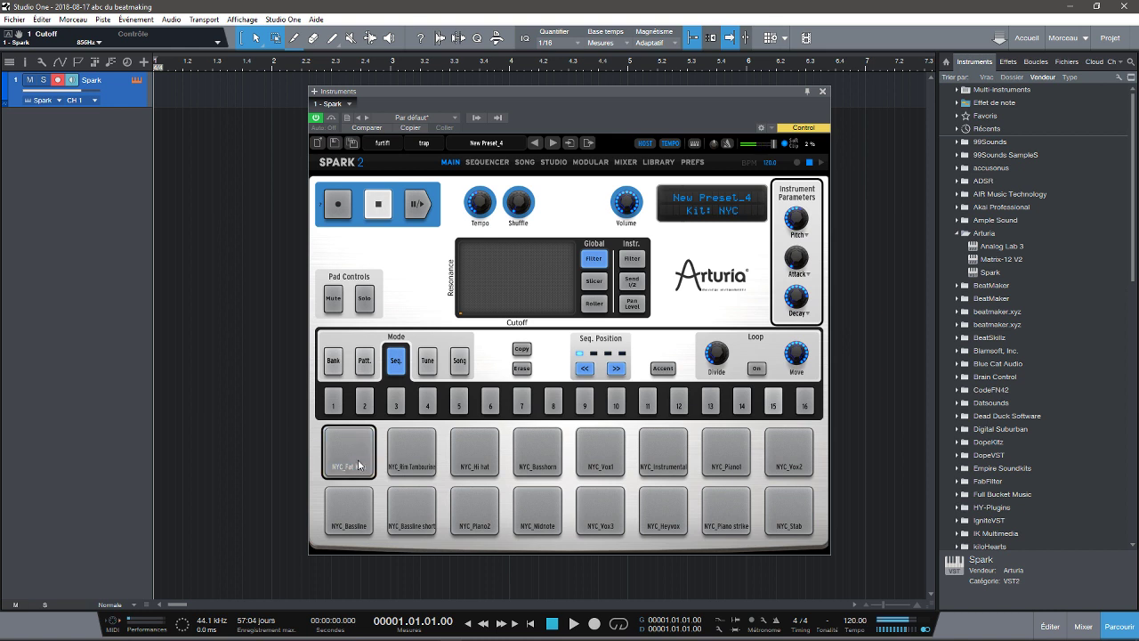
Step: Audition the upper-row pads of the NYC kit in order, from NYC_Rim Tambourine to NYC_Vox2
click(412, 462)
click(474, 462)
click(538, 462)
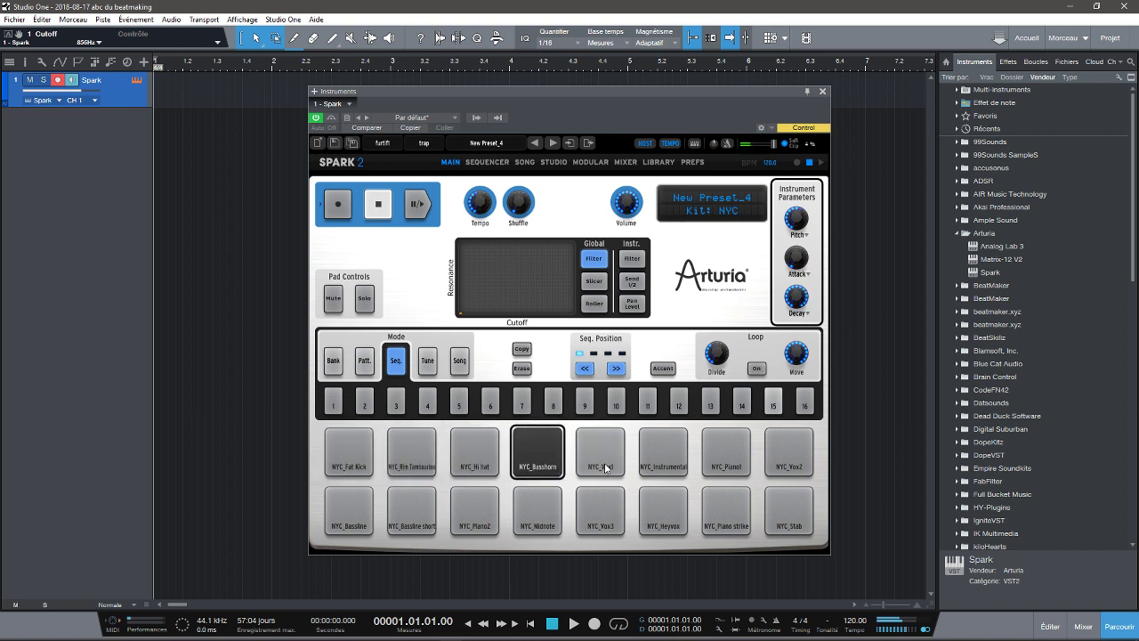
click(601, 465)
click(663, 461)
click(726, 459)
click(782, 458)
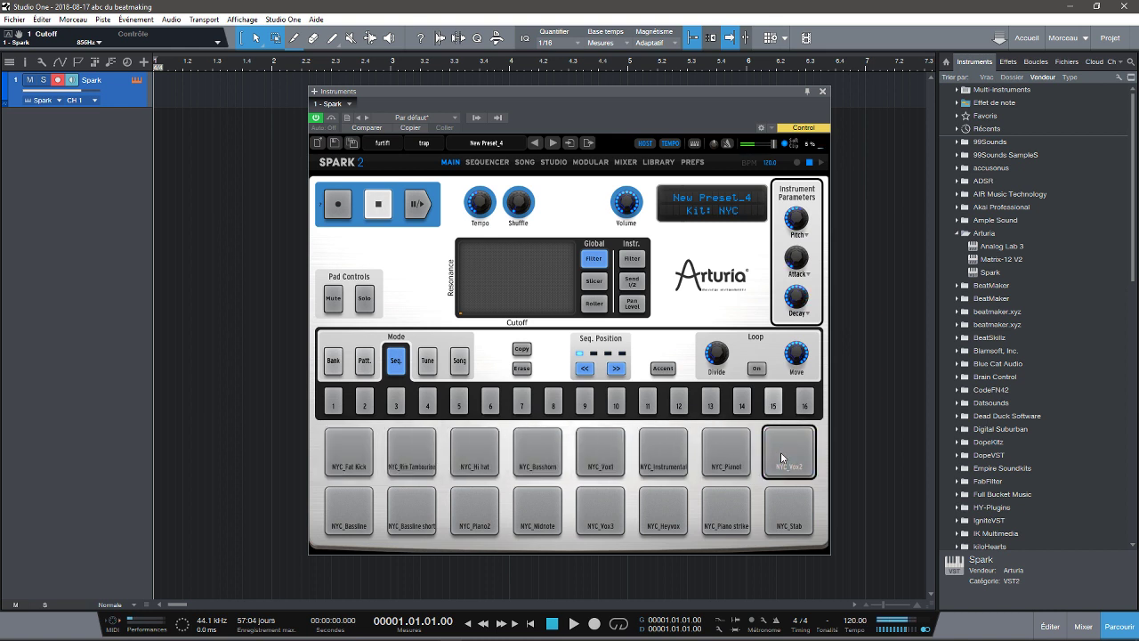
Step: Audition the lower-row pads from NYC_Stab back to NYC_Bassline, then the NYC_Fat Kick pad
click(789, 503)
click(730, 509)
click(658, 514)
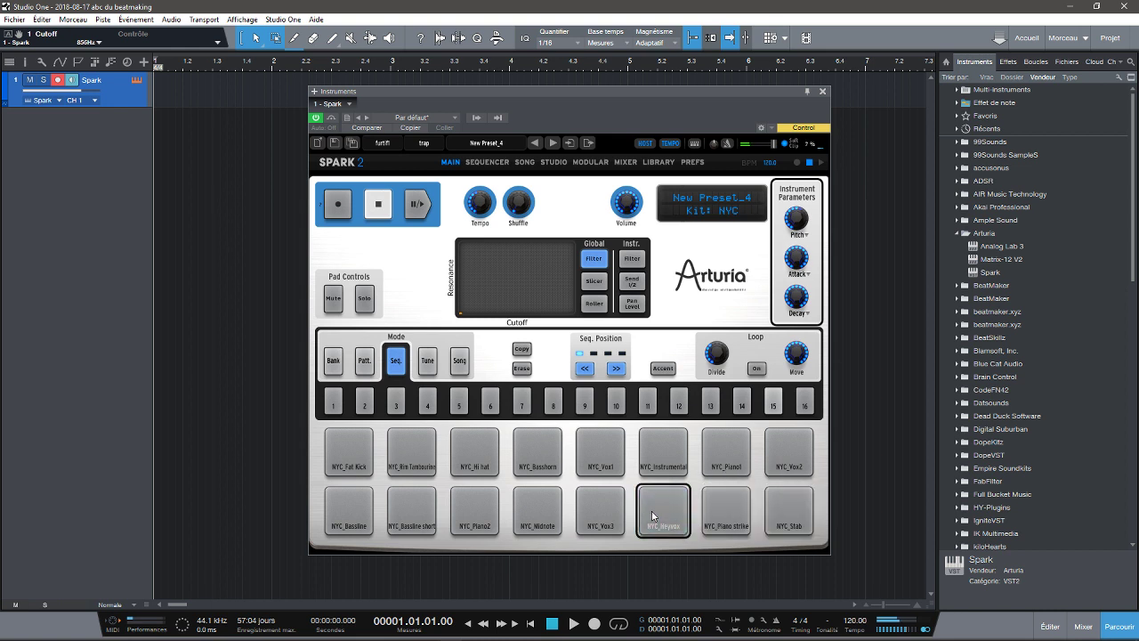
click(594, 514)
click(534, 515)
click(472, 513)
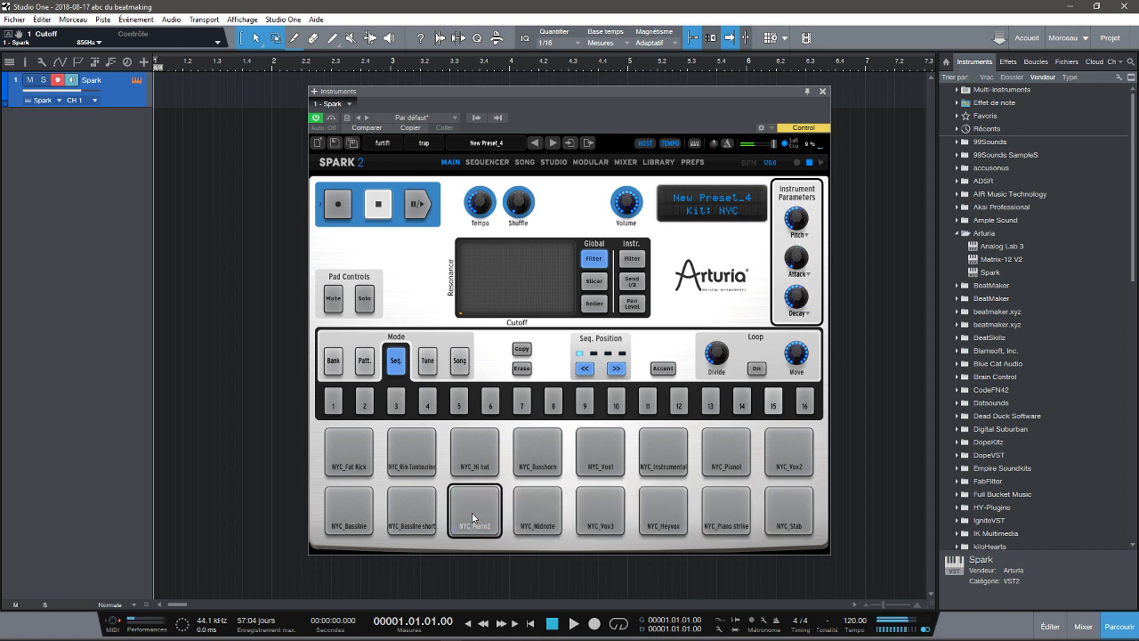
click(411, 514)
click(342, 512)
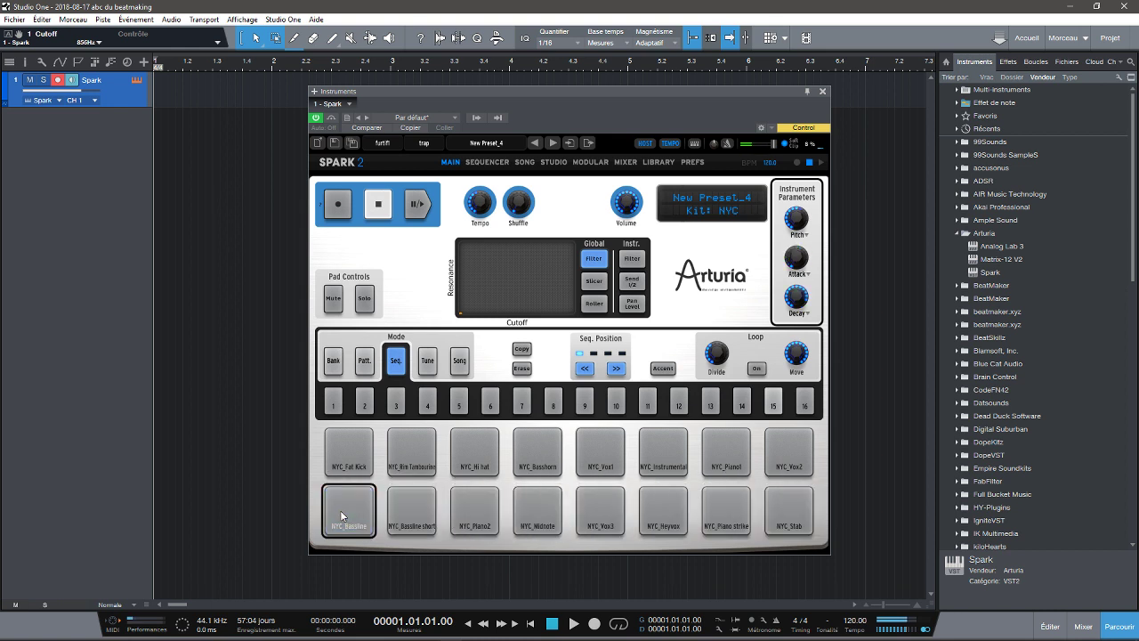
click(340, 510)
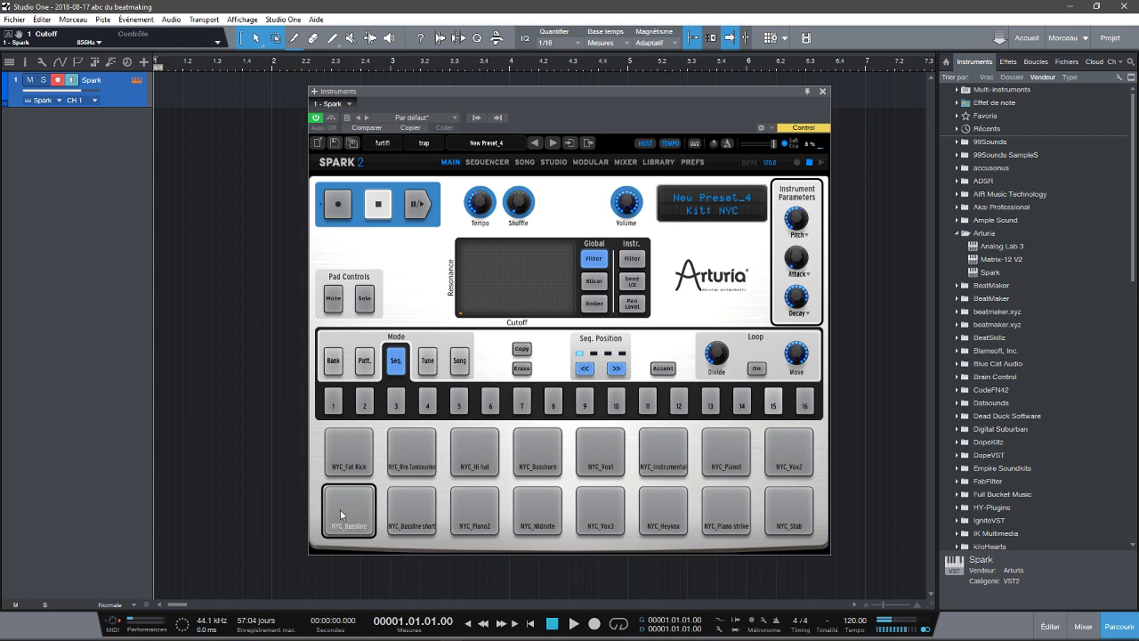
click(355, 452)
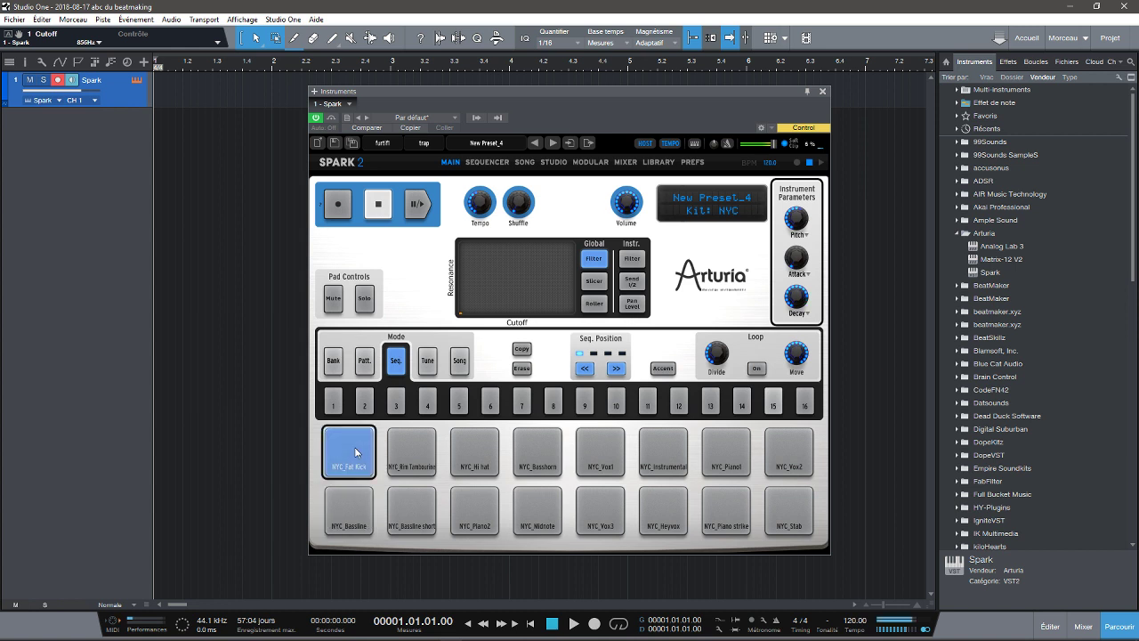
Step: Open Spark's Studio page, then select and audition the NYC_Rim Tambourine instrument
click(554, 163)
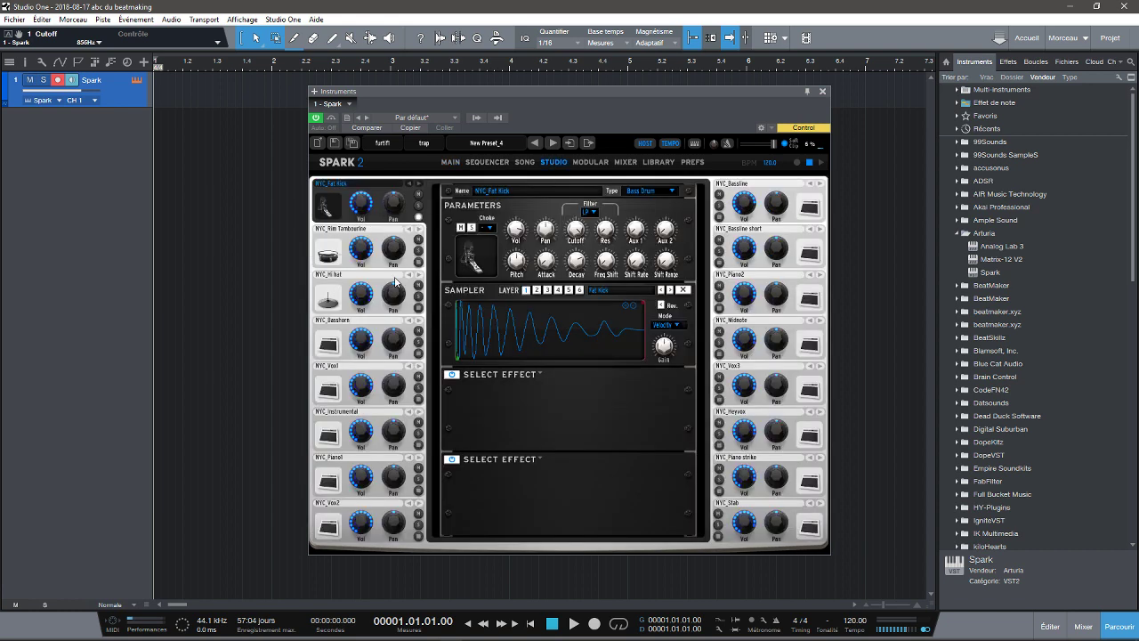
click(330, 256)
click(353, 264)
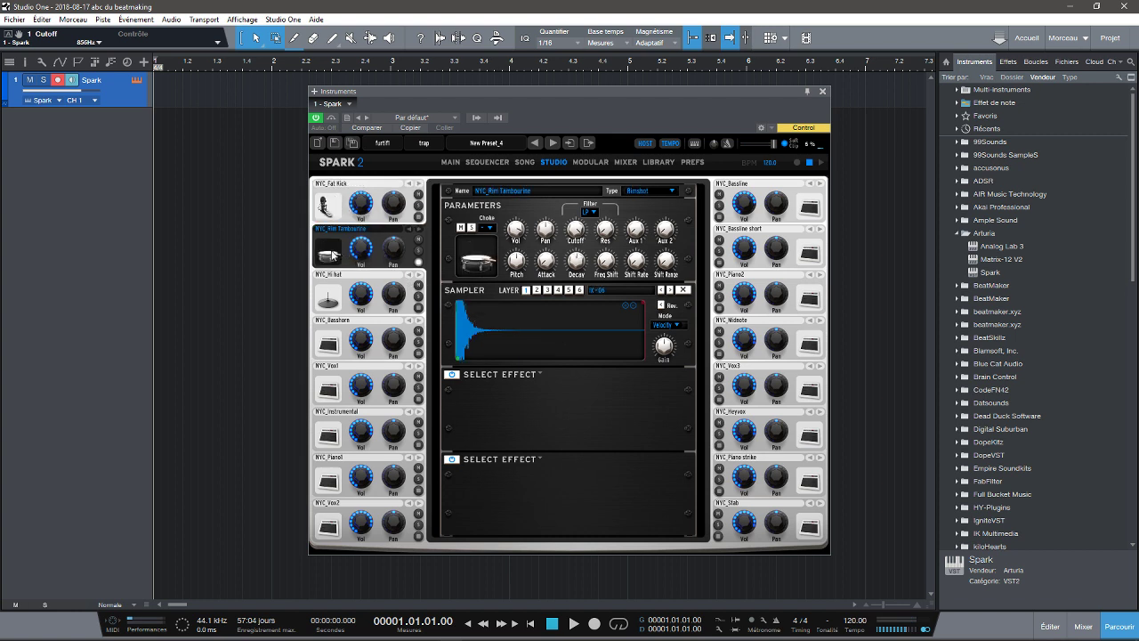
click(332, 256)
Step: Adjust the NYC_Rim Tambourine pitch by ear, settling on +1 semitone
click(514, 263)
drag(509, 249, 510, 246)
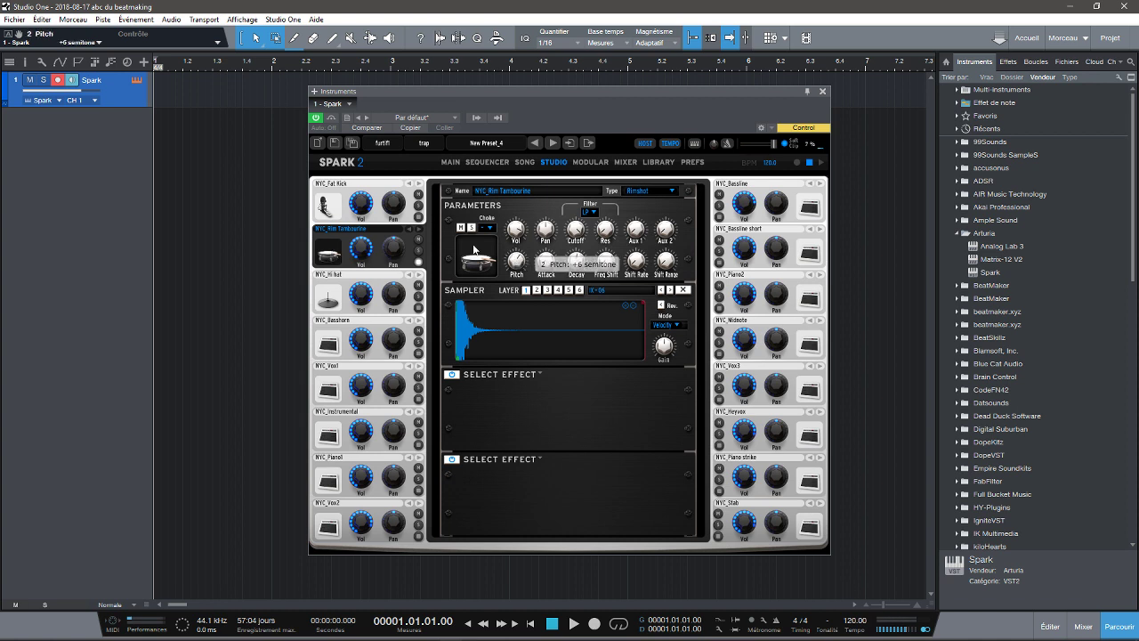
click(328, 257)
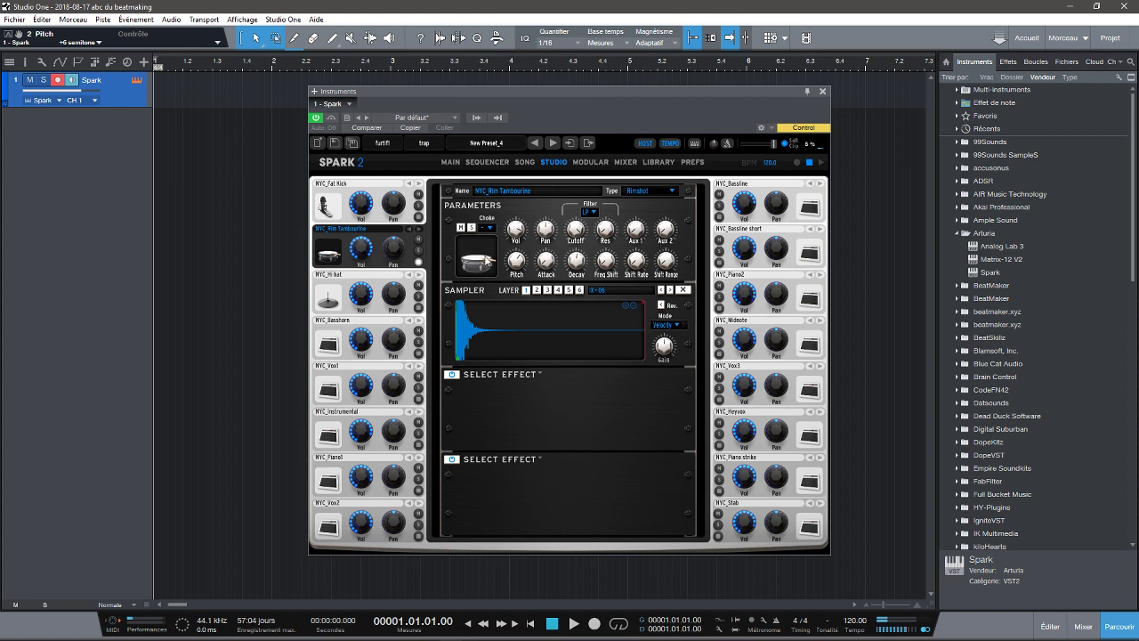
drag(515, 260, 515, 266)
drag(518, 260, 518, 265)
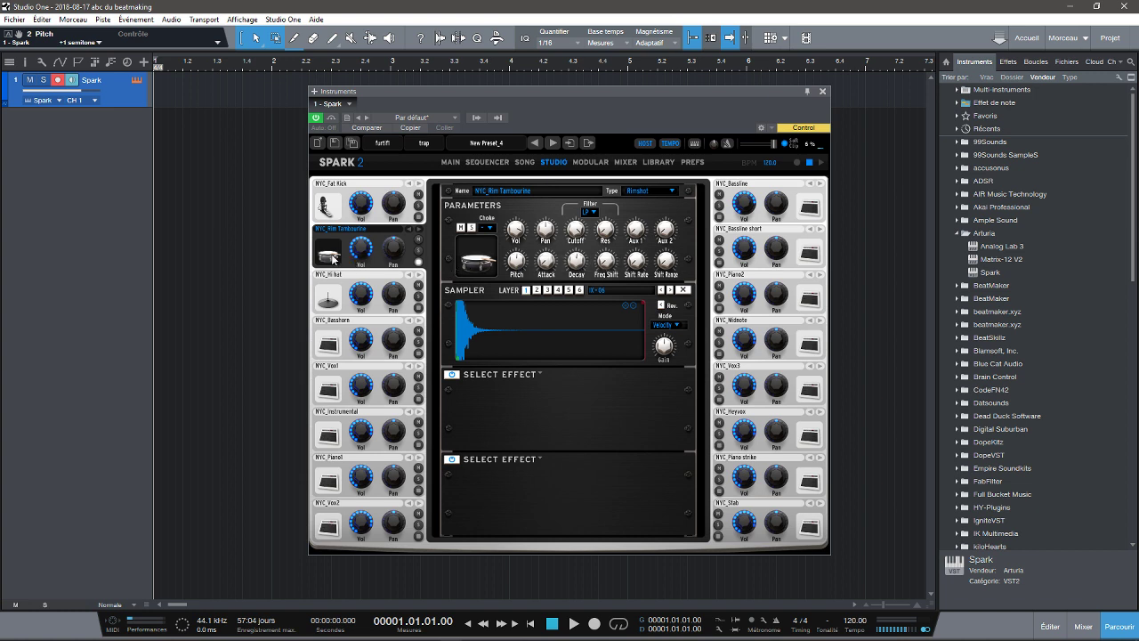
Step: Lower the NYC_Rim Tambourine volume to -7 dB and audition it alongside the kick
drag(360, 249, 359, 278)
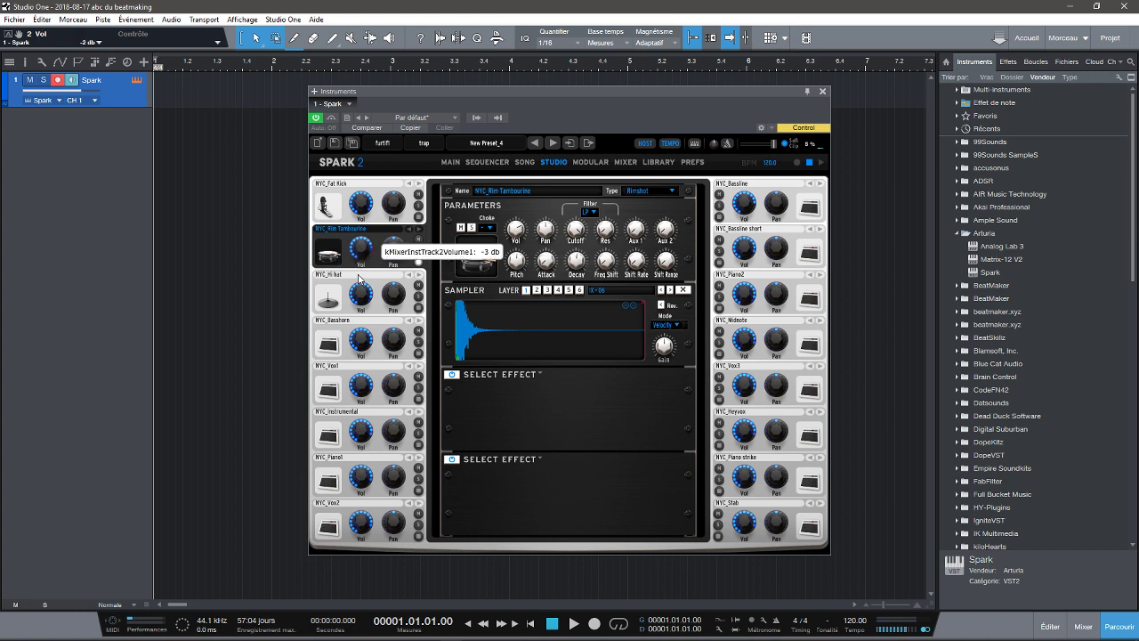
click(328, 253)
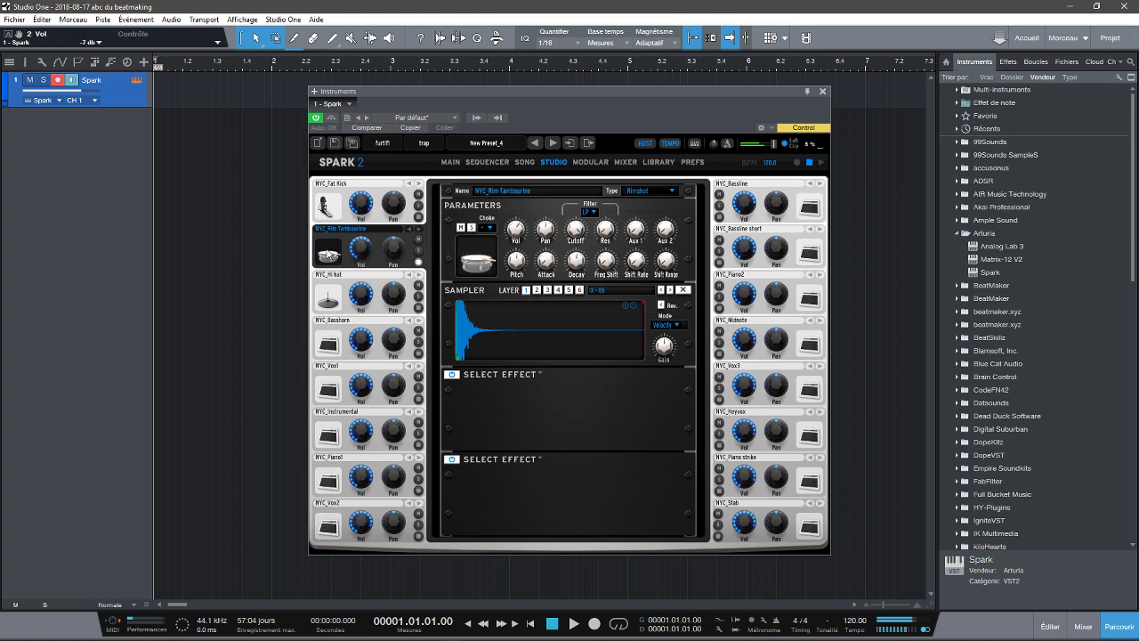
click(327, 254)
click(333, 205)
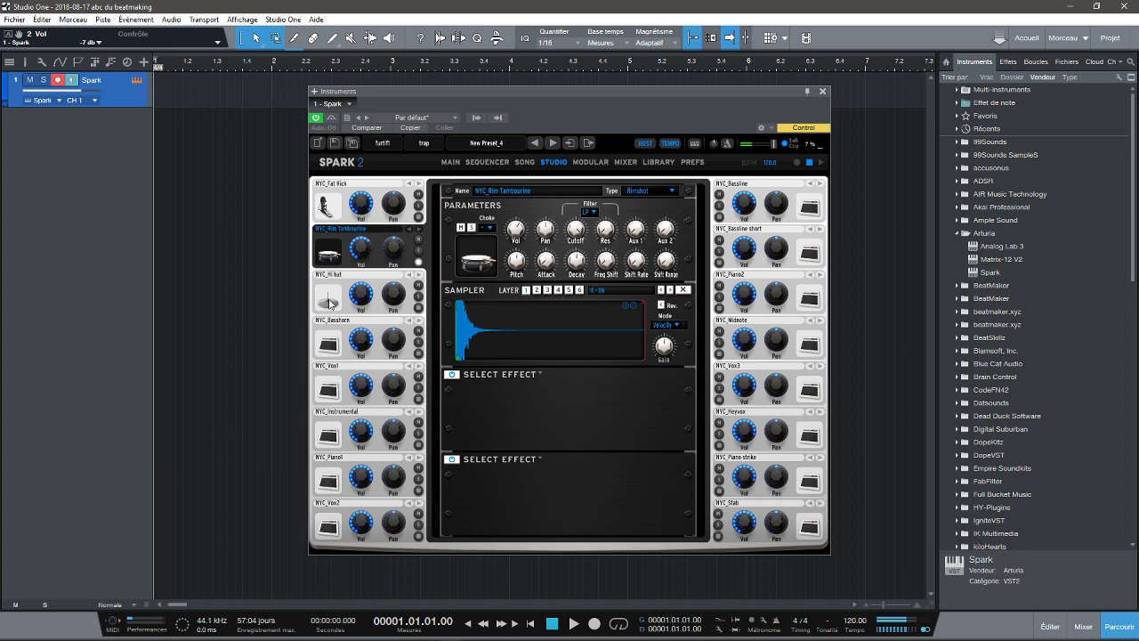
Step: Raise the NYC_Hi hat instrument's pitch to +7 semitones, auditioning the sound between adjustments
click(347, 311)
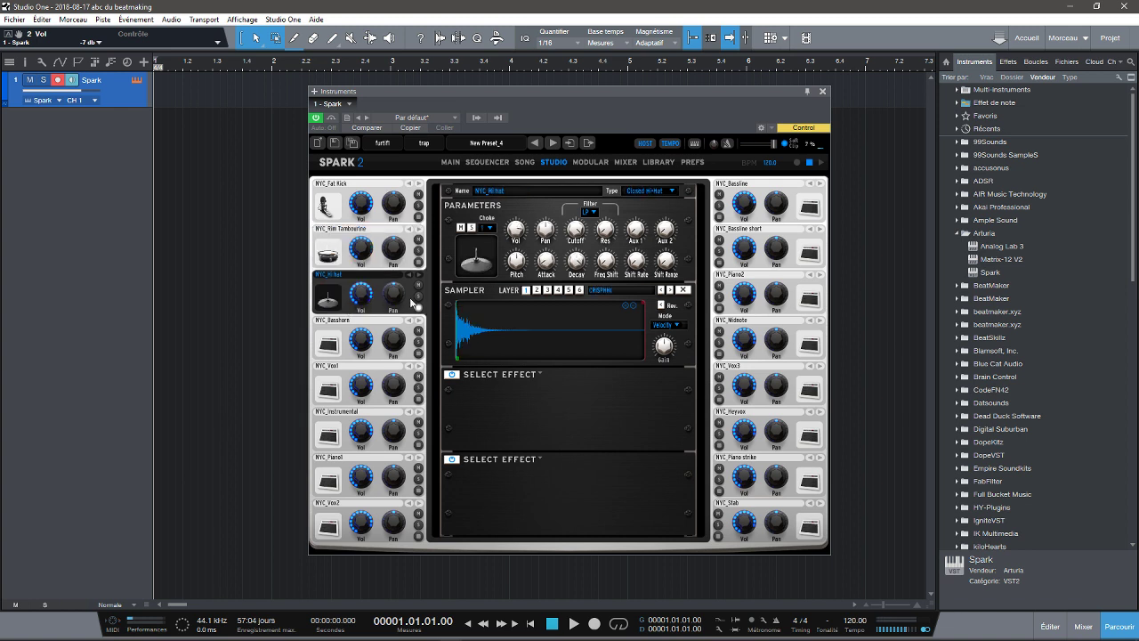
drag(518, 265, 516, 259)
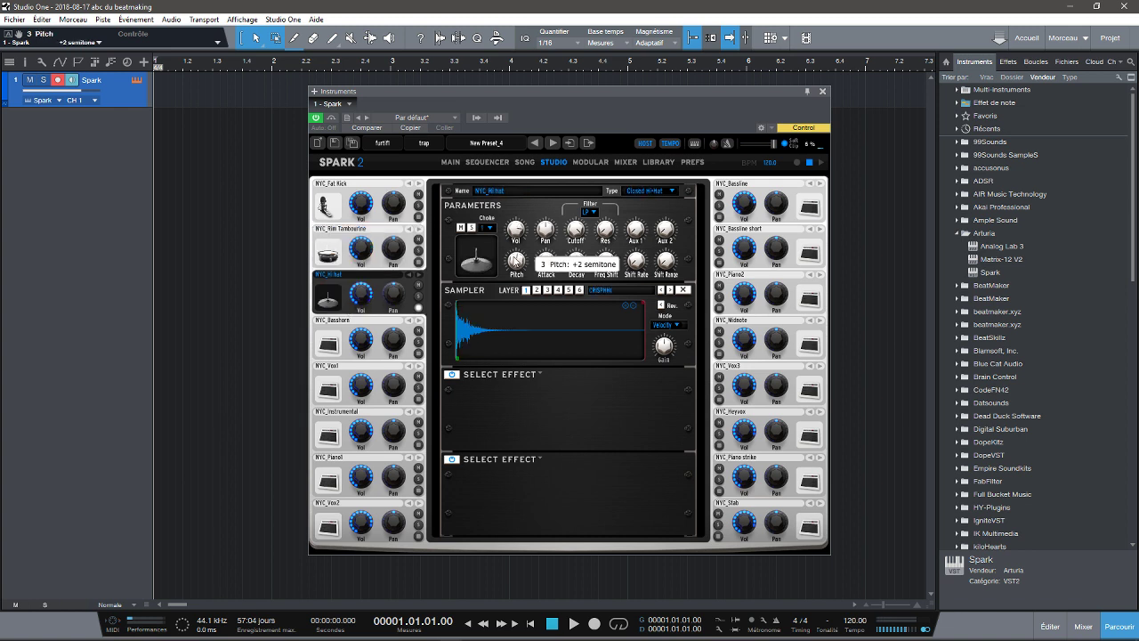
click(328, 299)
click(329, 299)
click(328, 299)
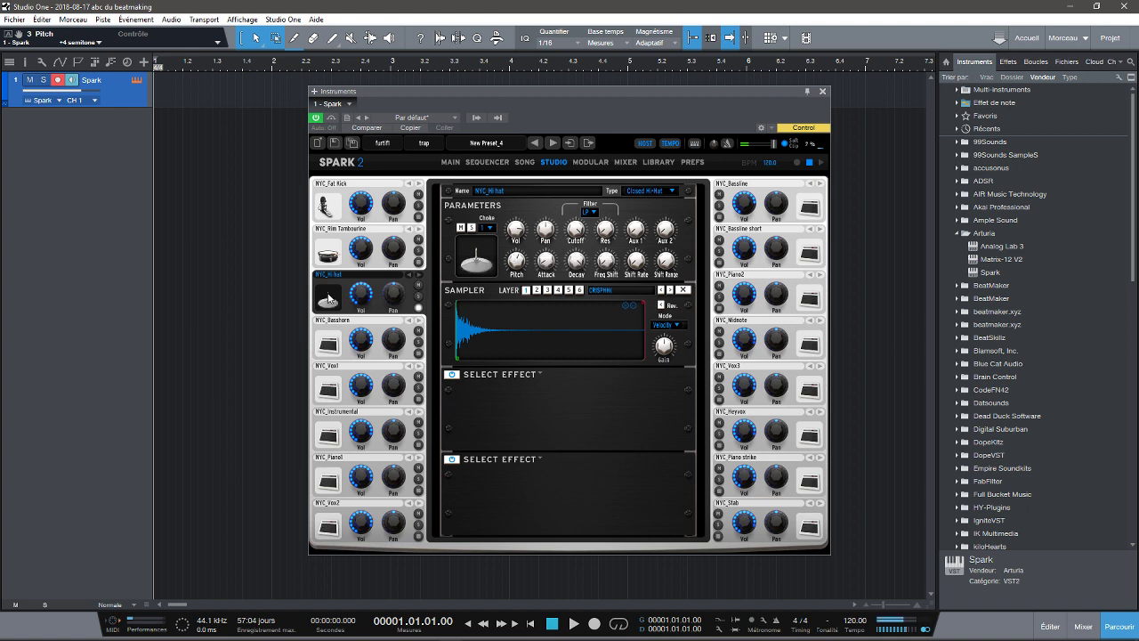
click(328, 298)
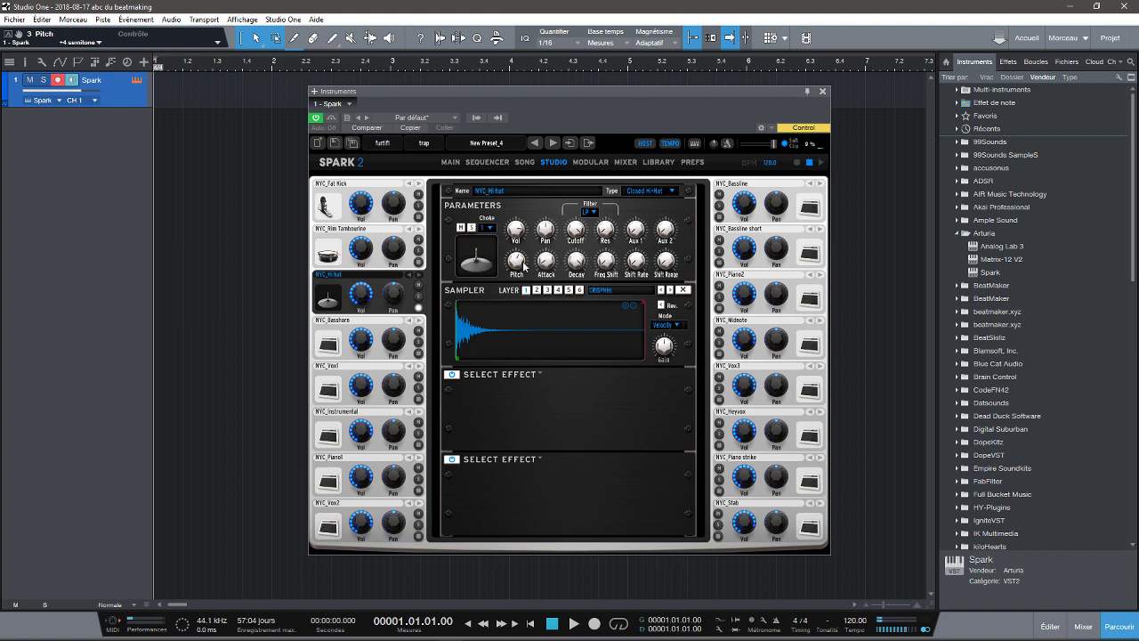
drag(513, 263, 513, 258)
click(328, 300)
click(329, 301)
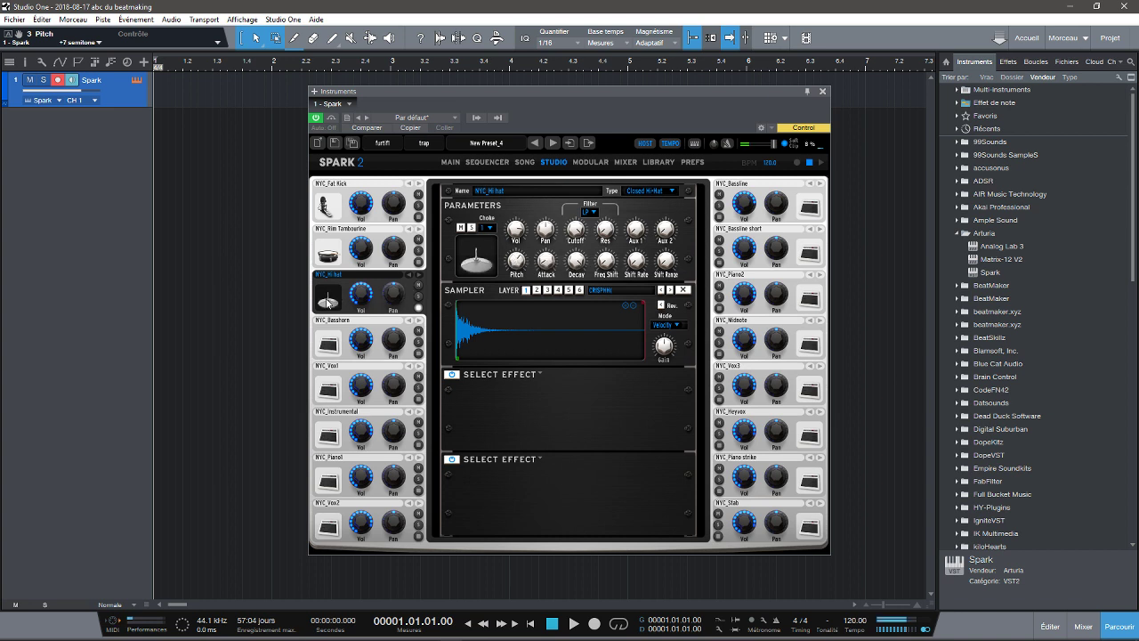
click(328, 301)
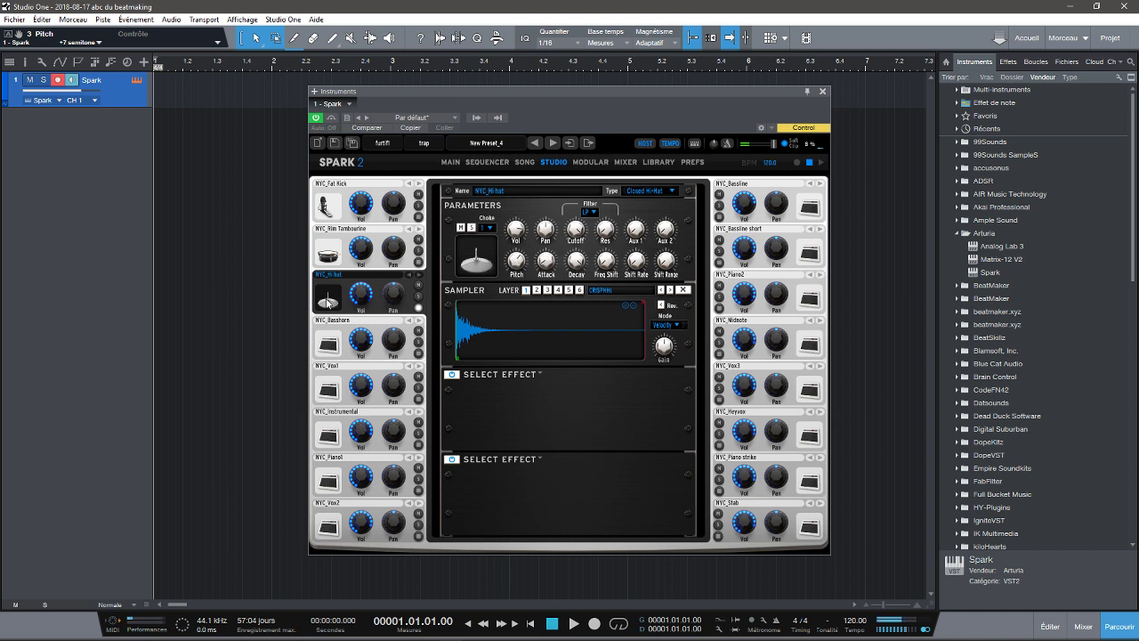
Step: Open the Sequencer page and add Closed Hi-Hat hits on every odd step from 1 to 13
click(477, 163)
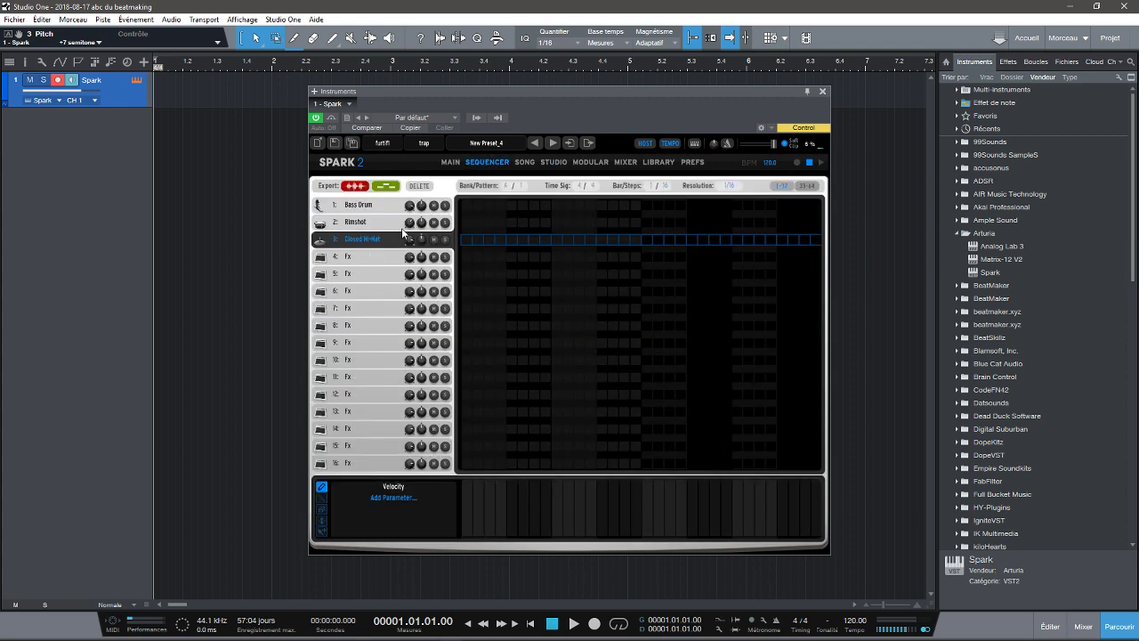
click(464, 240)
click(490, 239)
click(511, 240)
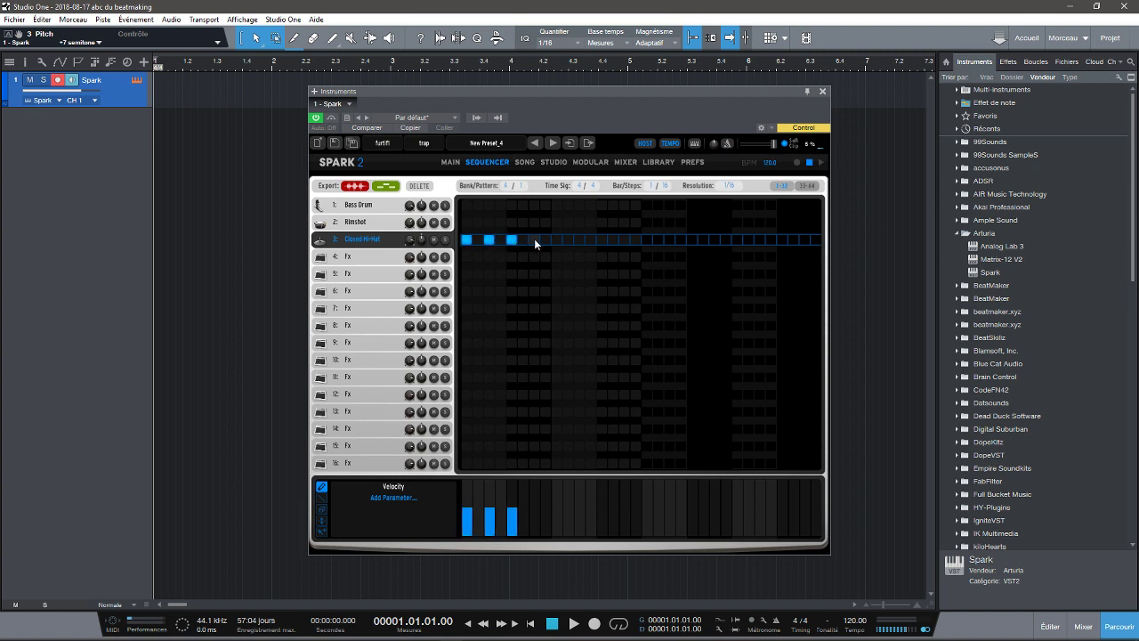
click(523, 239)
click(523, 239)
click(535, 241)
click(560, 240)
click(579, 240)
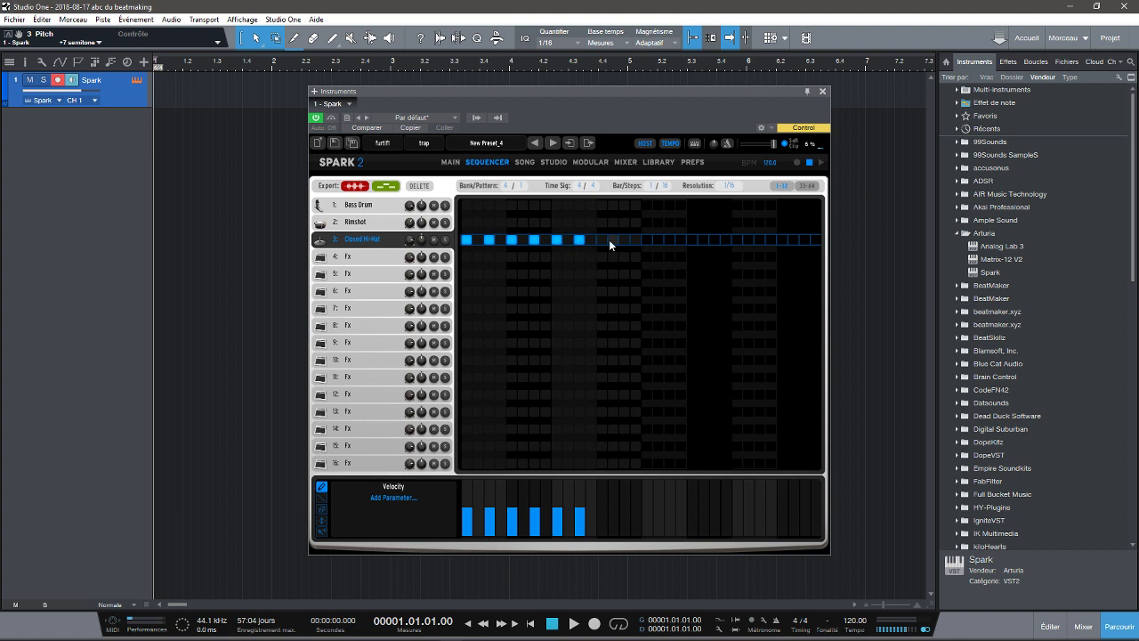
click(603, 239)
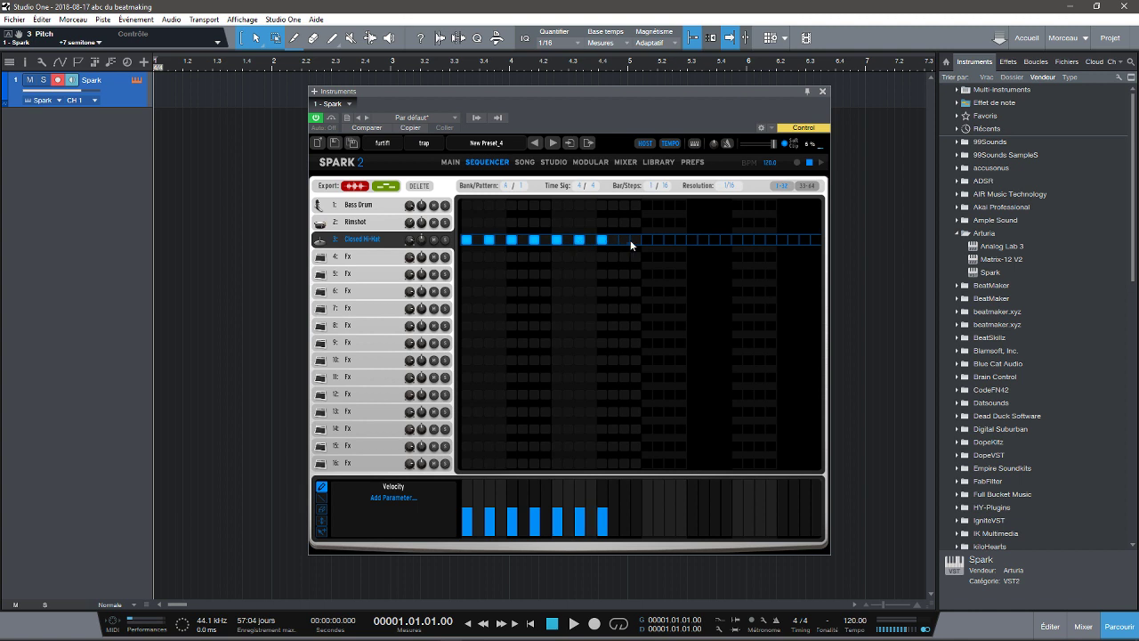
Step: Extend the pattern length to 32 steps, keeping the 1/16 resolution
click(732, 186)
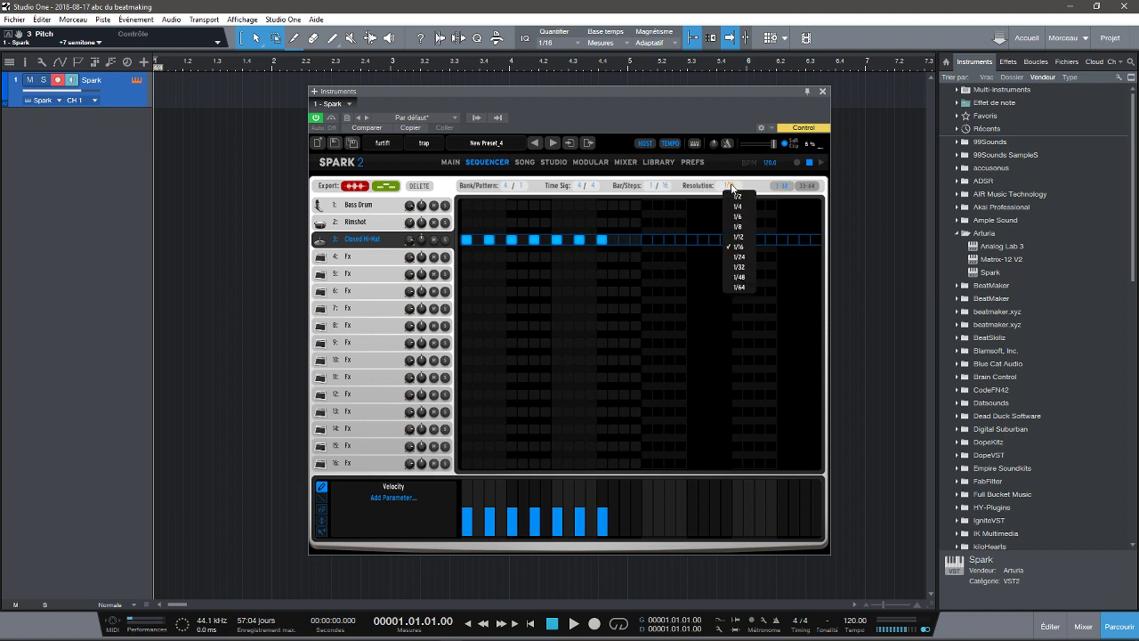
click(659, 186)
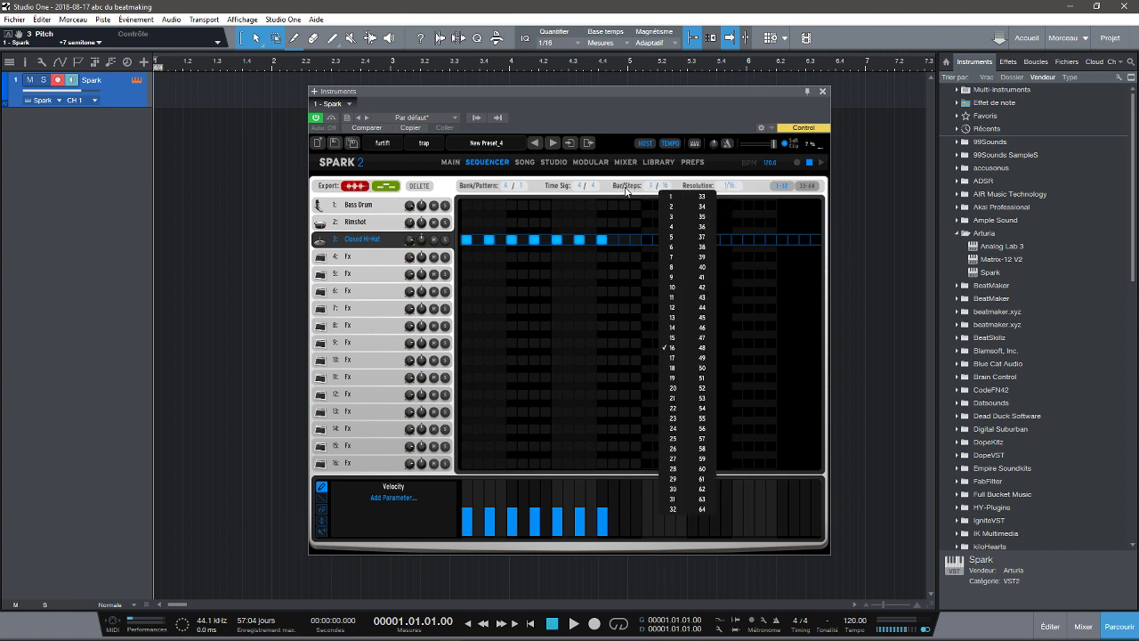
click(625, 188)
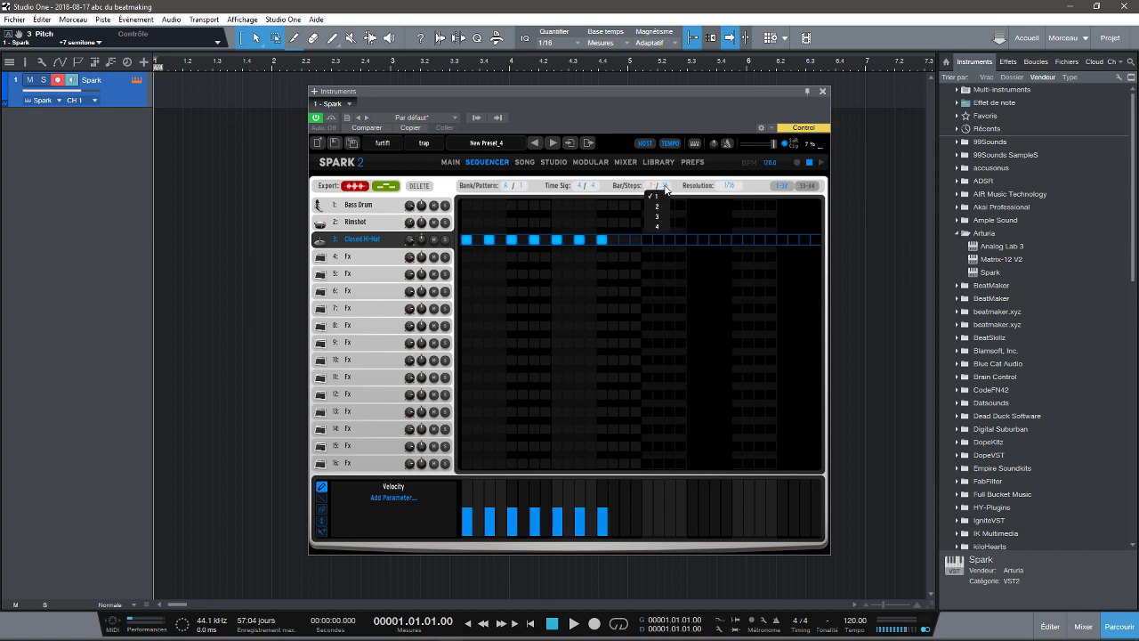
click(665, 187)
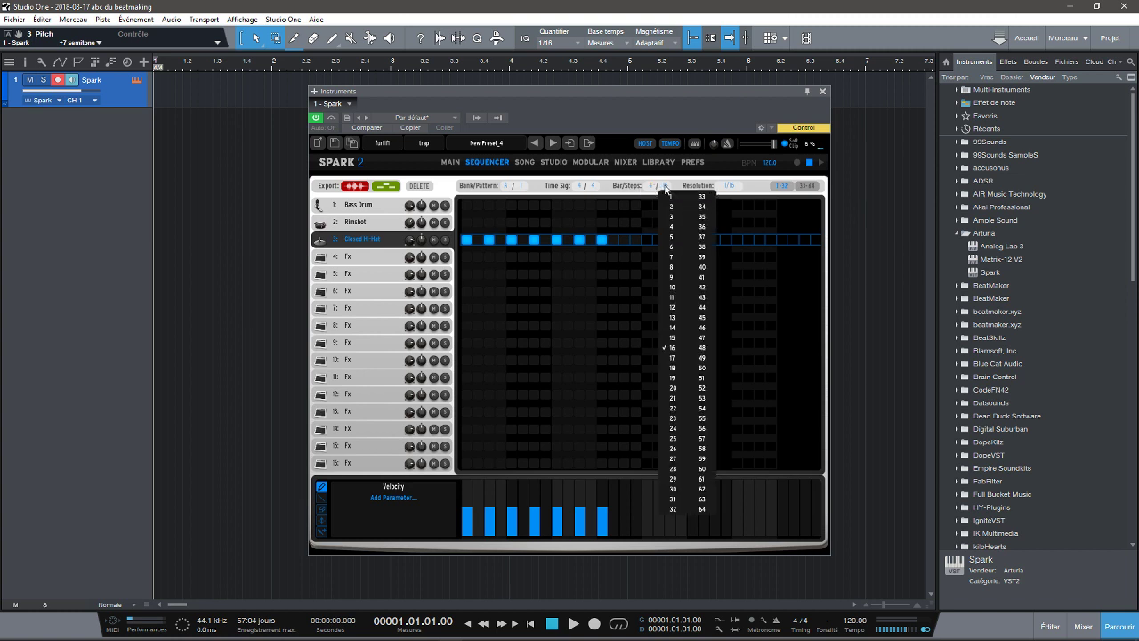
click(673, 509)
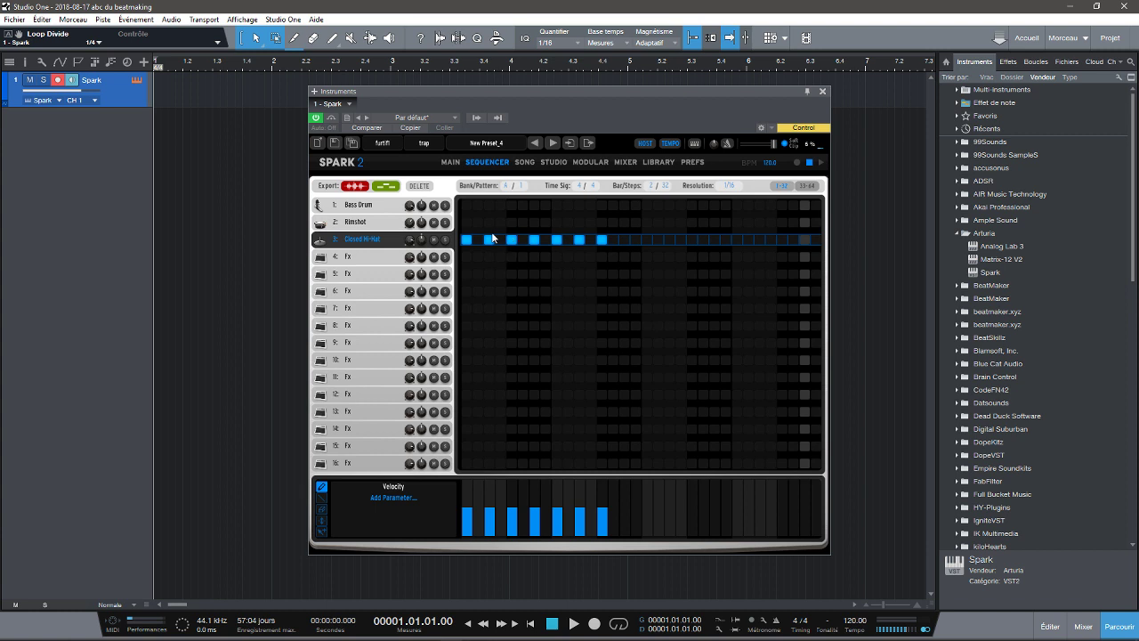
Step: Continue the Closed Hi-Hat pattern with hits on every odd step from 15 to 27
click(623, 240)
click(647, 239)
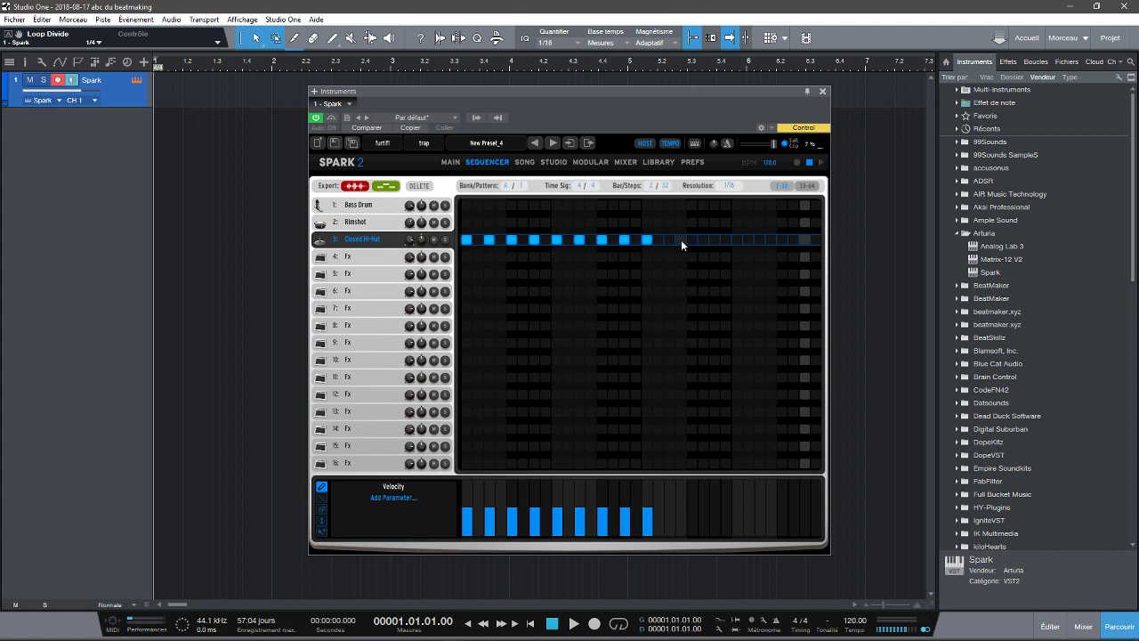
click(671, 238)
click(691, 239)
click(715, 239)
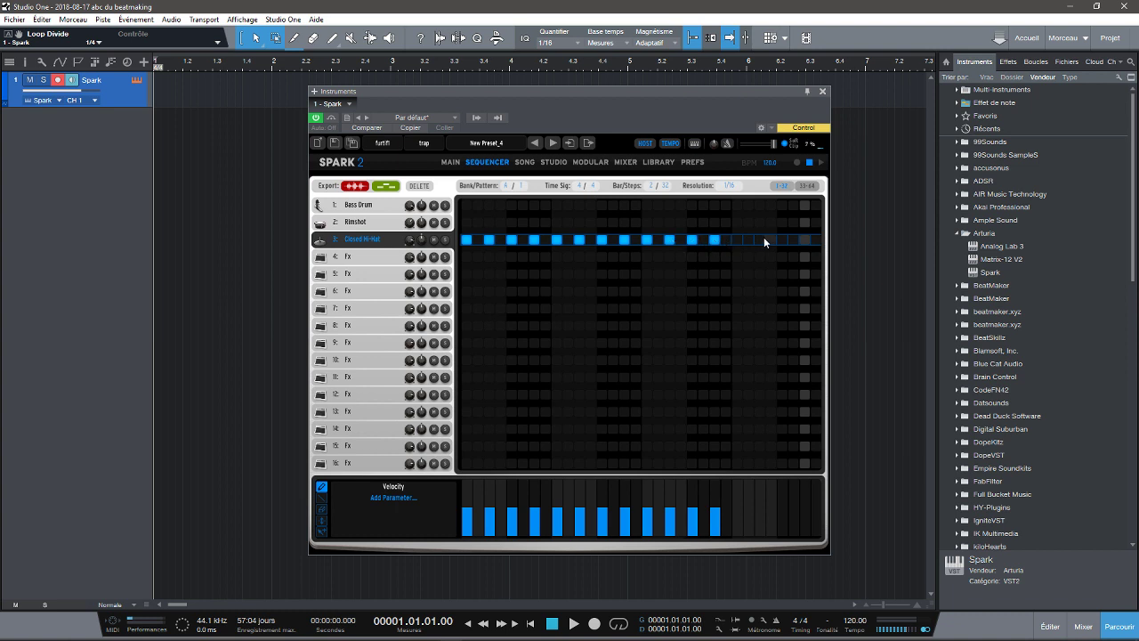
click(735, 240)
click(755, 240)
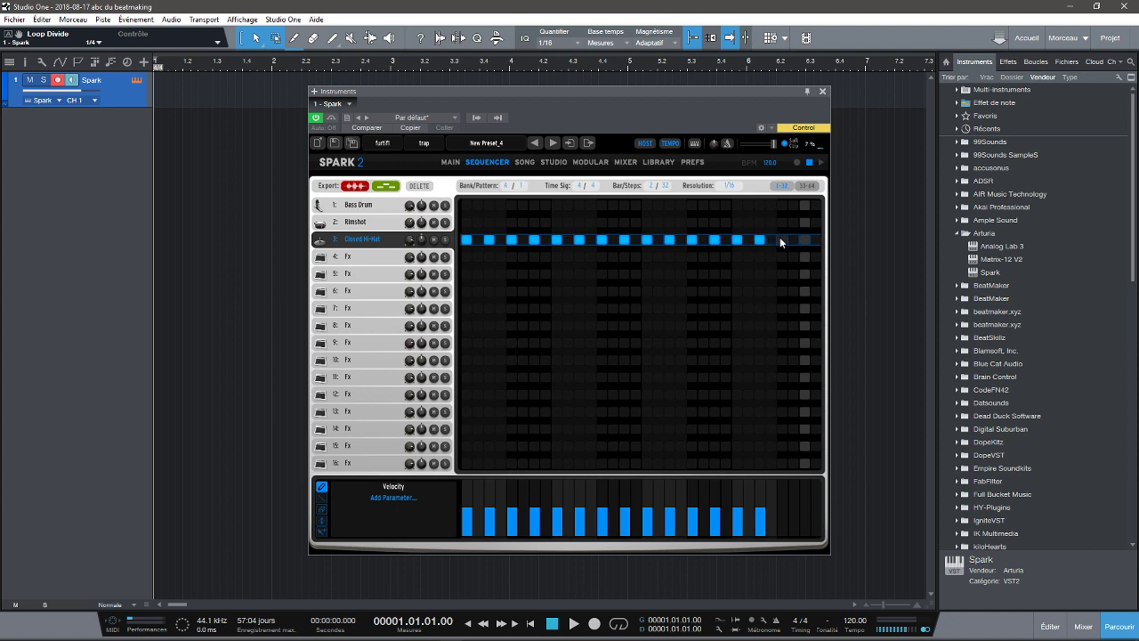
Step: Fill Closed Hi-Hat steps 29 to 32 with consecutive hits and play the pattern
click(781, 240)
click(793, 239)
click(804, 239)
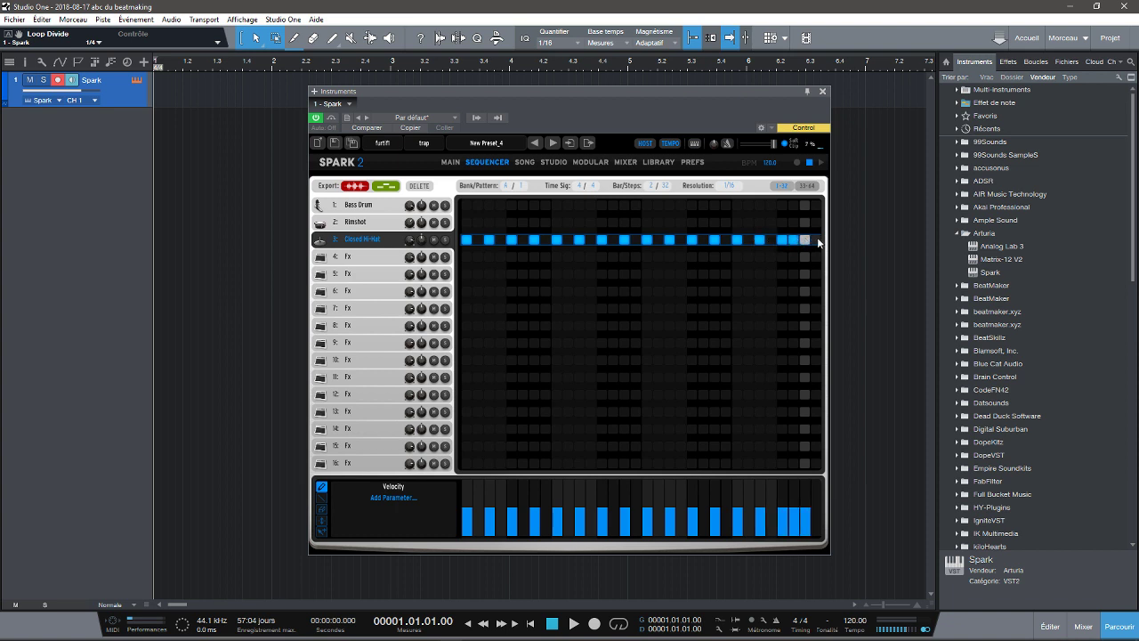
click(816, 240)
key(space)
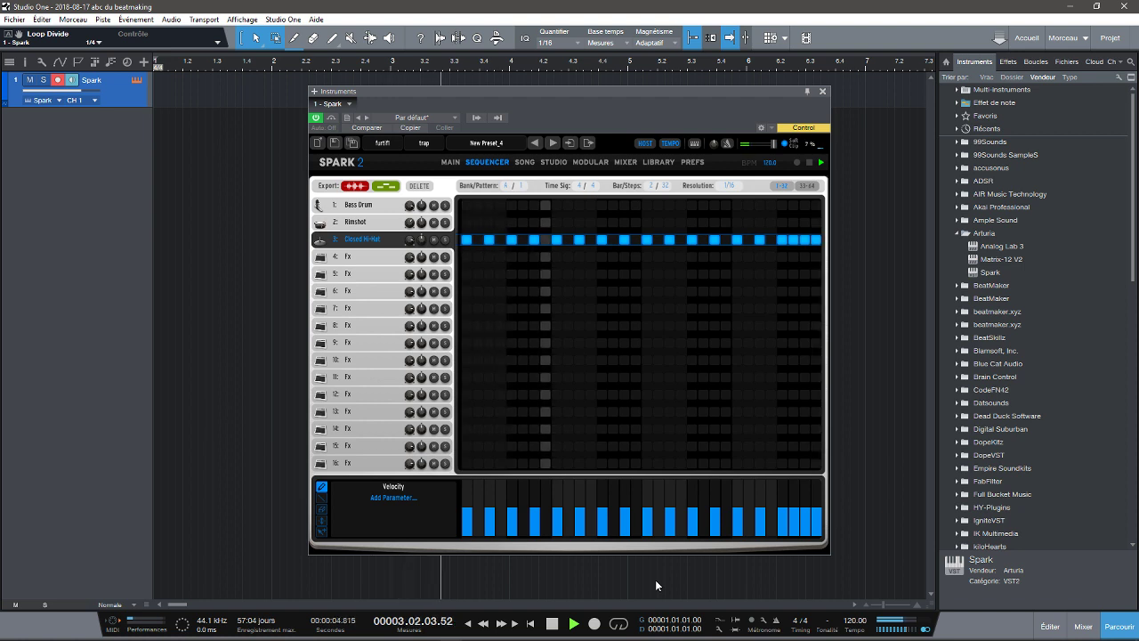
Step: Add a Repeat parameter to the Closed Hi-Hat and give steps 30 and 32 low repeat values, checking them in playback
key(space)
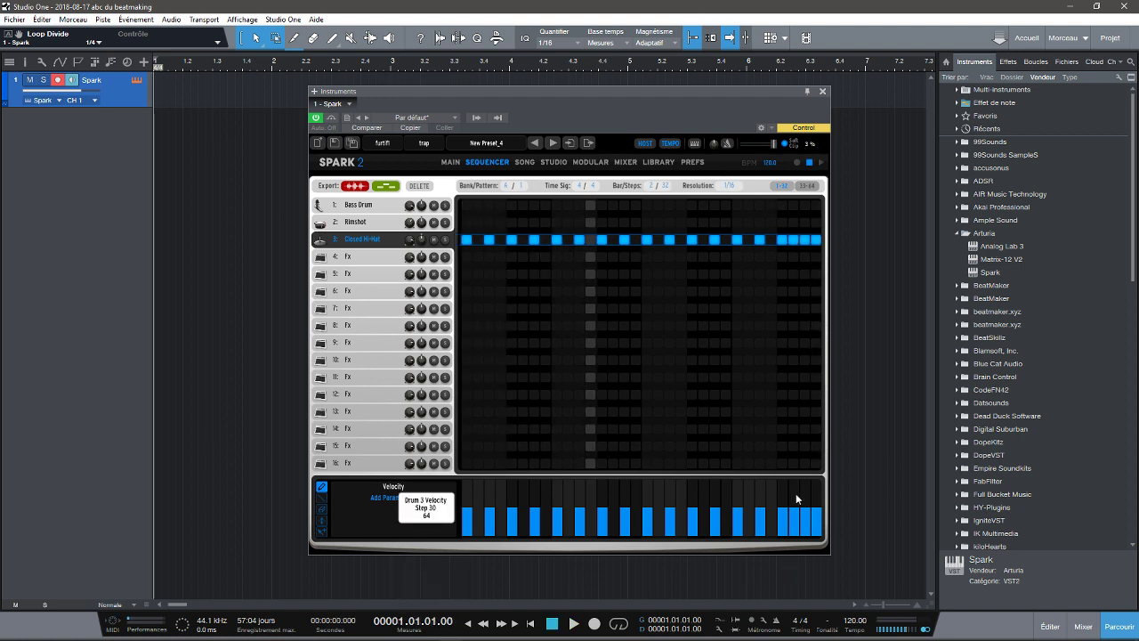
click(389, 498)
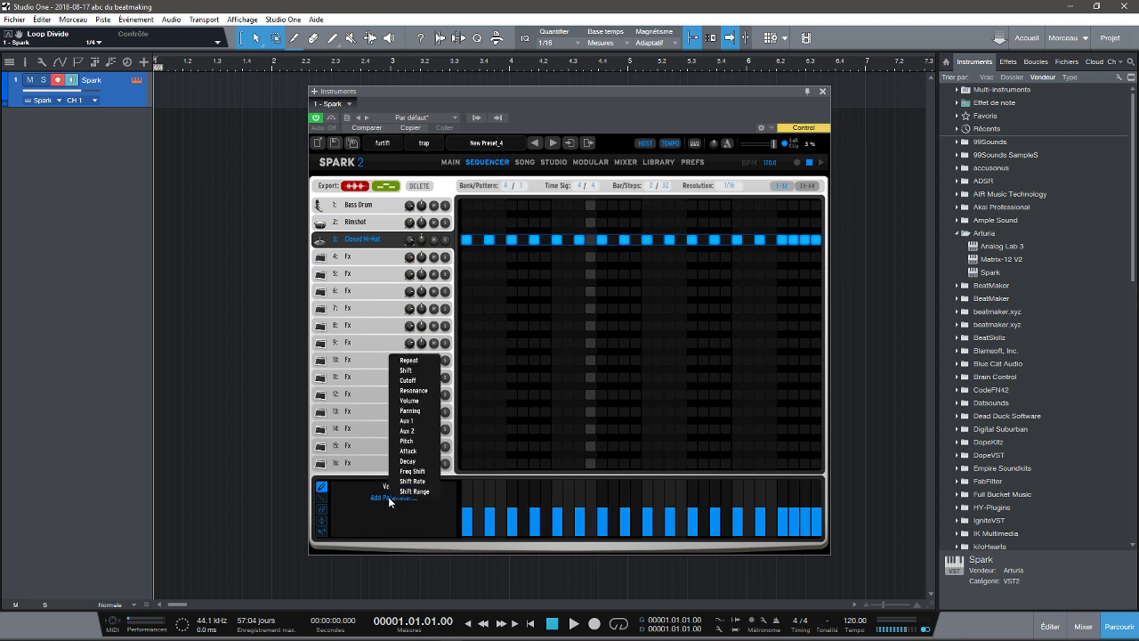
click(414, 361)
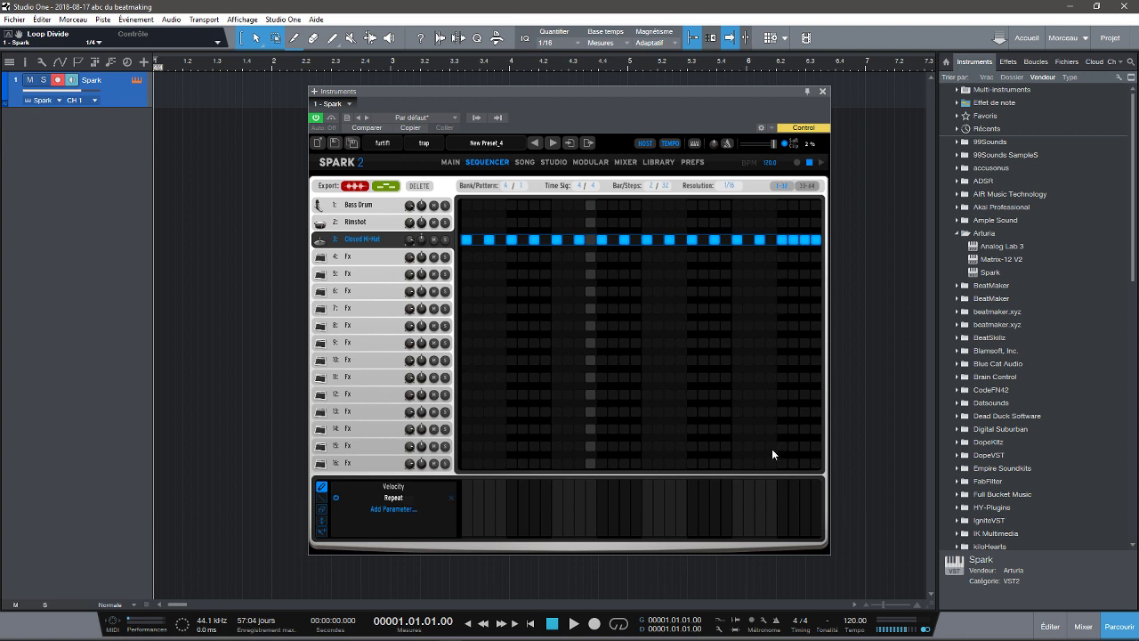
click(793, 522)
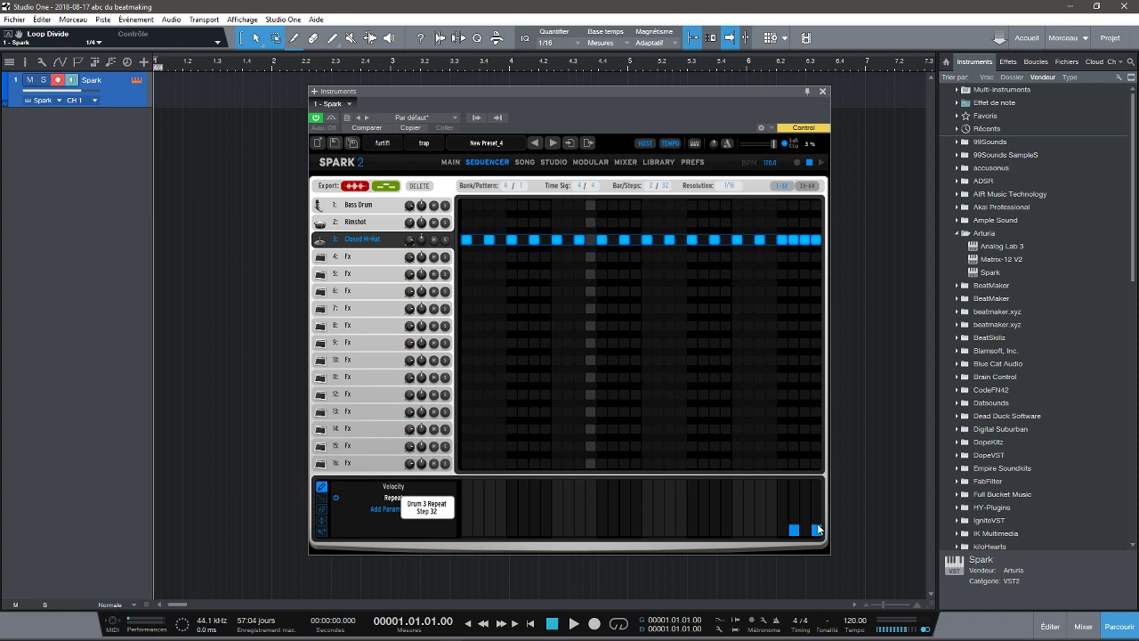
click(821, 162)
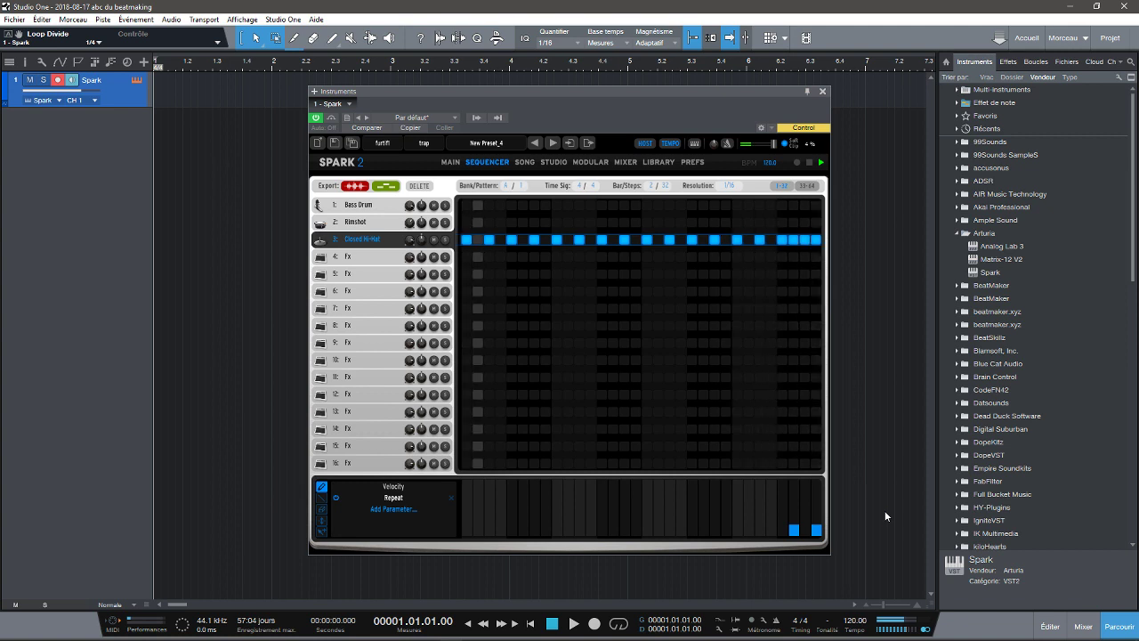
click(797, 532)
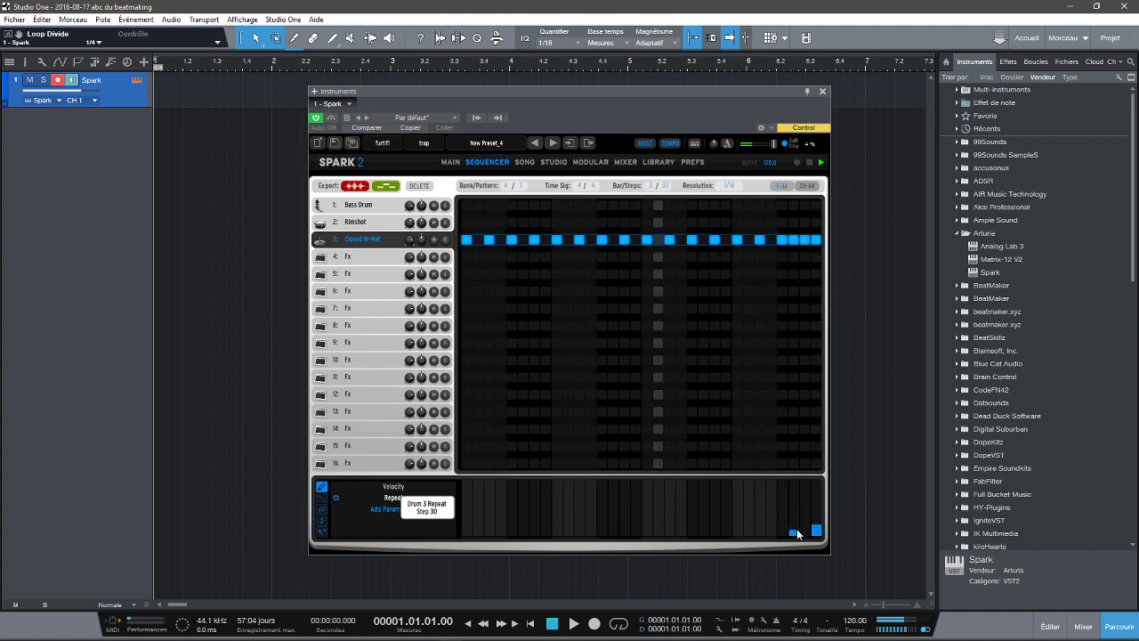
click(817, 533)
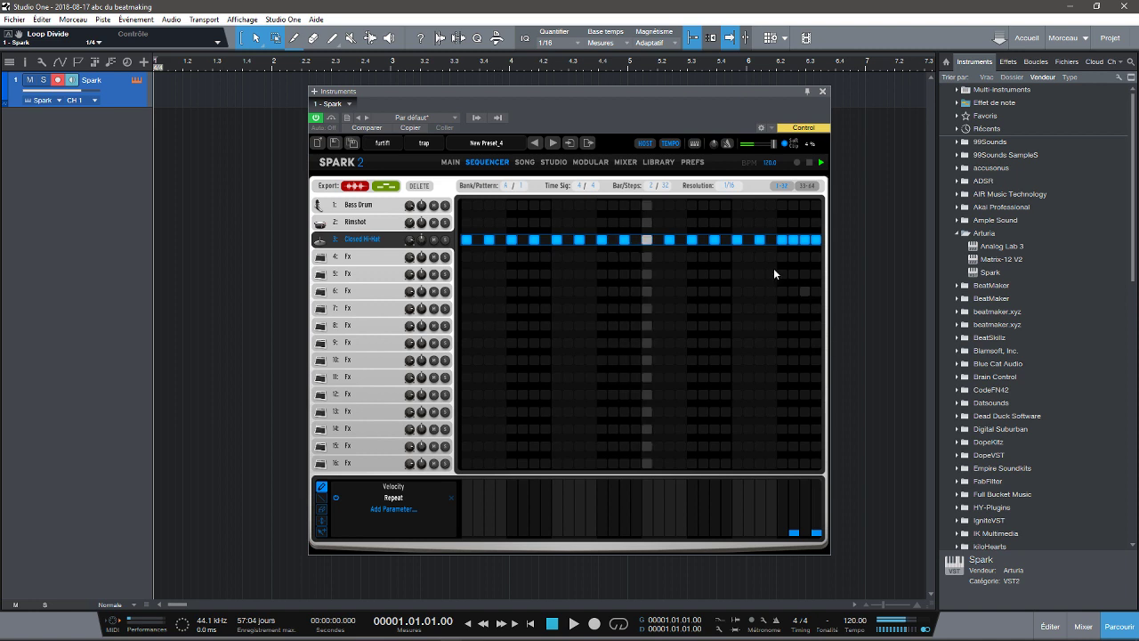
Step: Add Rimshot hits on steps 9 and 25
click(556, 222)
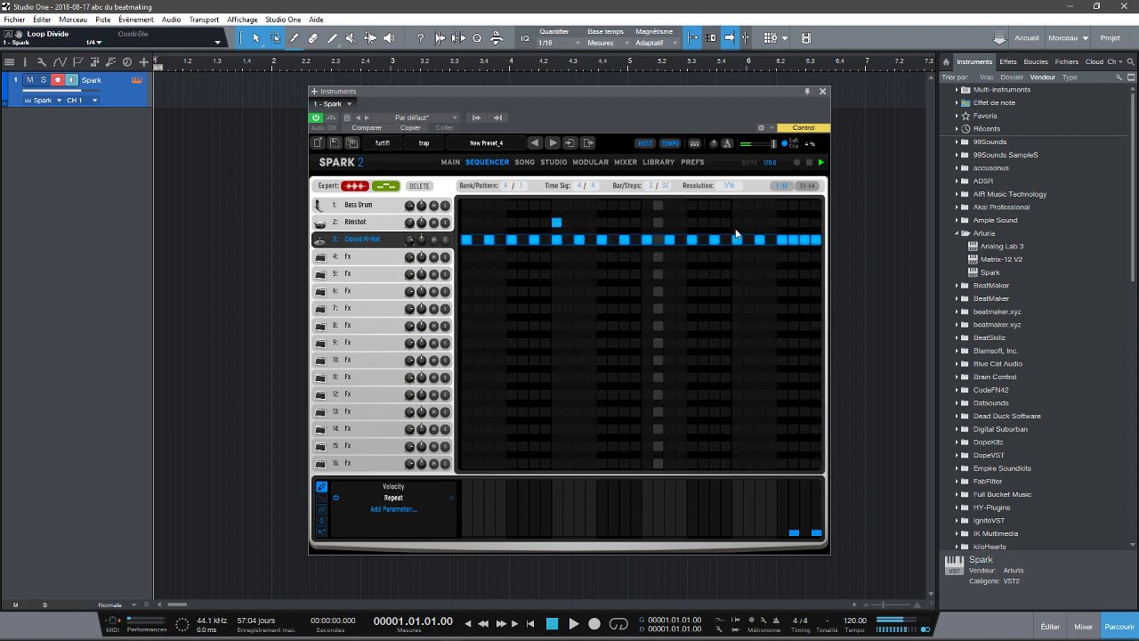
click(737, 222)
Step: Lower the Closed Hi-Hat velocity on steps 3, 7, 11, 15 and 19, leaving the hits between them at full height
click(394, 486)
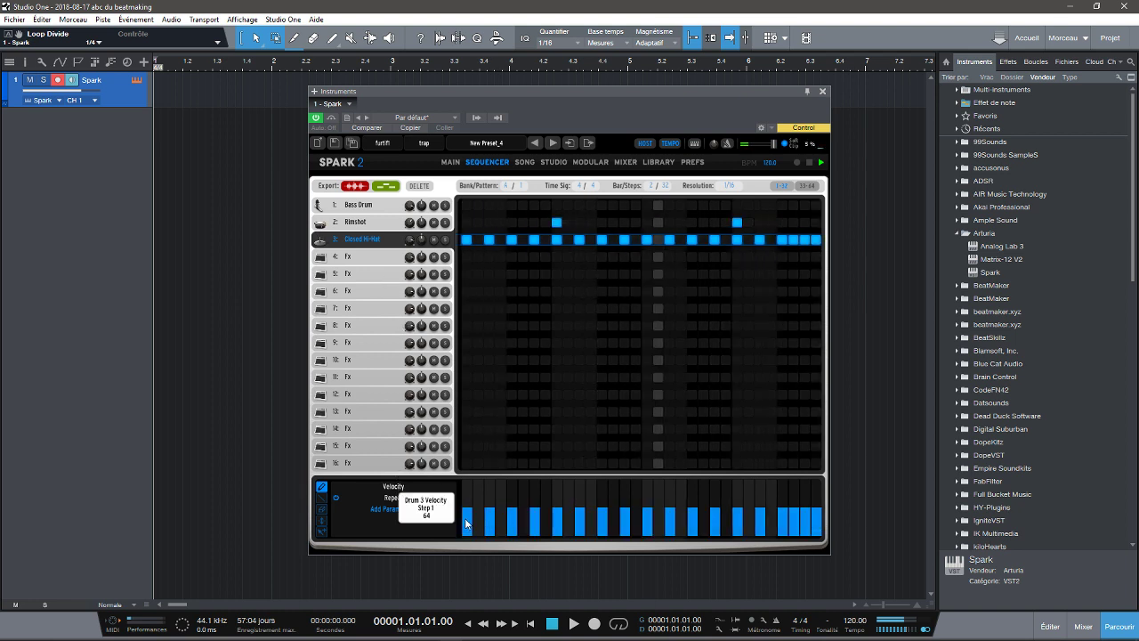
click(489, 517)
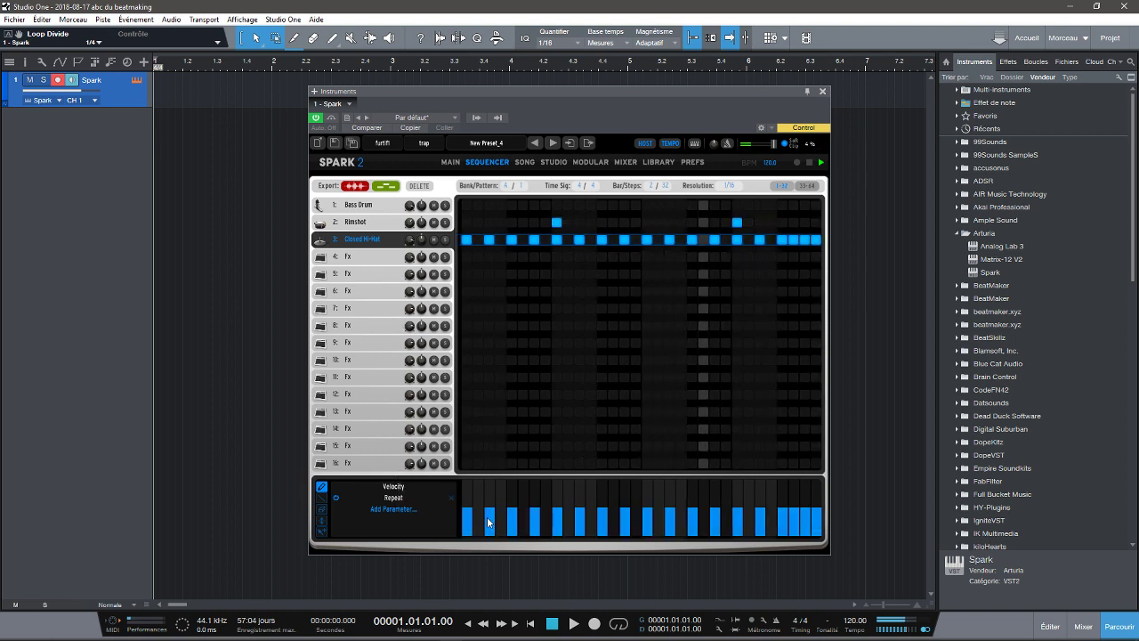
click(533, 521)
click(583, 519)
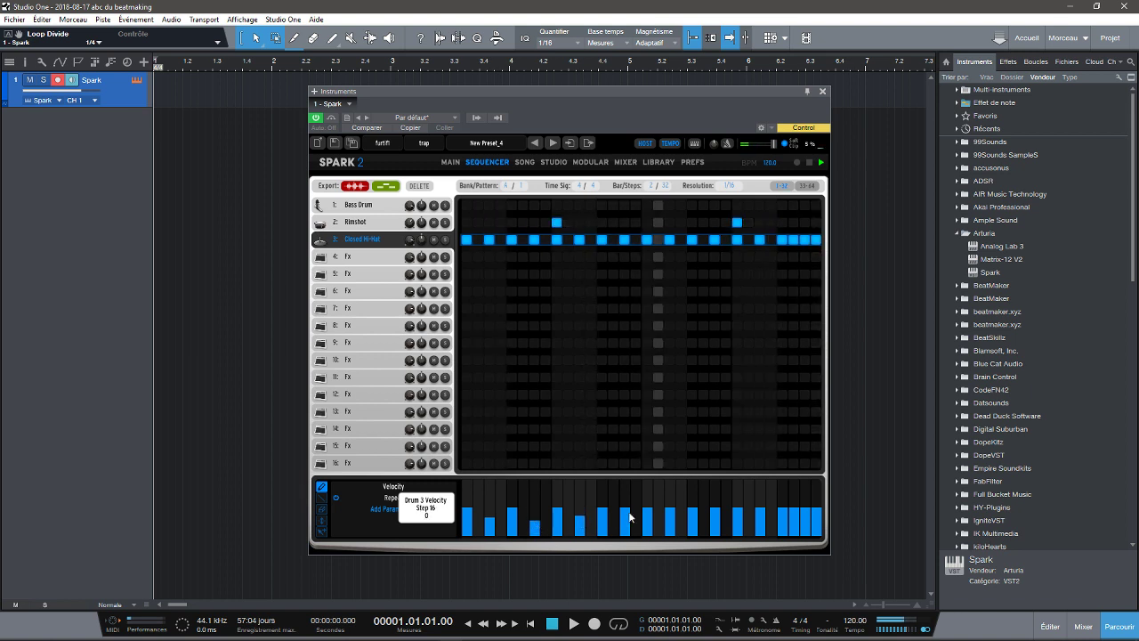
drag(625, 525, 635, 536)
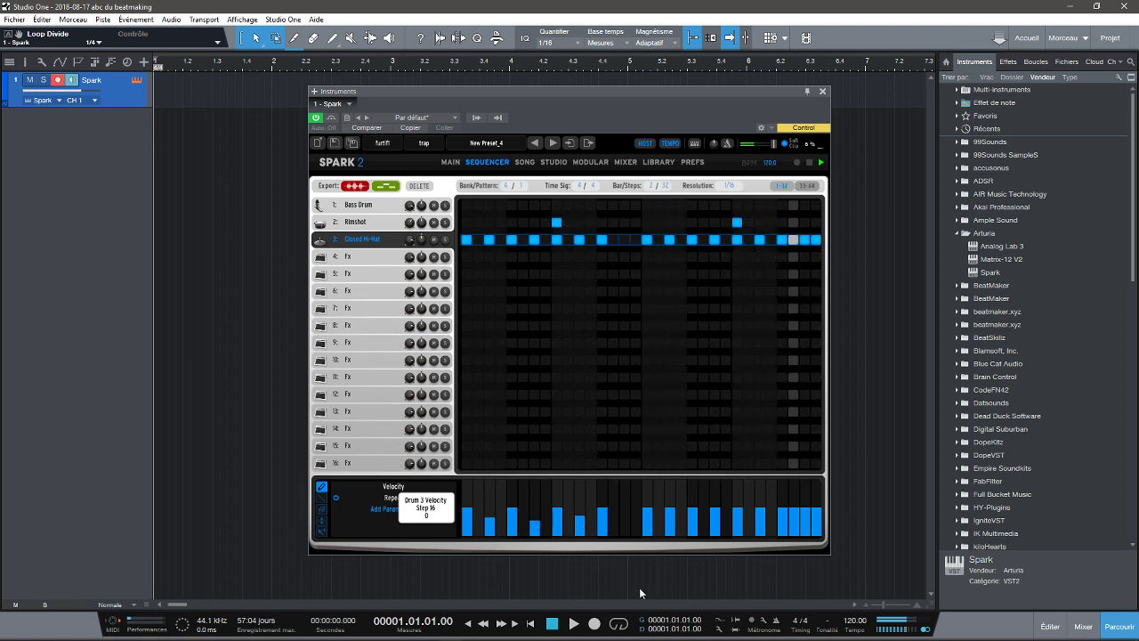
click(625, 511)
click(670, 517)
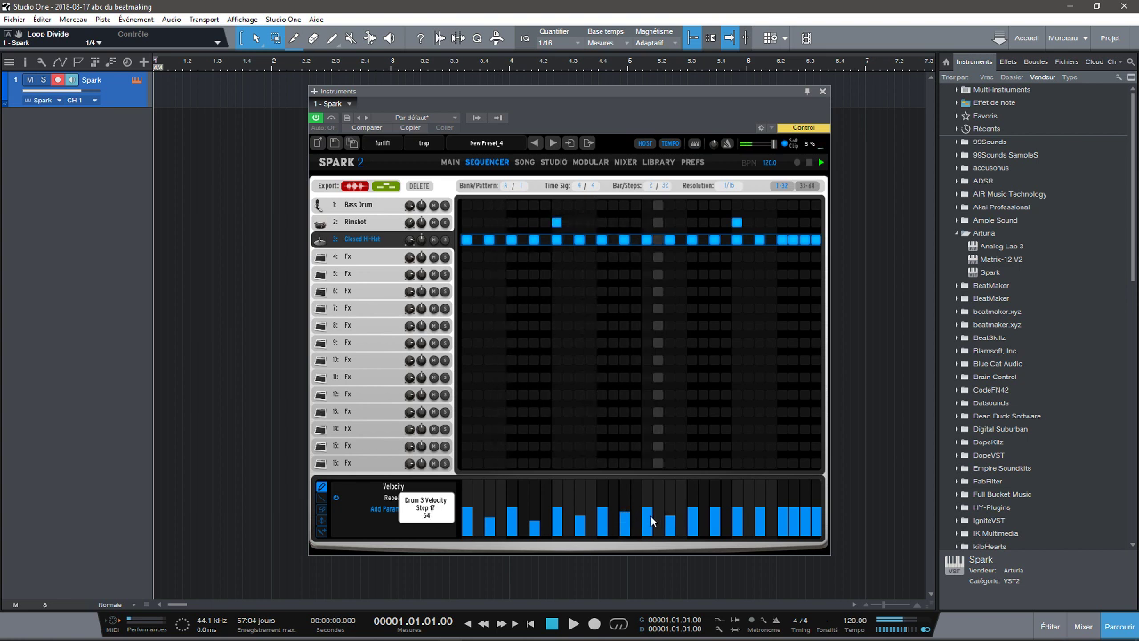
Step: Lower the Closed Hi-Hat velocity on steps 21, 23, 25, 27 and 29 to 32, with step 29 at 45
click(693, 526)
click(714, 514)
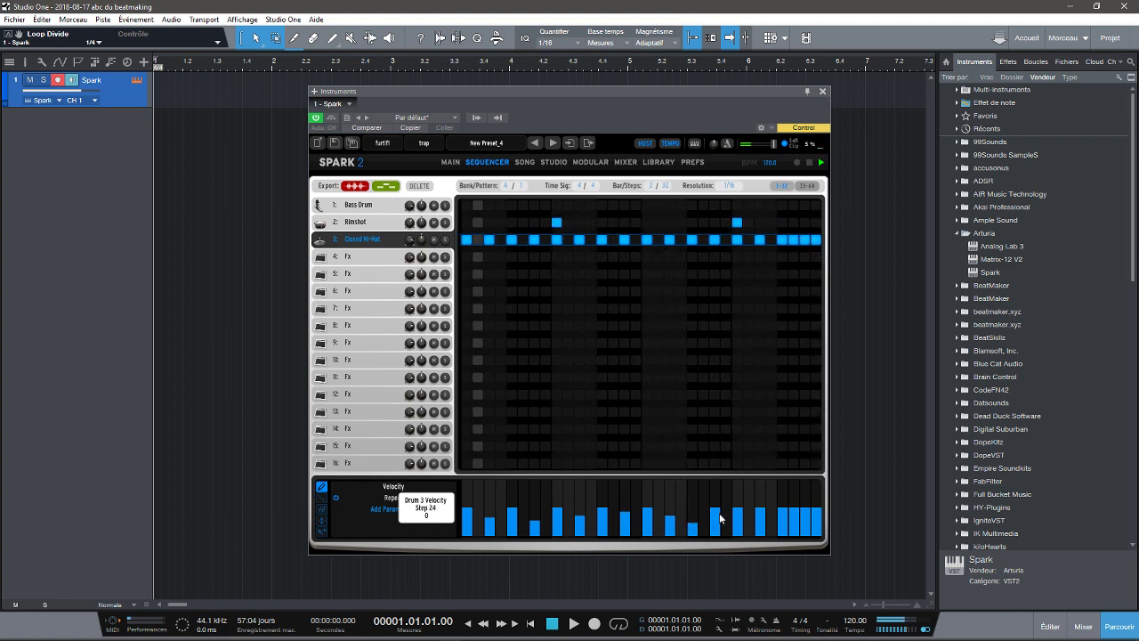
click(737, 516)
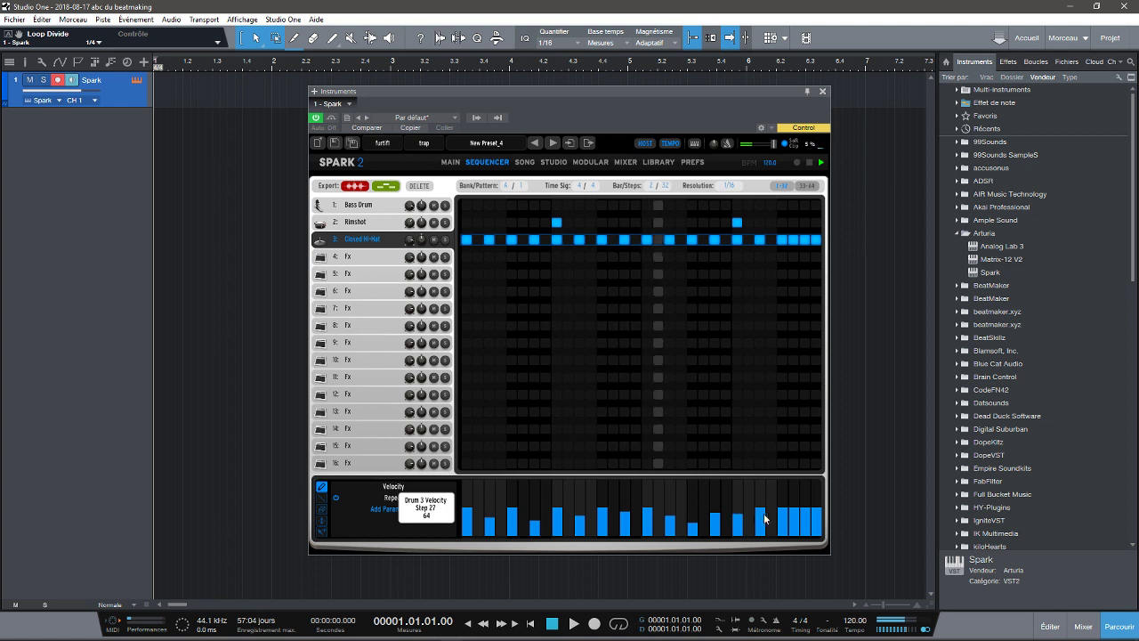
click(760, 514)
click(784, 514)
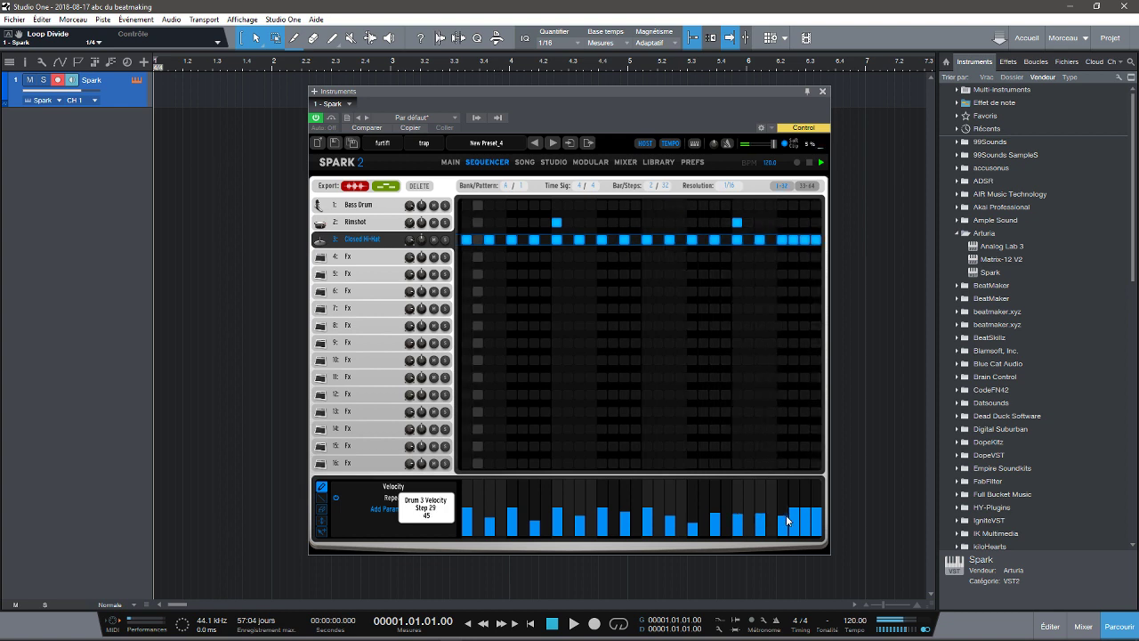
click(794, 514)
click(806, 514)
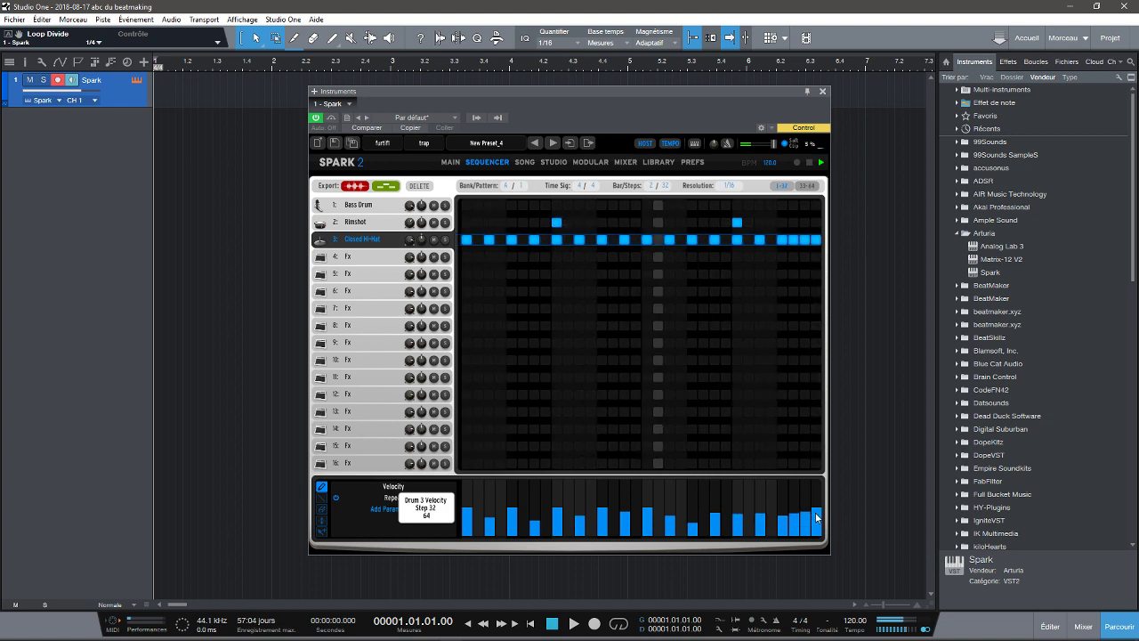
click(817, 518)
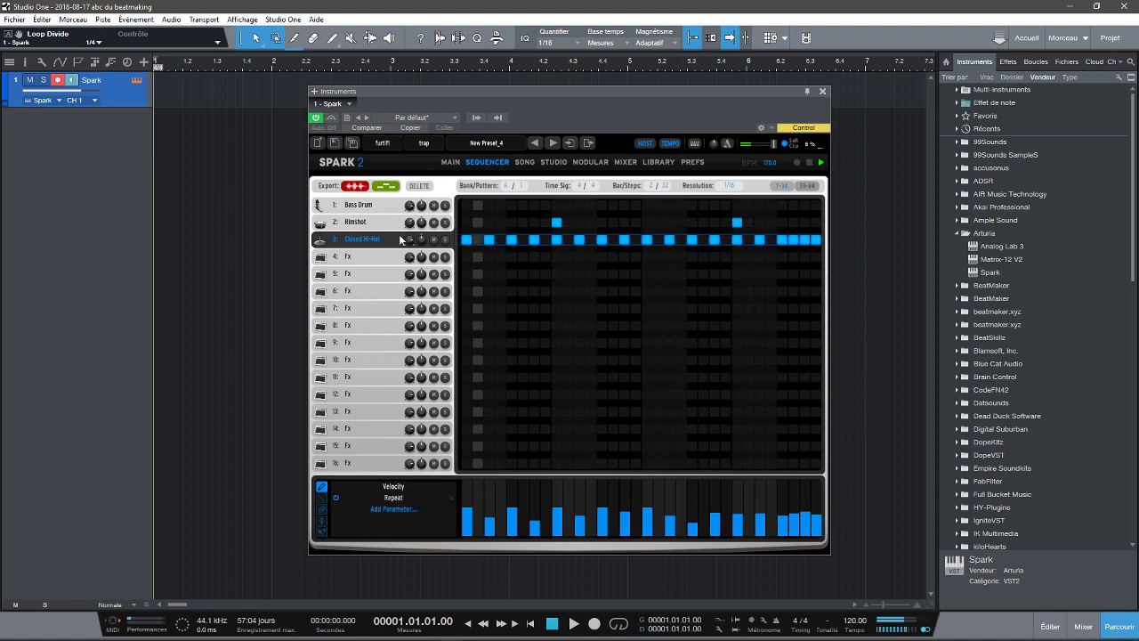
Step: Lower the Rimshot velocity on step 9 and raise it on step 25
click(366, 223)
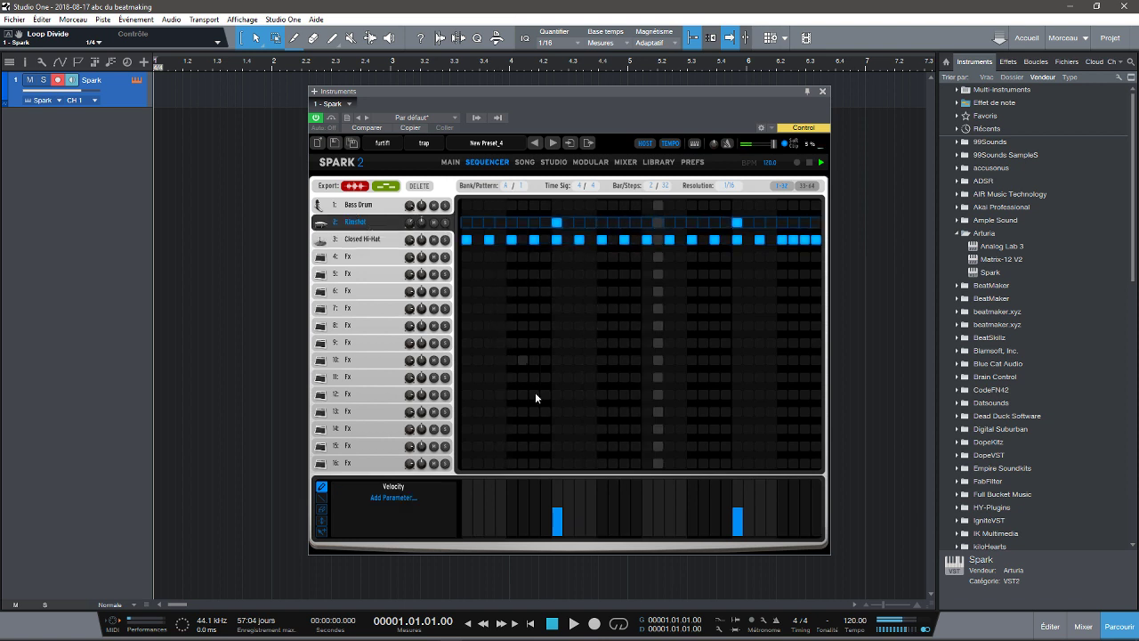
click(559, 518)
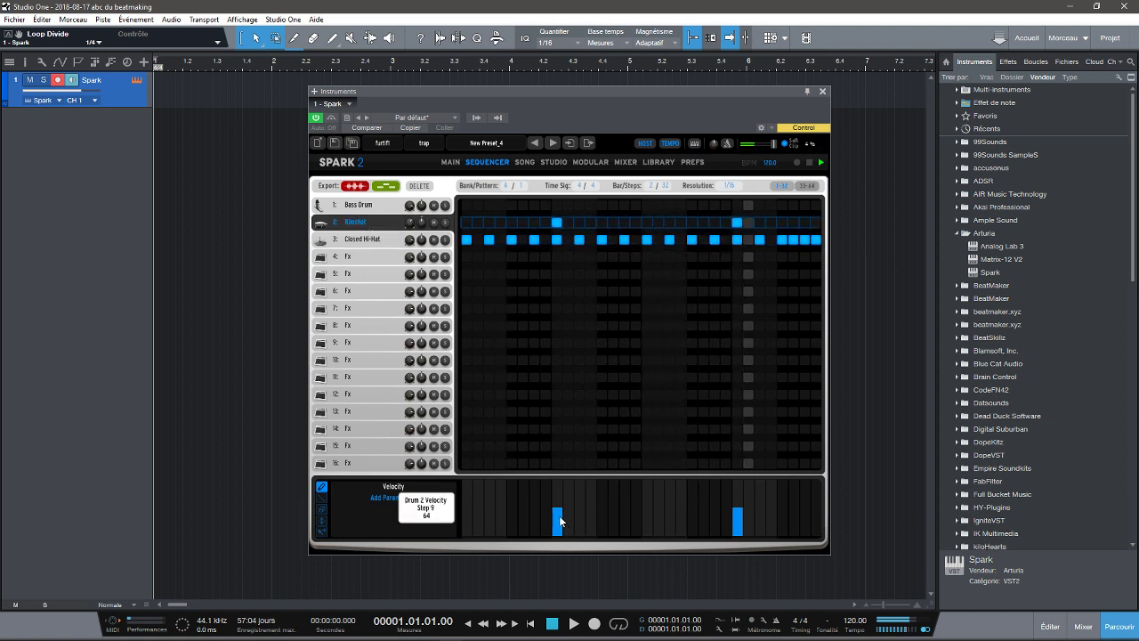
click(737, 502)
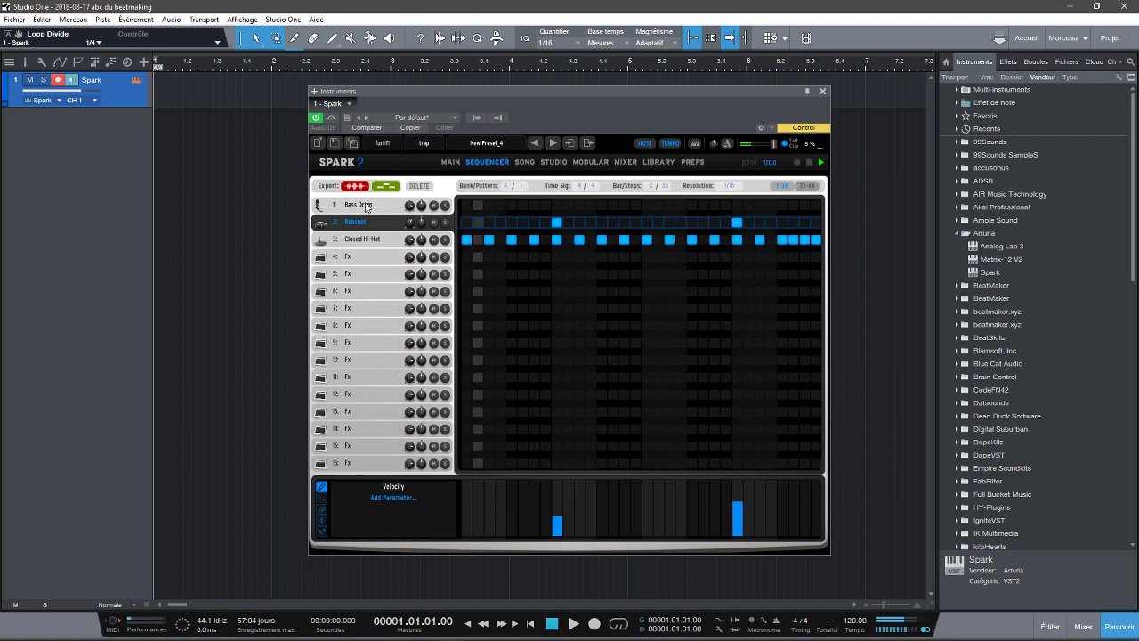
Step: Program Bass Drum hits on steps 1, 13 and 21
key(Up)
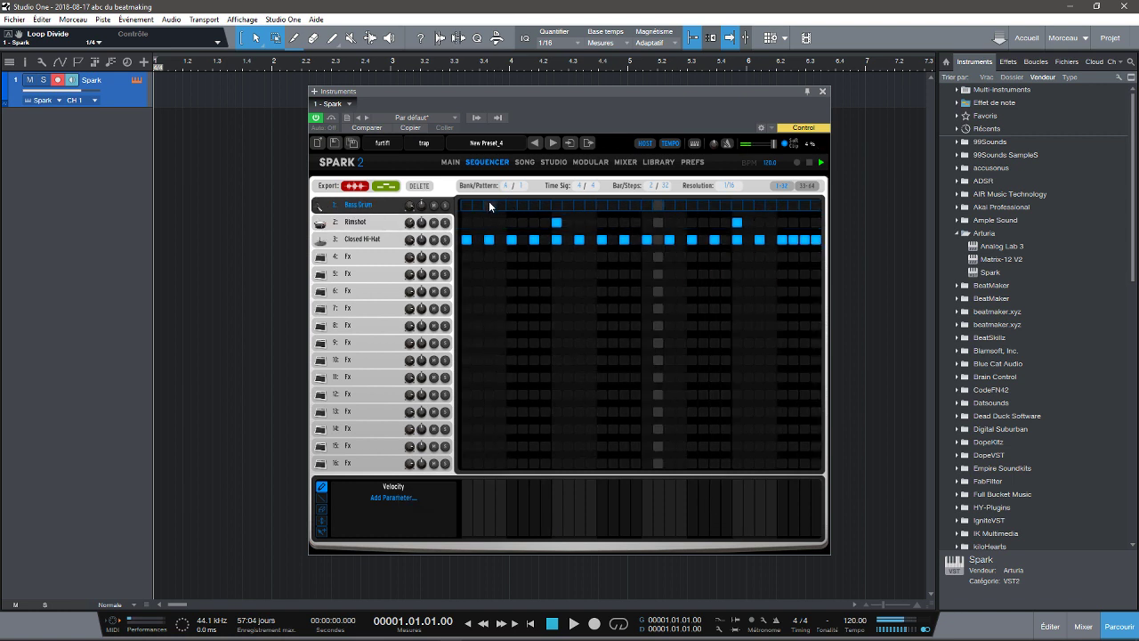
click(466, 206)
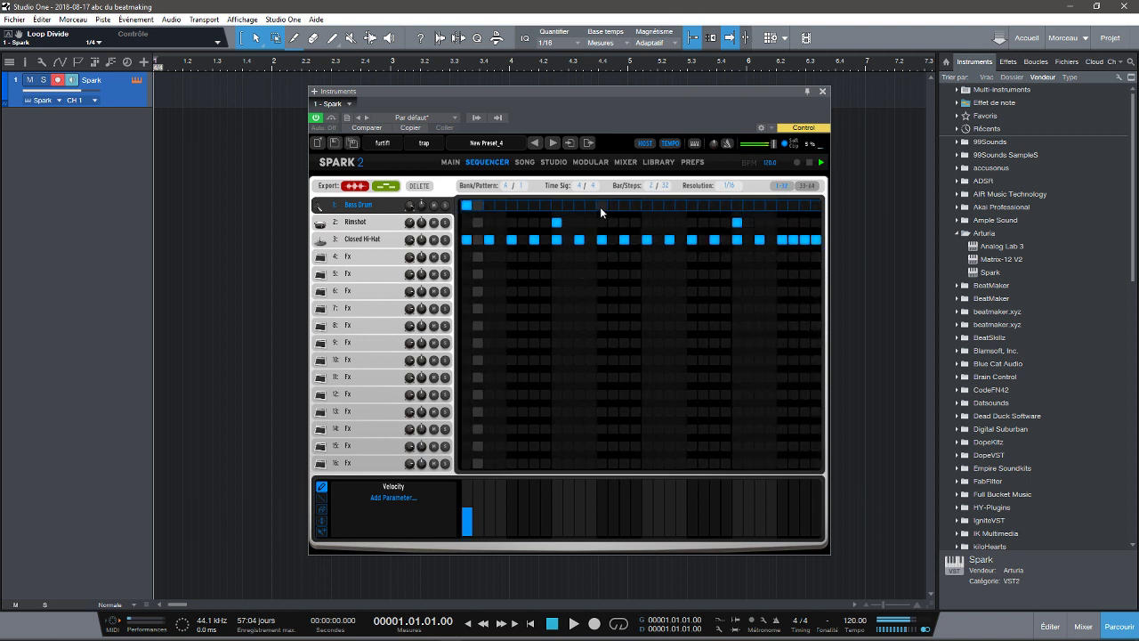
click(601, 206)
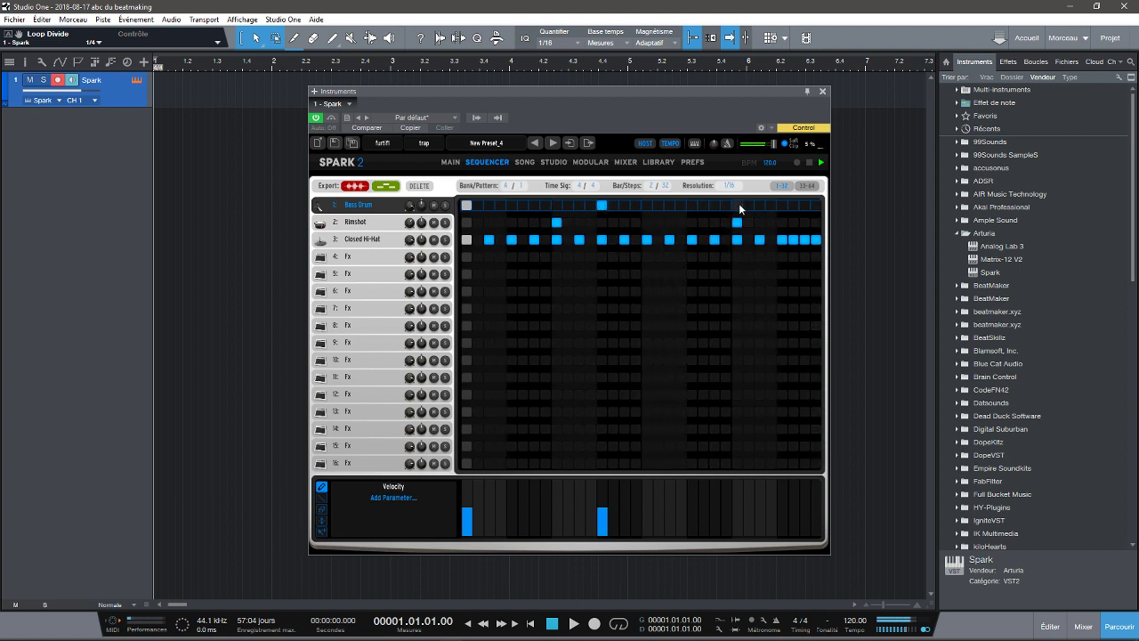
click(682, 205)
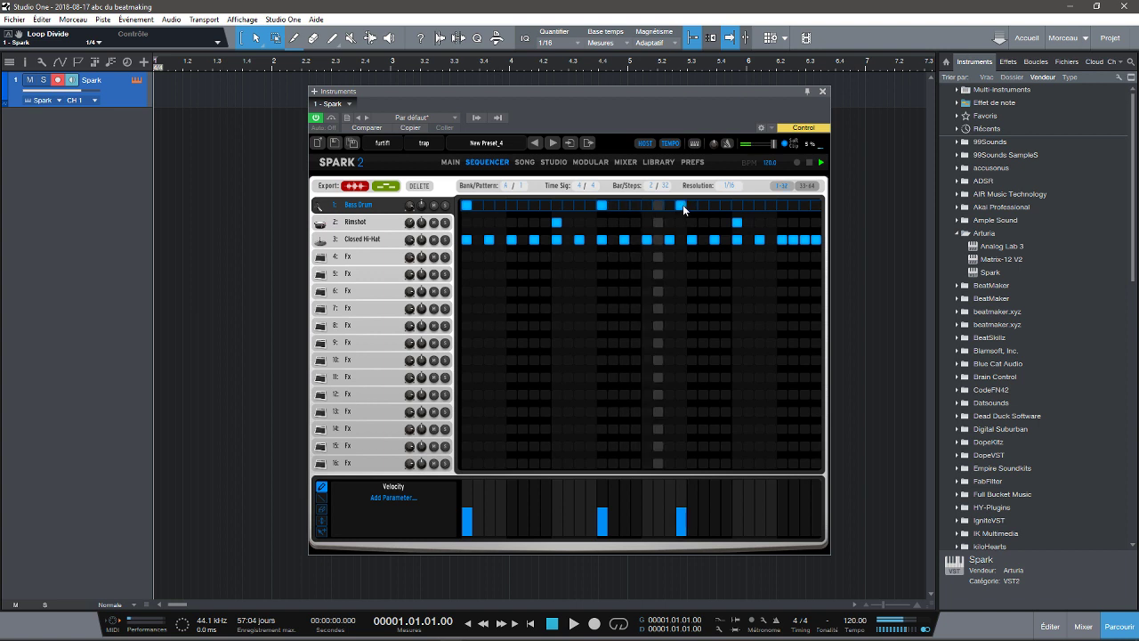
click(682, 204)
click(693, 204)
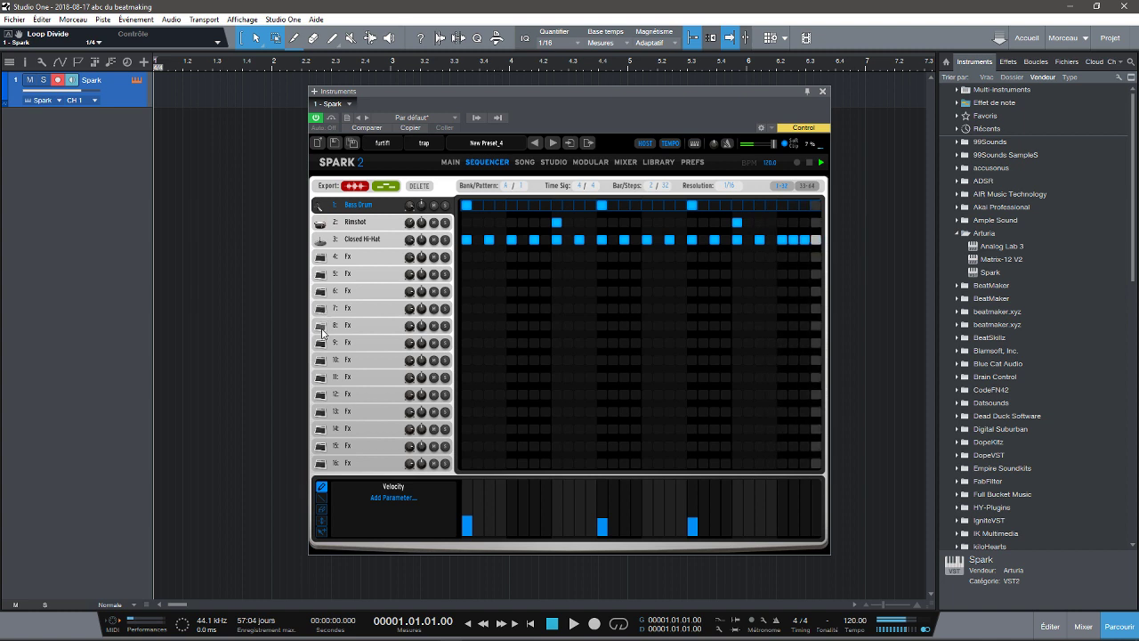
Step: Audition the Fx sounds and place a hit on step 1 of Fx 7 and on step 13 of Fx 8
click(321, 406)
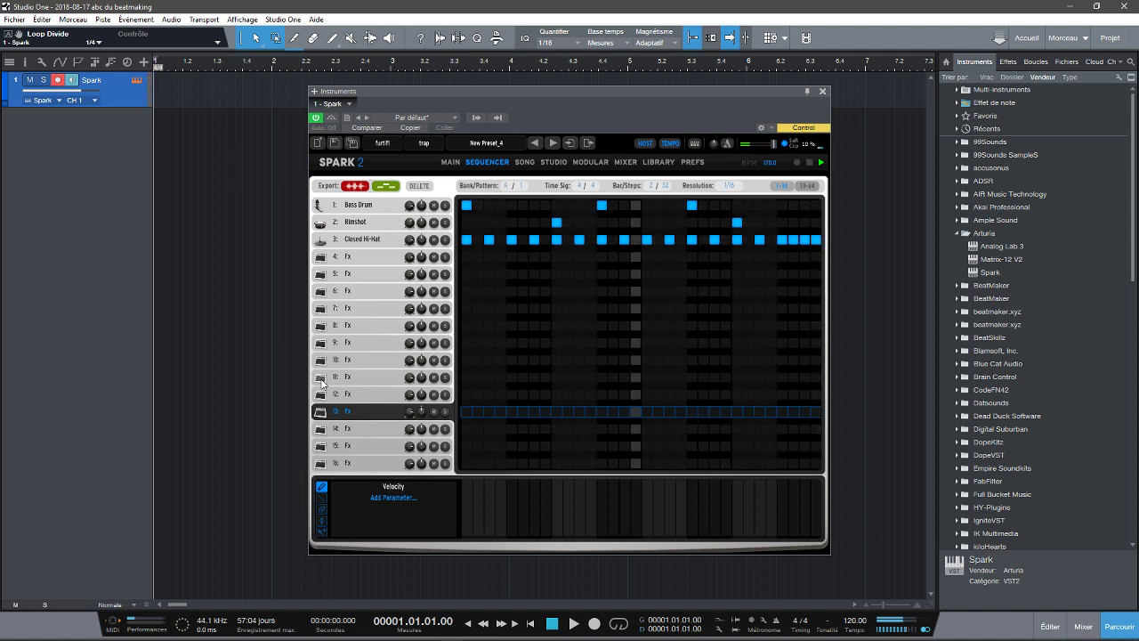
click(466, 308)
click(645, 308)
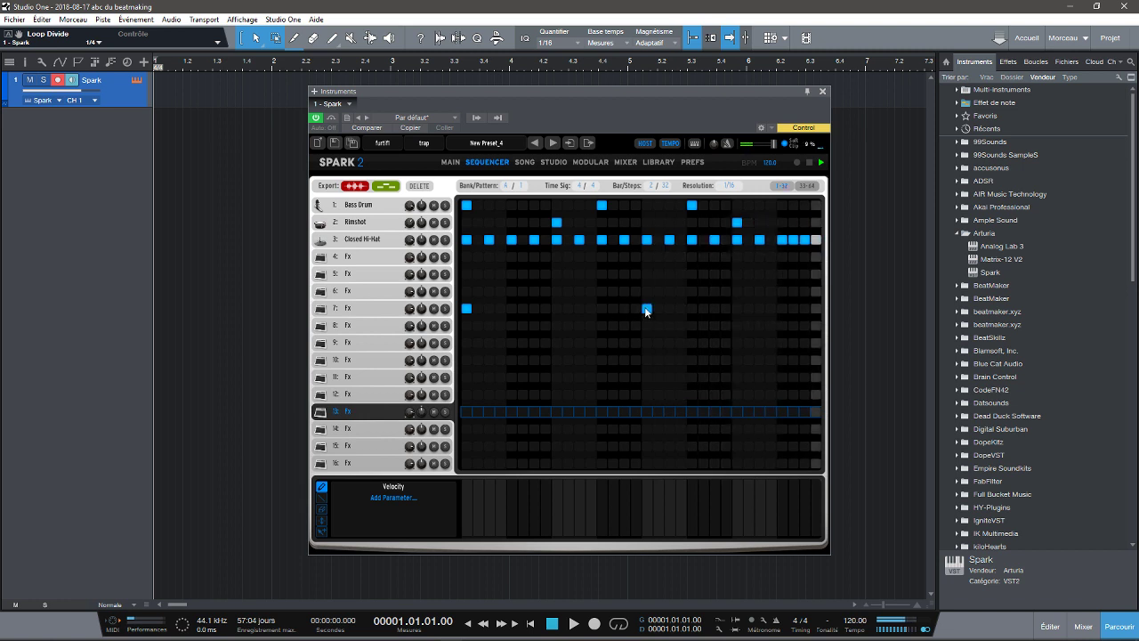
click(604, 308)
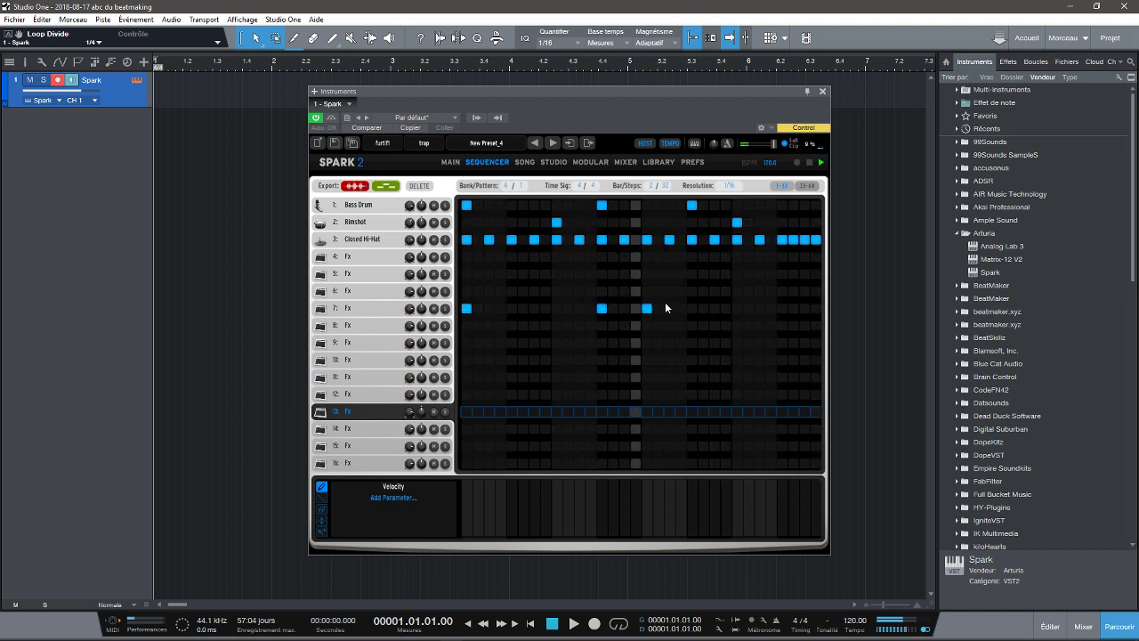
click(645, 304)
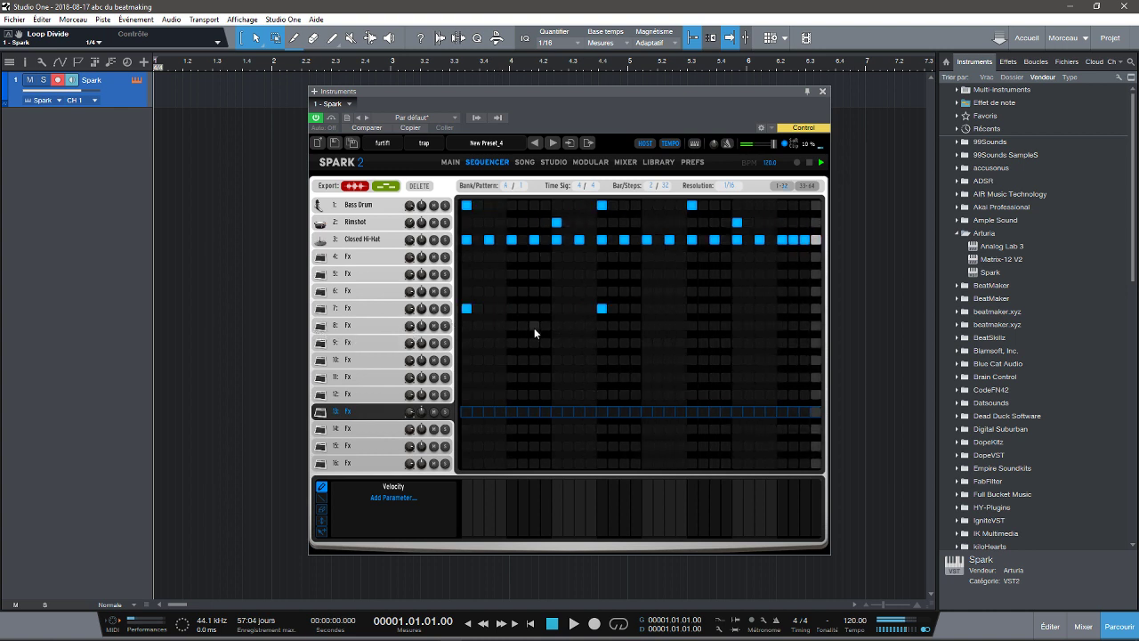
click(603, 309)
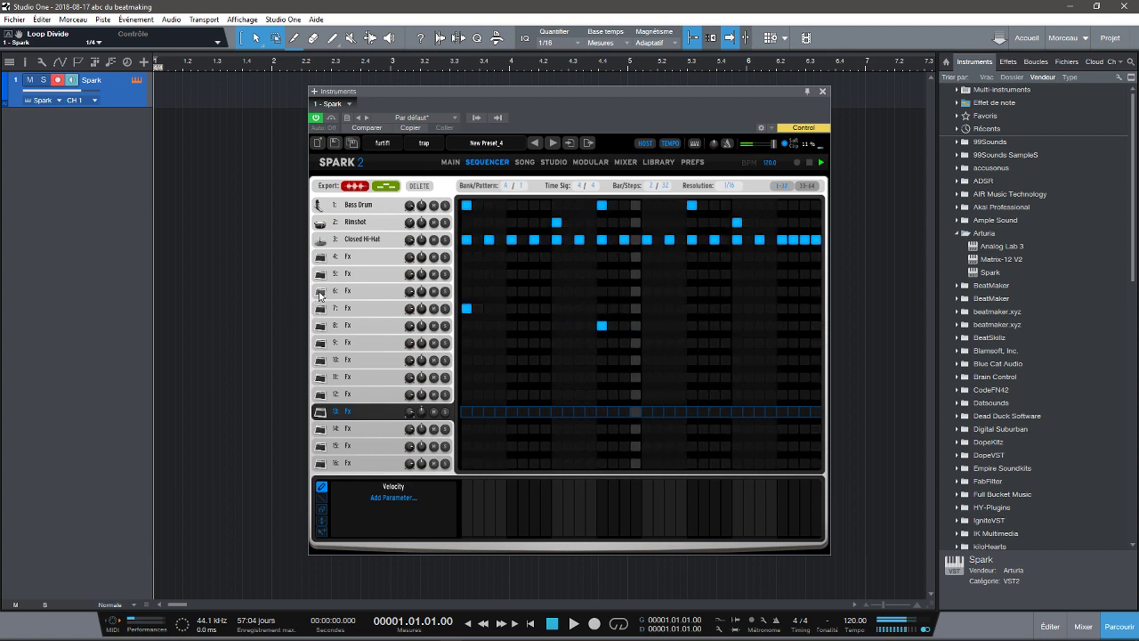
Step: Add an Fx 7 hit on step 21 and Fx 8 hits on steps 30 and 31
click(692, 308)
click(782, 324)
click(804, 325)
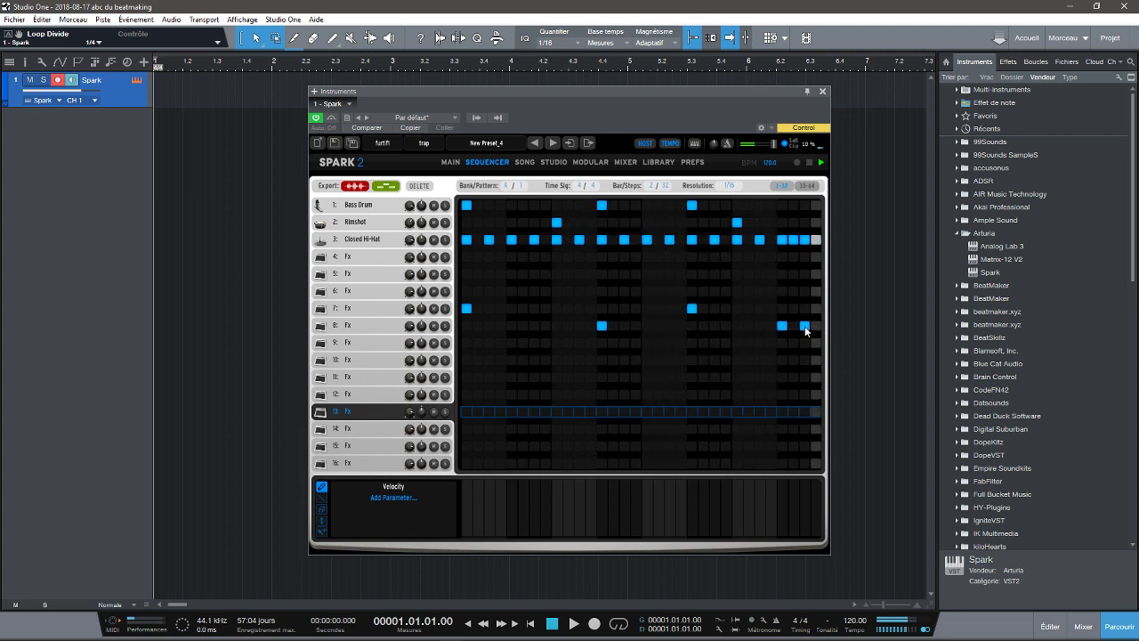
click(804, 326)
click(804, 326)
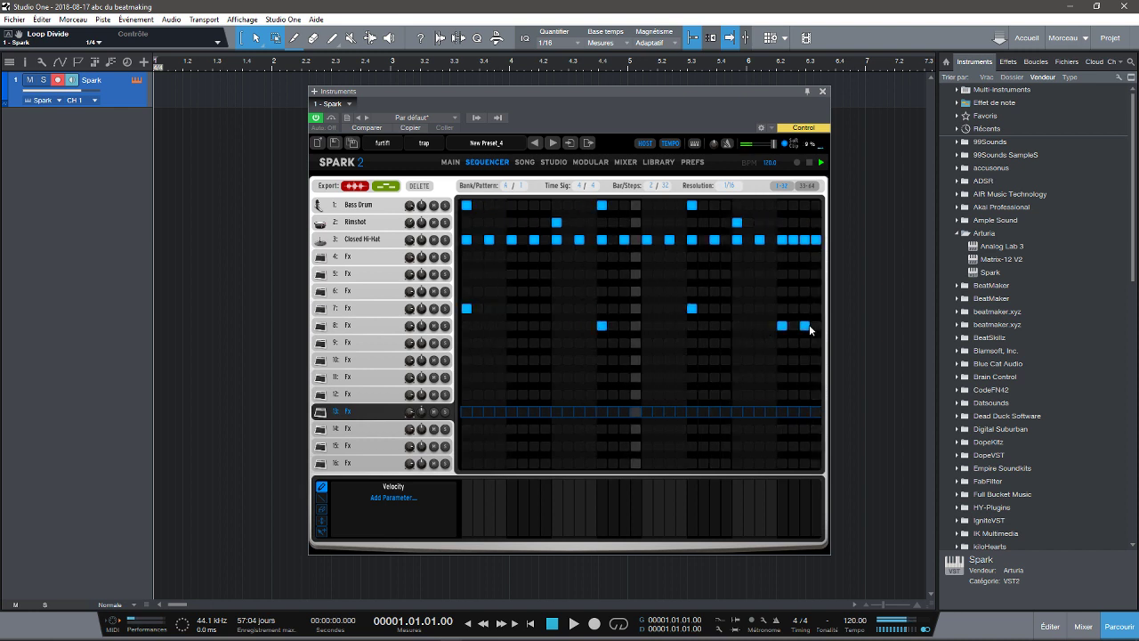
click(782, 325)
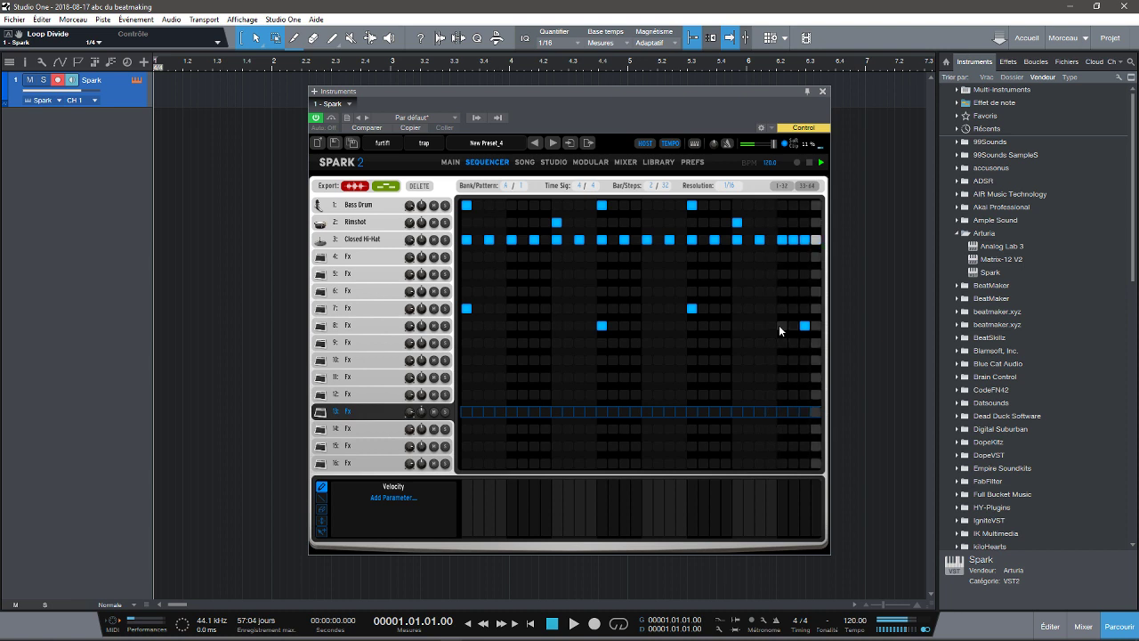
click(793, 326)
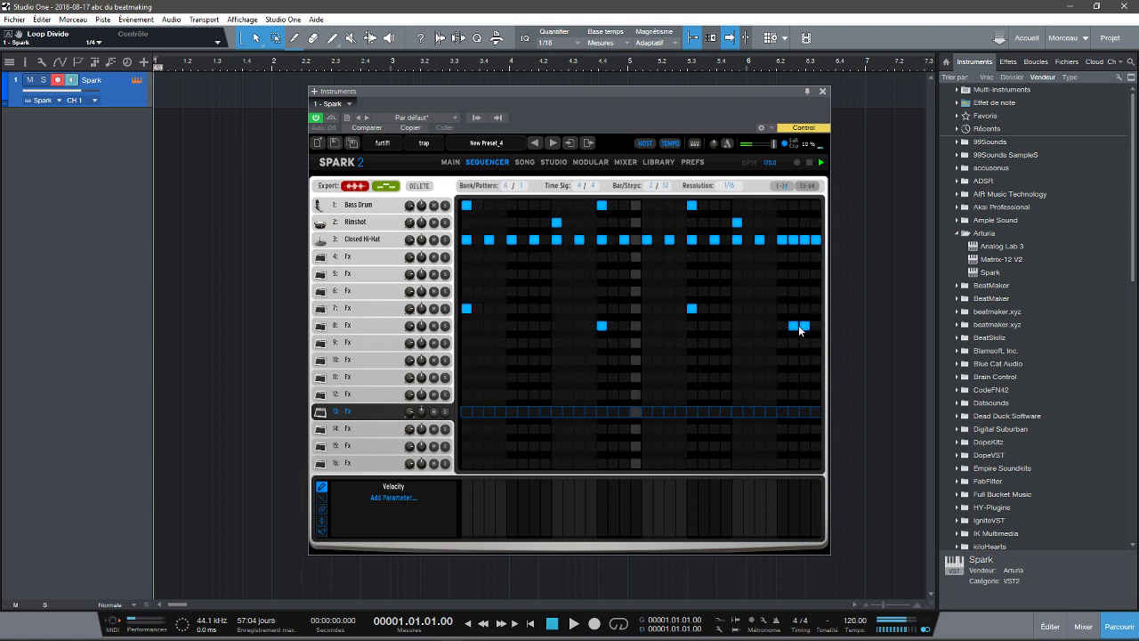
Step: Remove the Fx 8 hits on steps 30 and 31
click(804, 326)
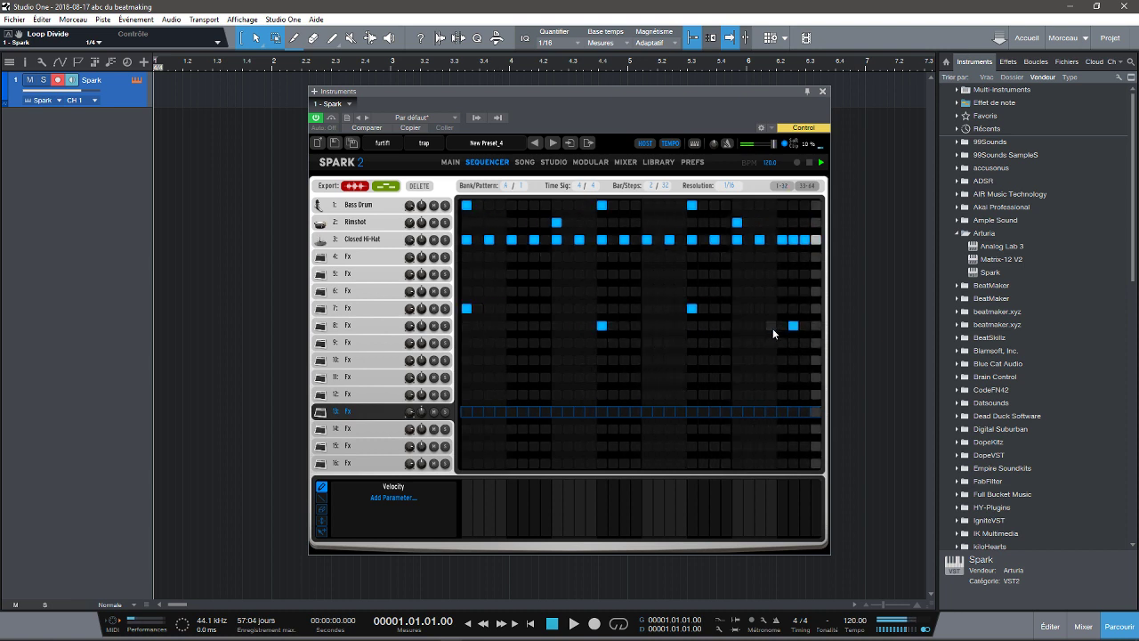
click(793, 325)
click(770, 326)
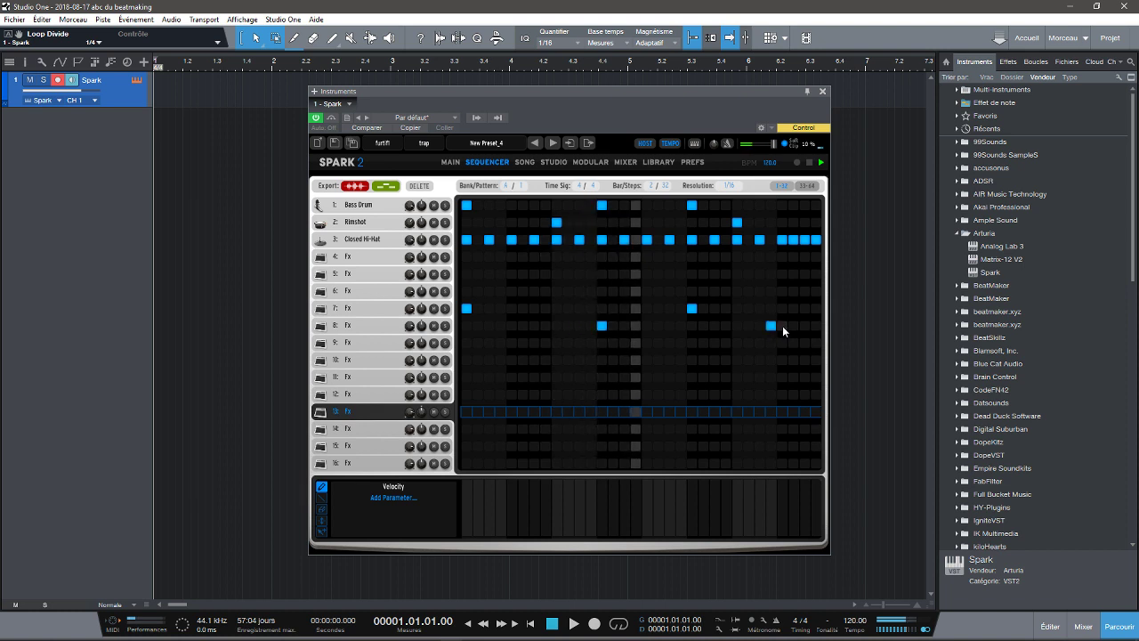
click(782, 326)
click(770, 325)
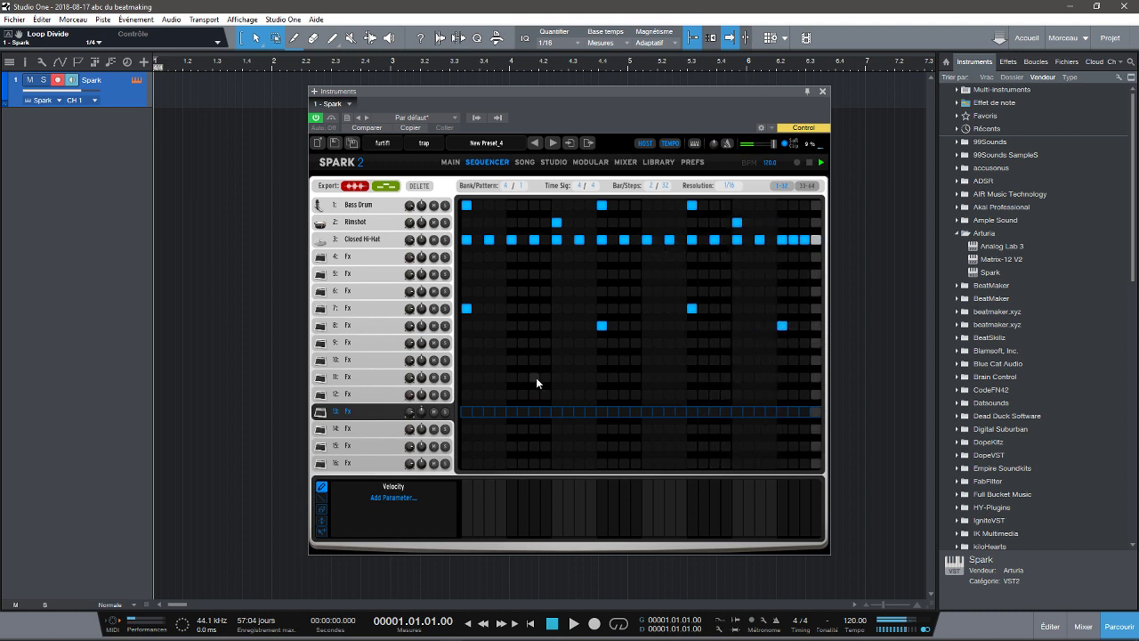
click(781, 326)
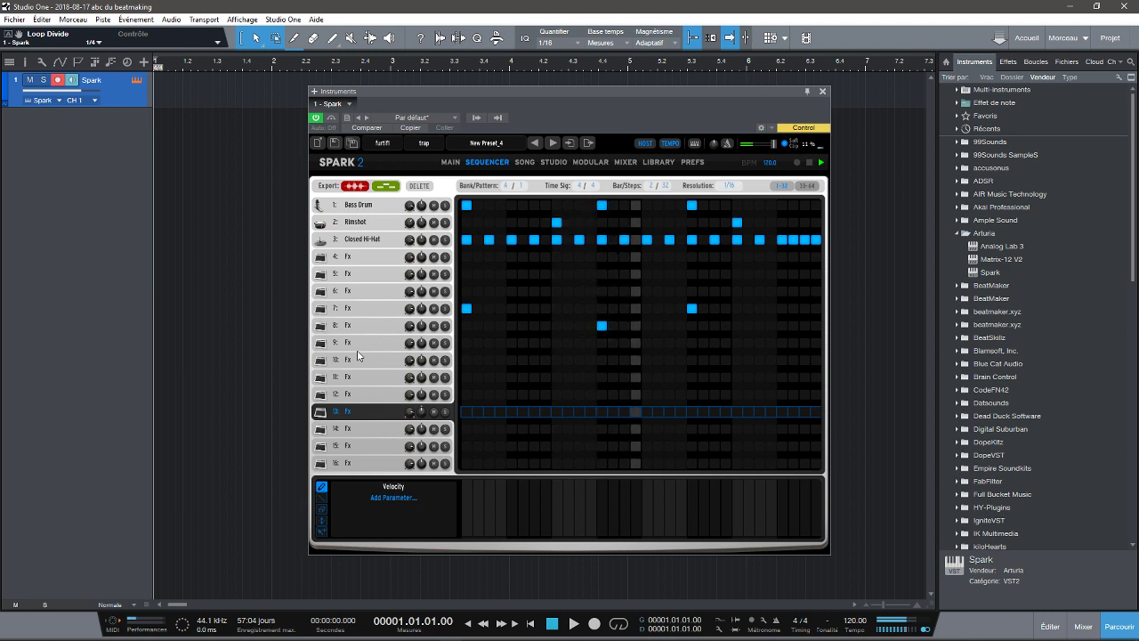
Step: Stop playback, then open pattern A2 in the sequencer and set its length to 32 steps
key(space)
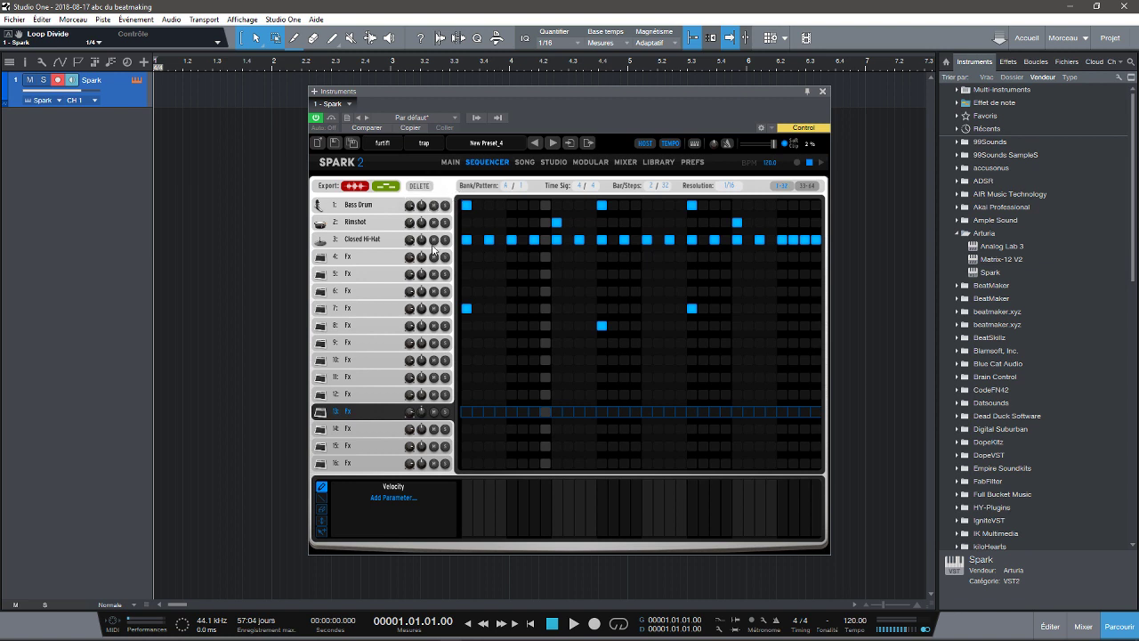
click(377, 240)
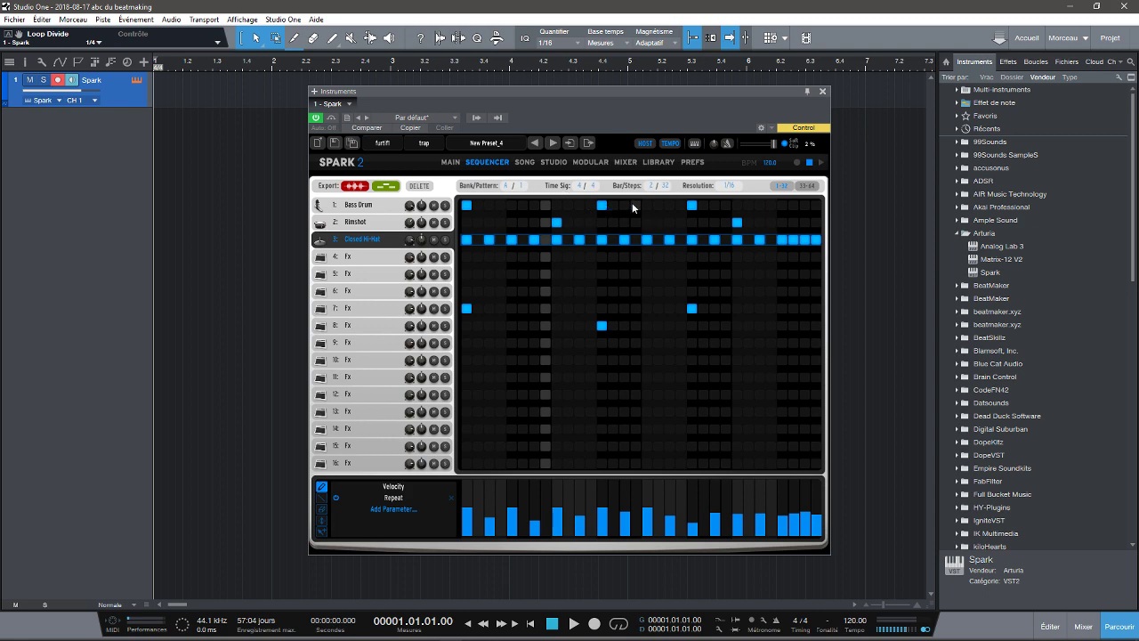
click(451, 162)
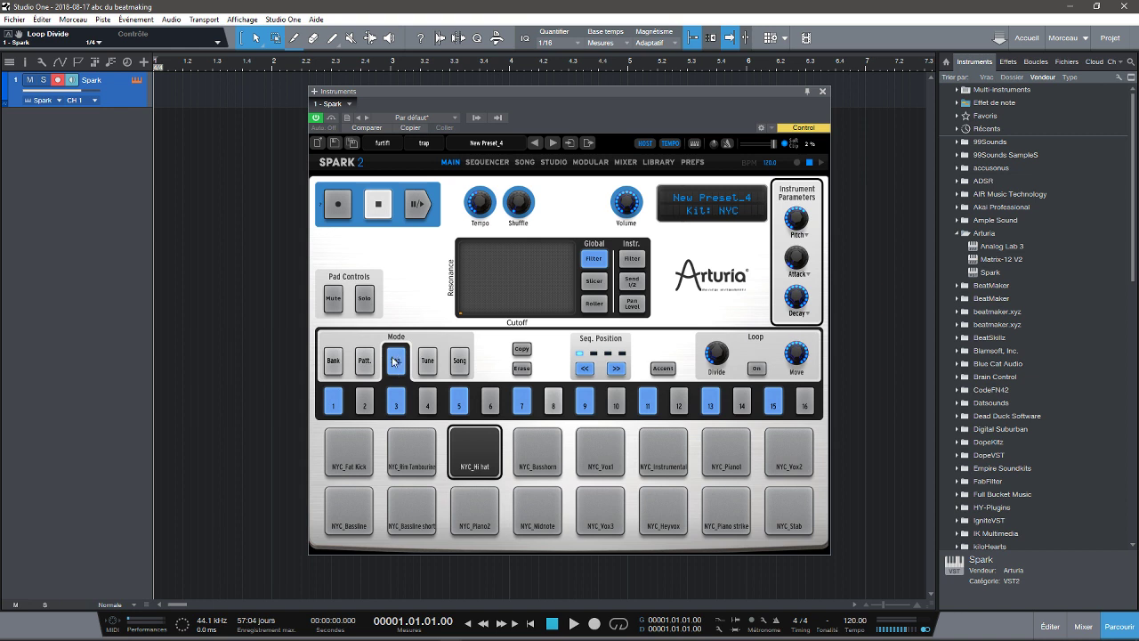
click(363, 358)
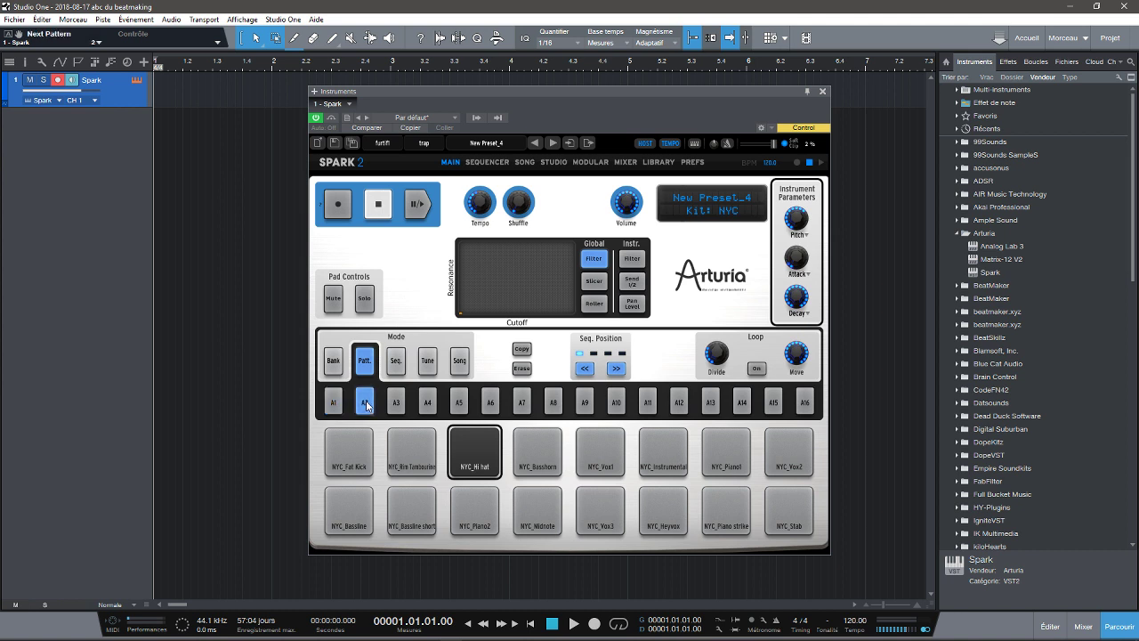
click(490, 162)
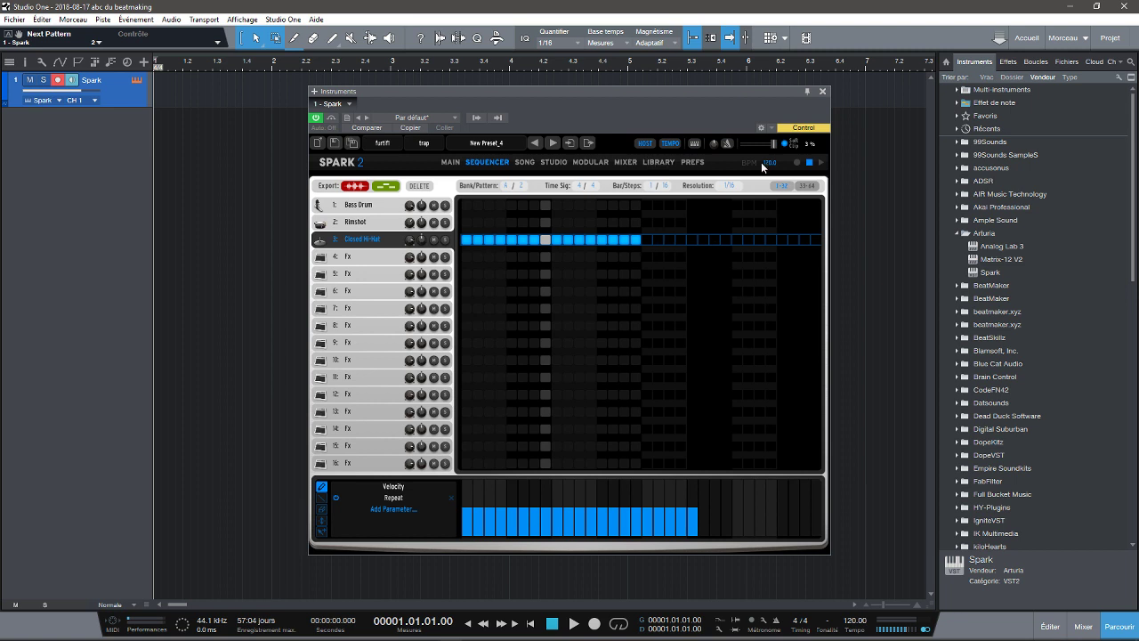
click(664, 186)
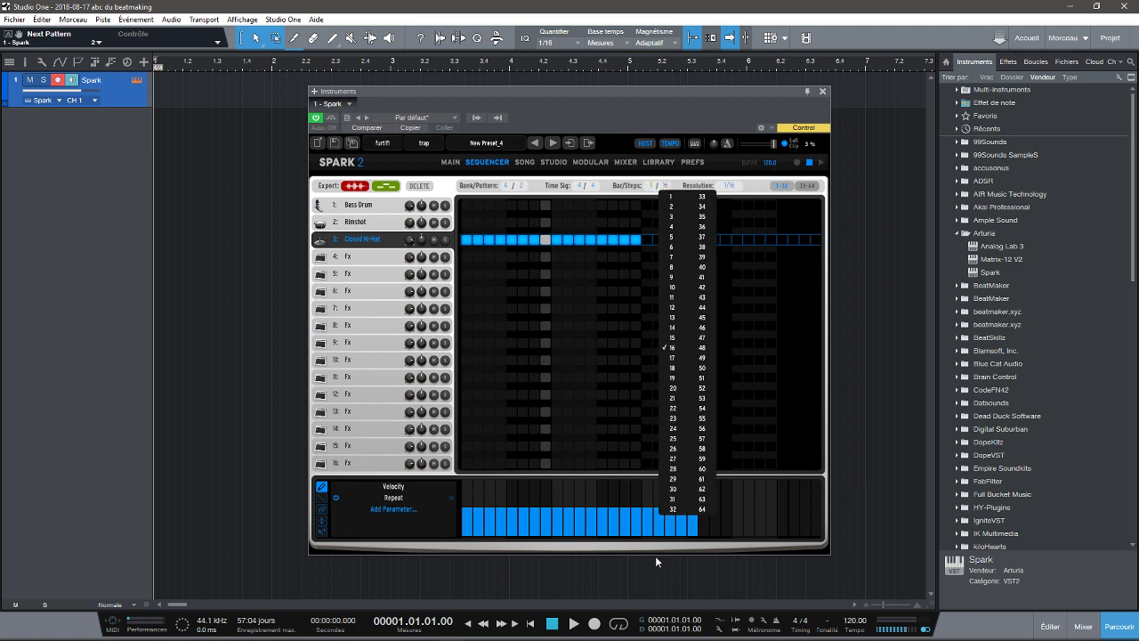
click(673, 509)
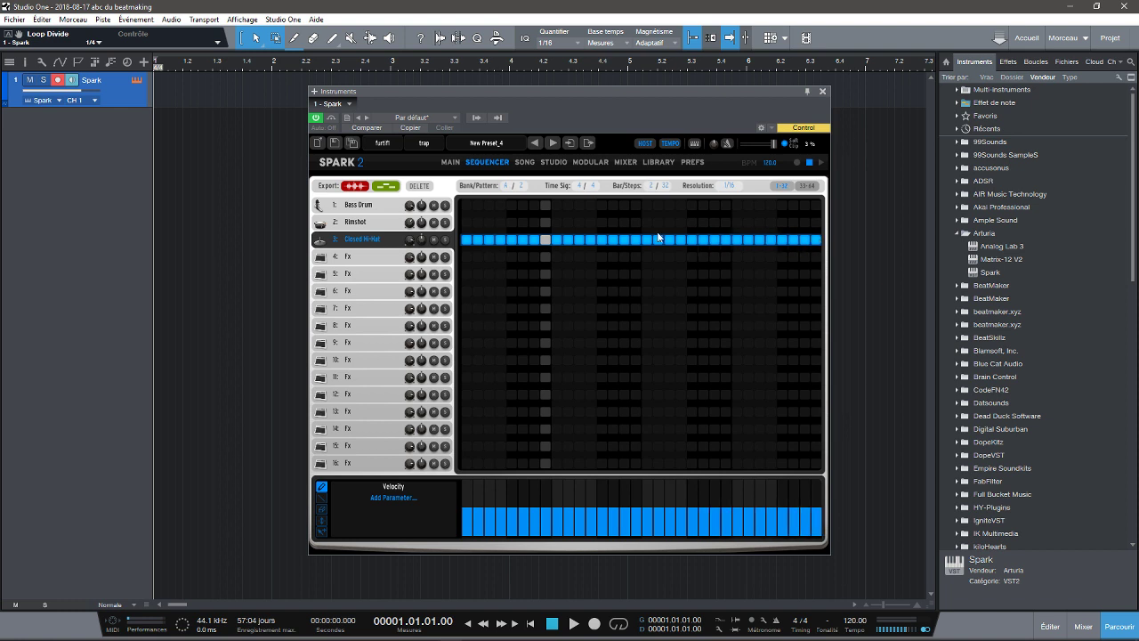
Step: With playback running, add Rimshot hits on steps 9 and 25 and draw a wavy velocity curve for the Closed Hi-Hat
key(space)
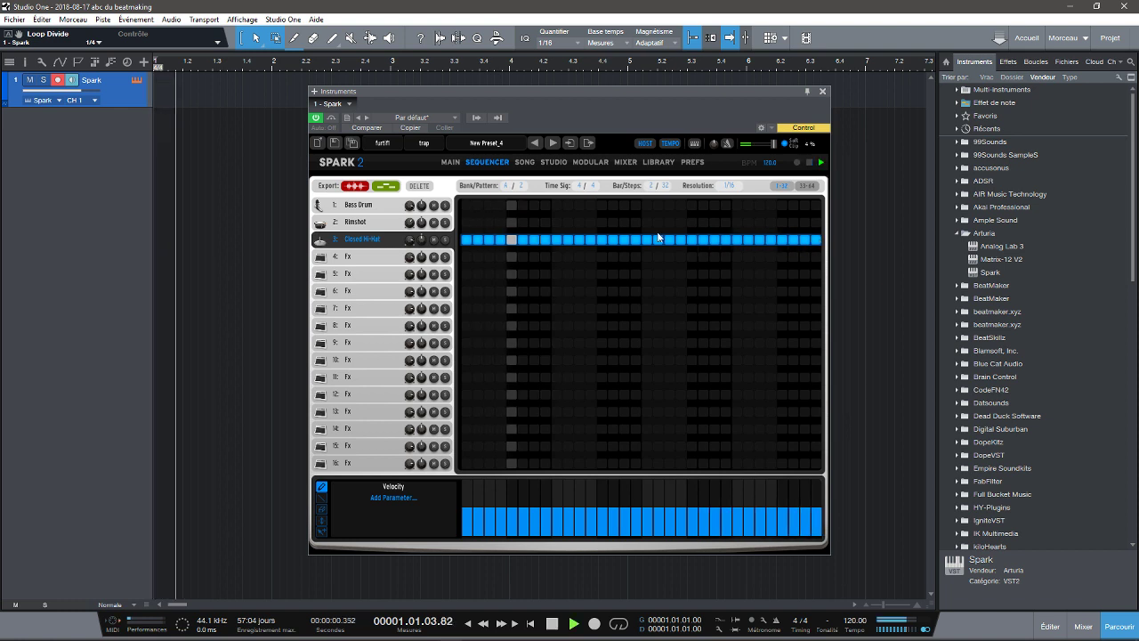
click(557, 224)
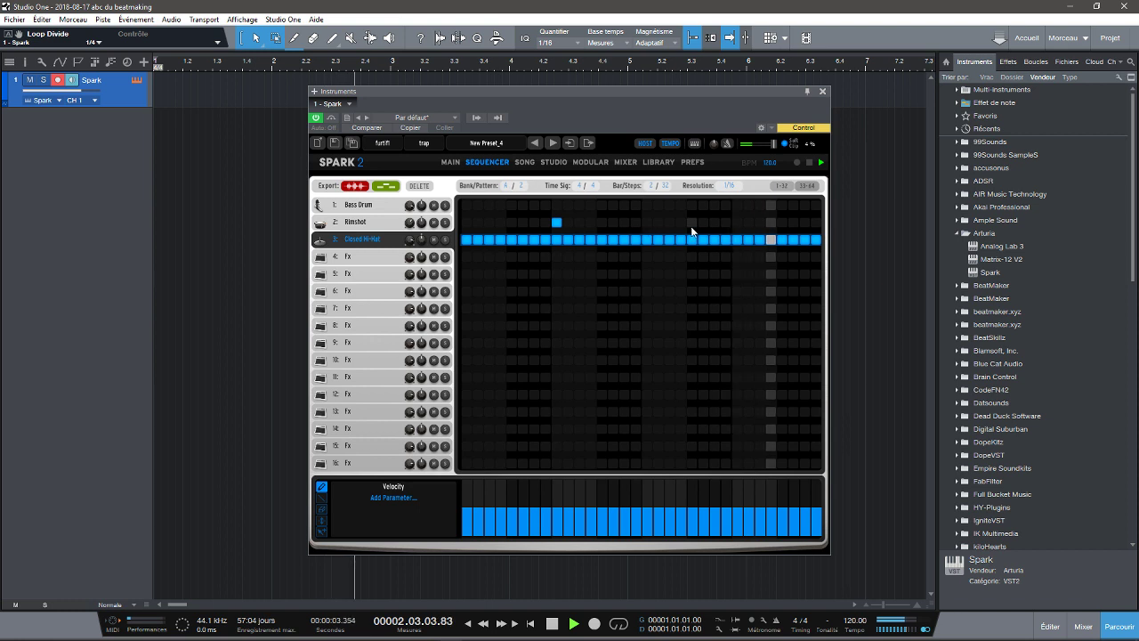
click(738, 223)
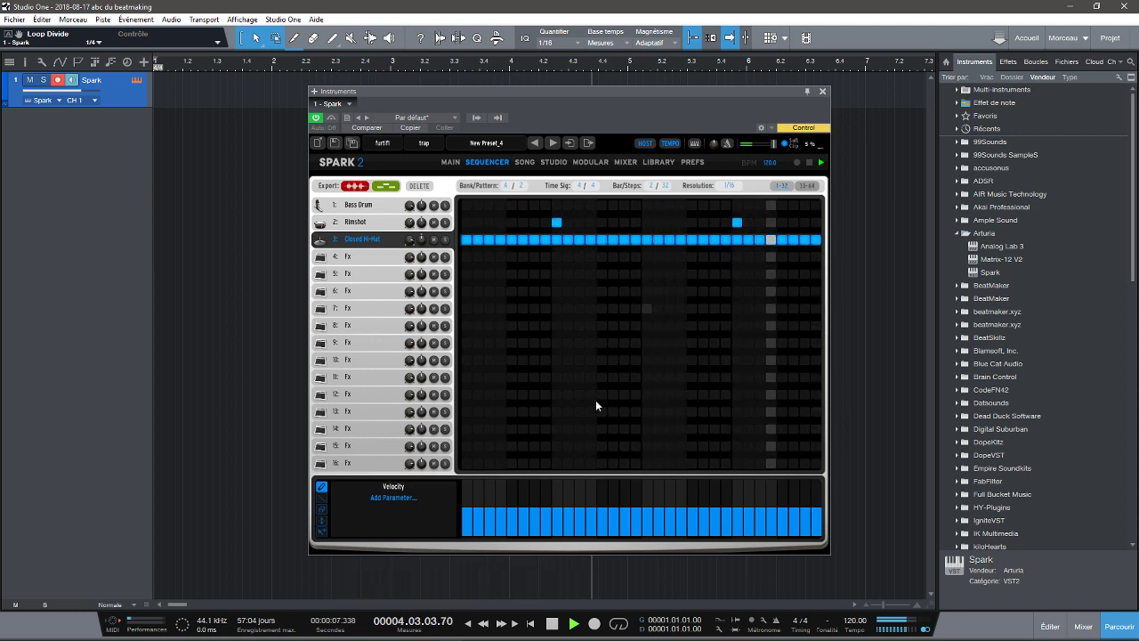
mouse_move(471, 518)
mouse_move(471, 518)
mouse_down()
mouse_move(747, 523)
mouse_move(815, 512)
mouse_move(808, 508)
mouse_up()
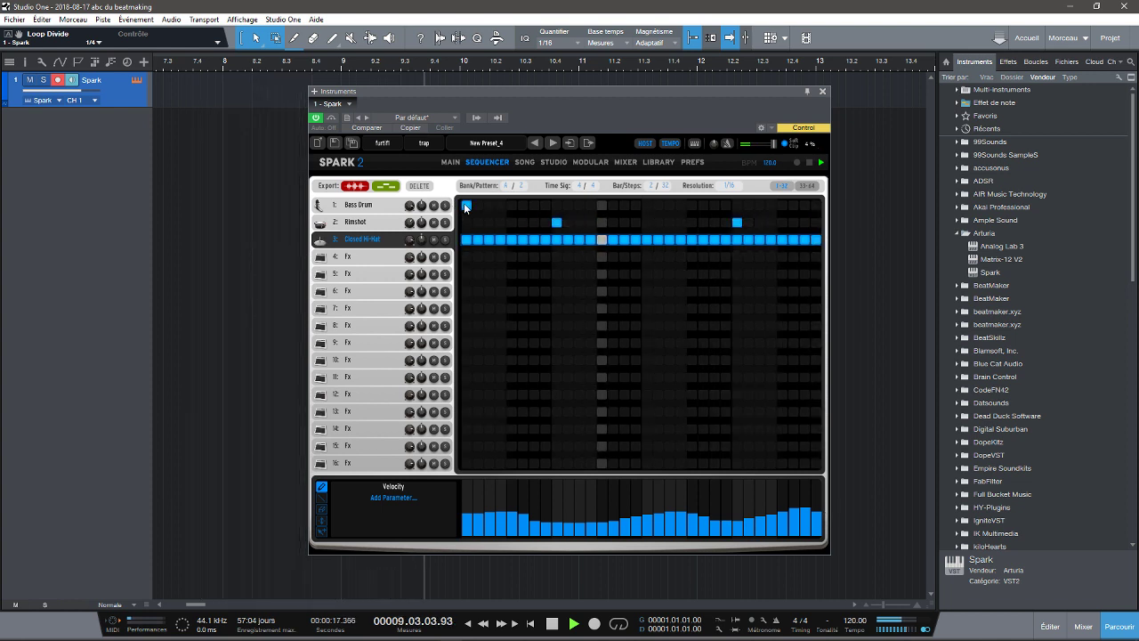
Step: Program Bass Drum hits on steps 1, 13, 19 and 31 of pattern A2
click(603, 206)
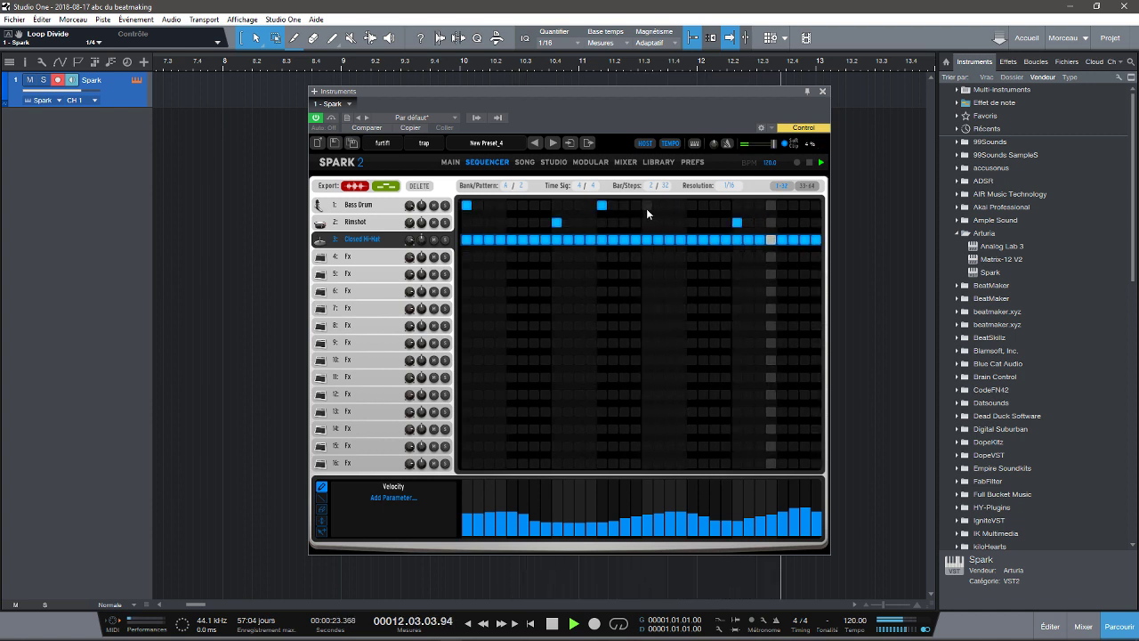
click(646, 205)
click(647, 208)
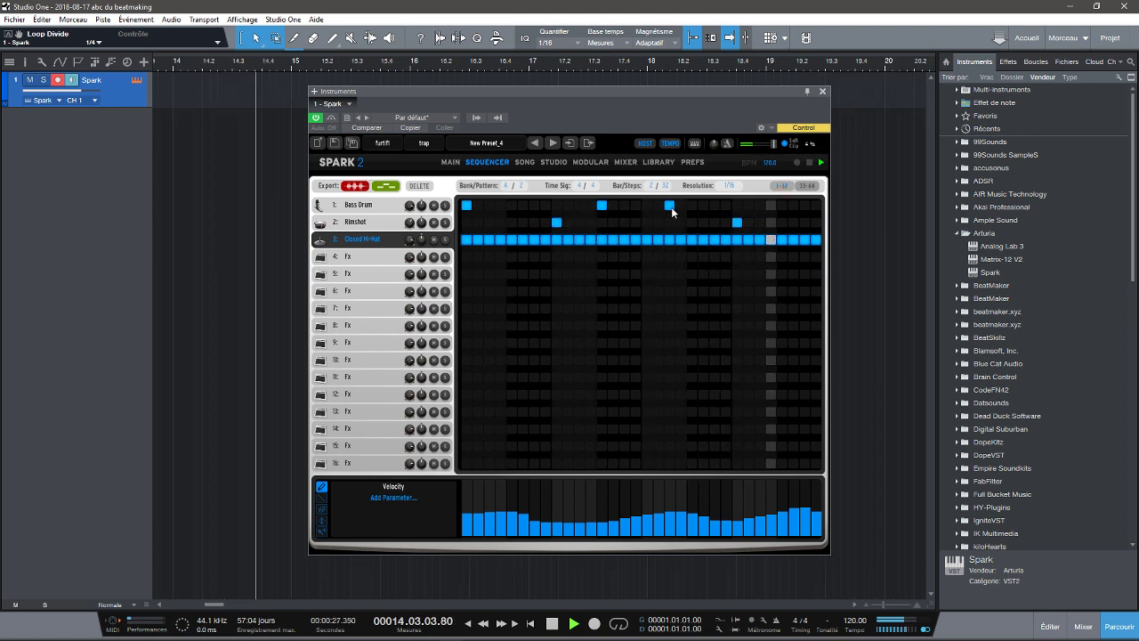
click(671, 207)
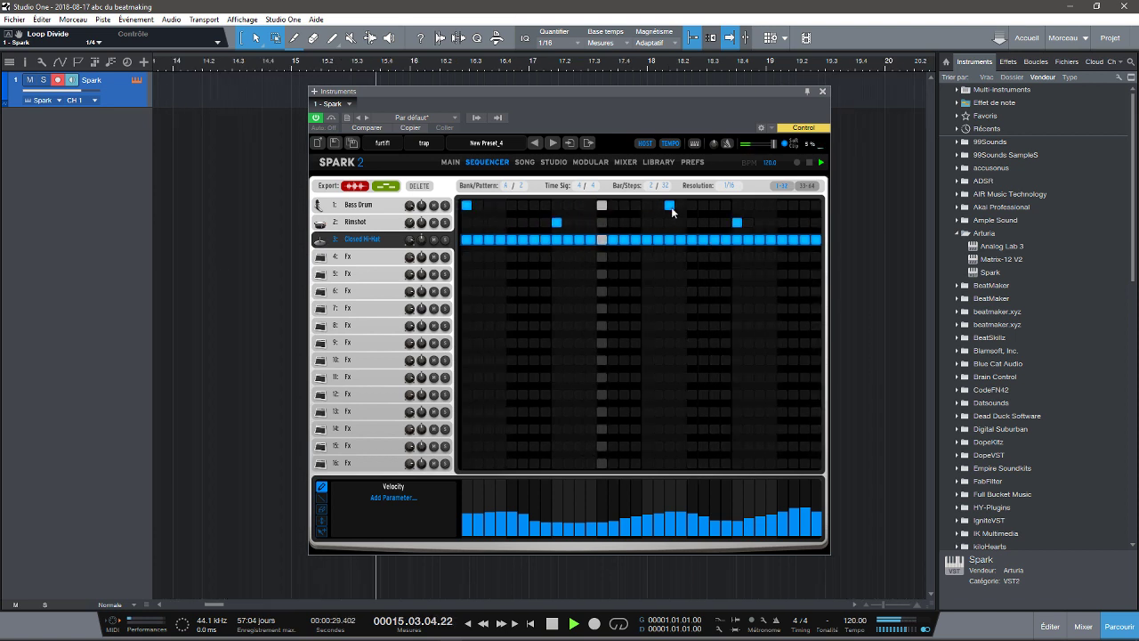
click(804, 206)
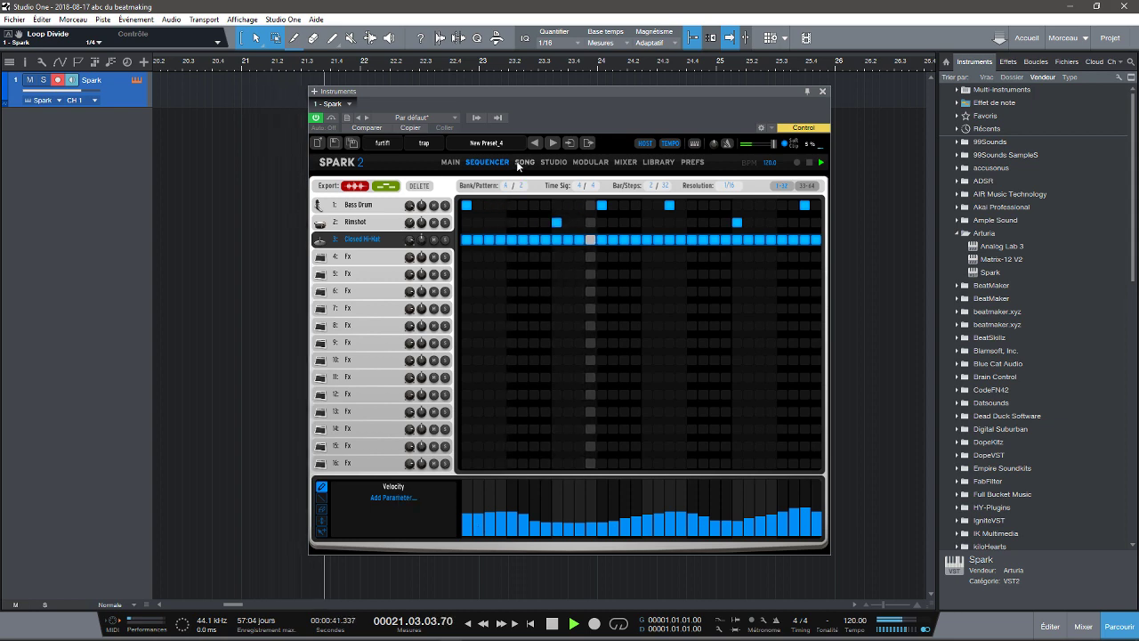
Step: Redraw the Closed Hi-Hat velocities as a lower, gently varying curve across all 32 steps
click(626, 162)
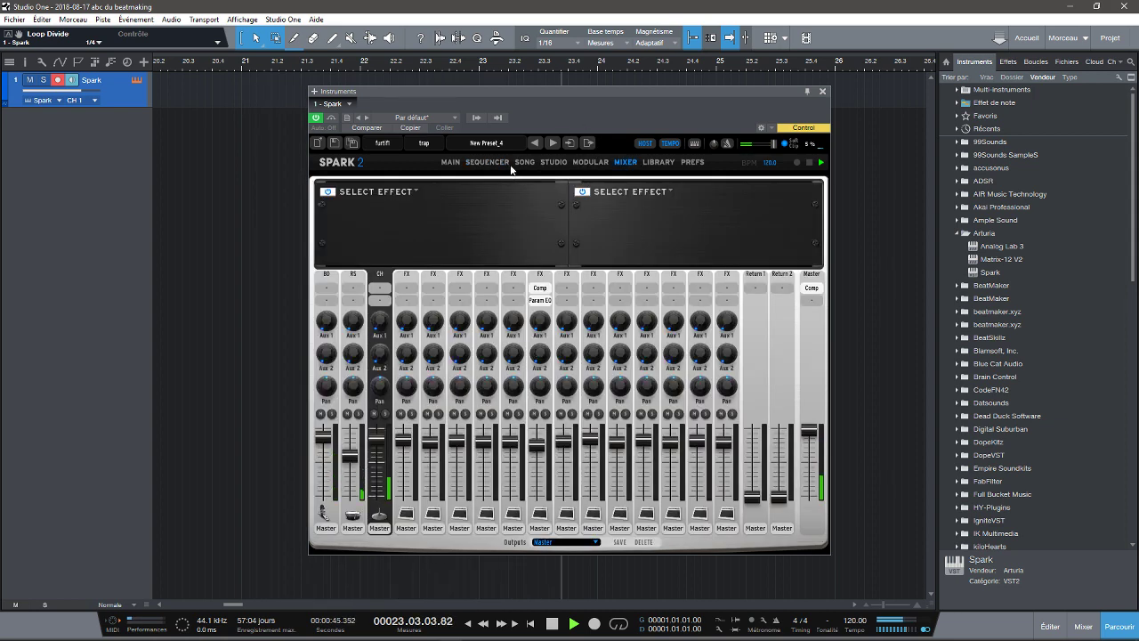
click(497, 163)
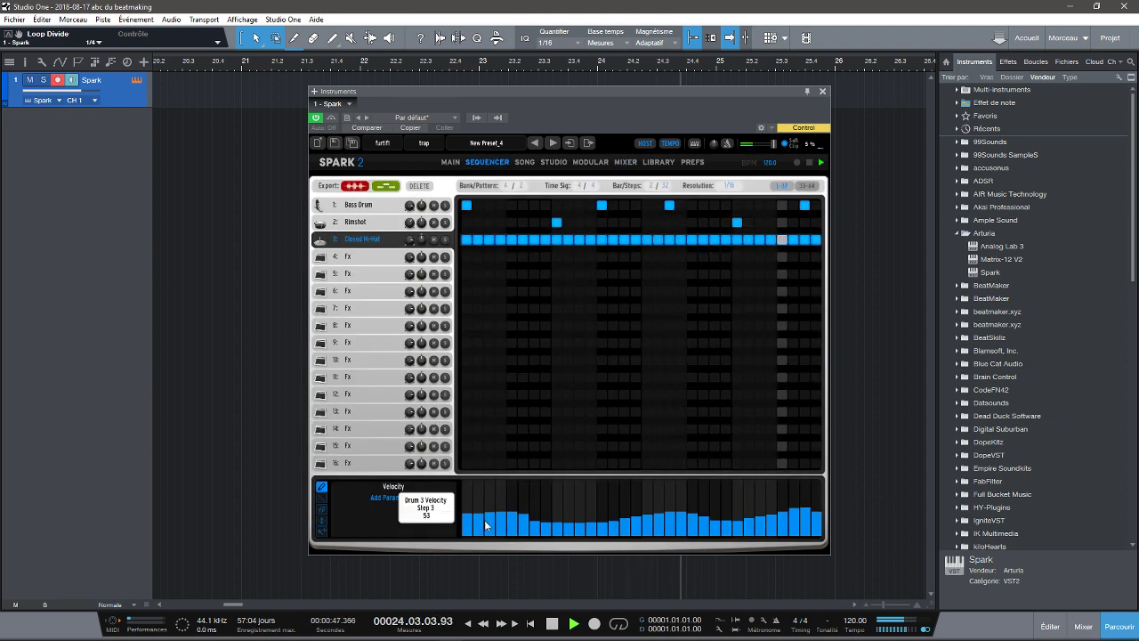
drag(471, 525, 826, 525)
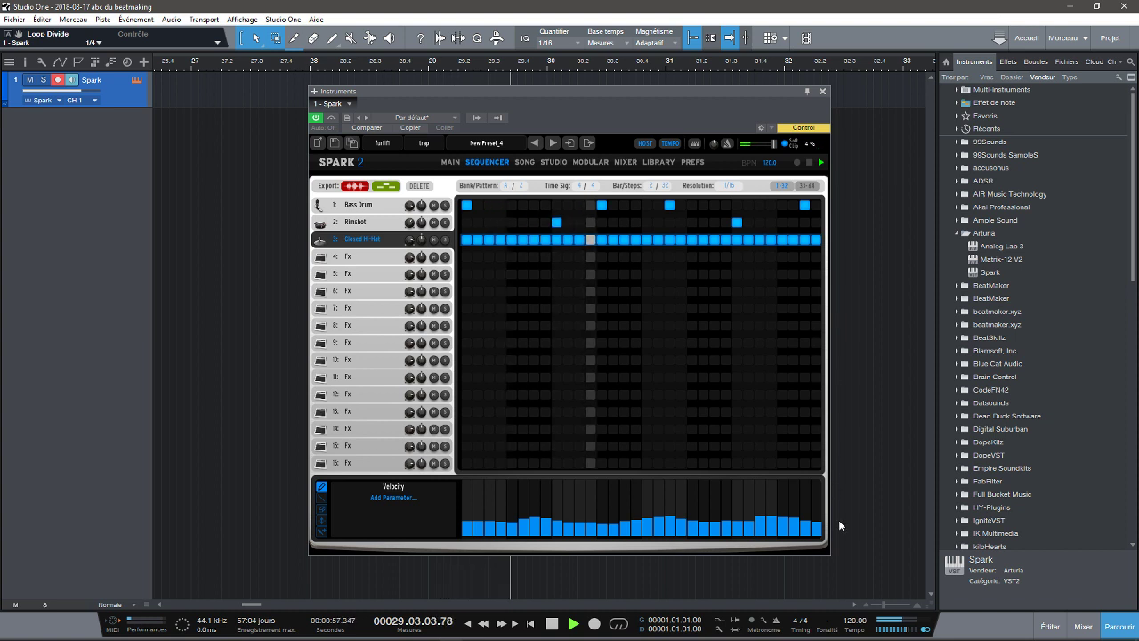
mouse_move(801, 514)
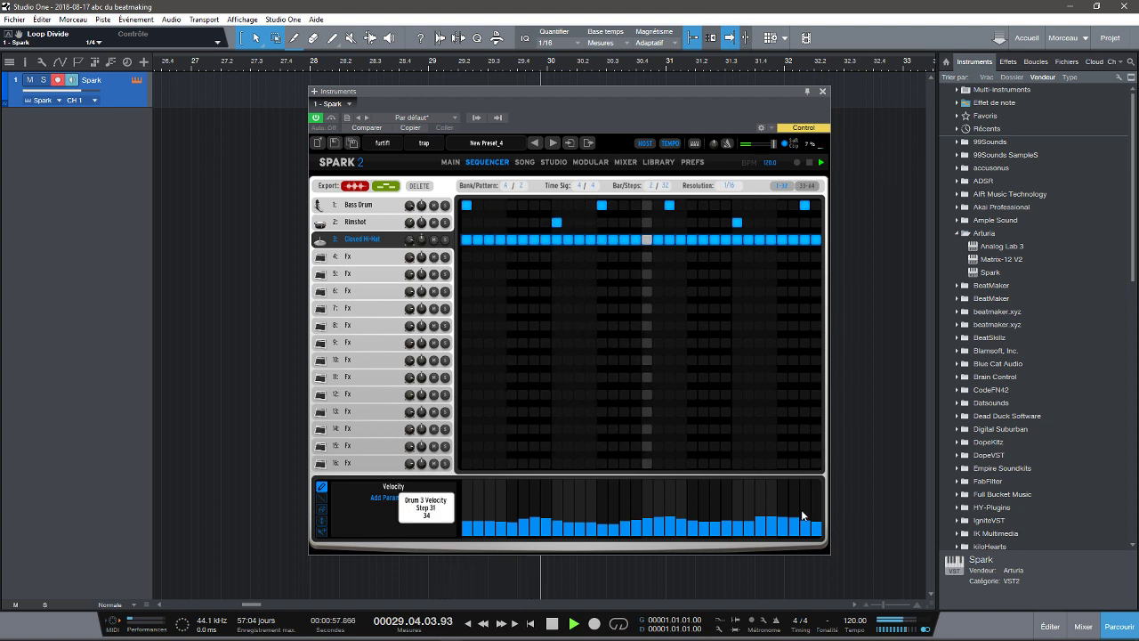
Step: Add the Repeat parameter to the Closed Hi-Hat and apply the lowest repeat on steps 5, 13, 21 and 29
click(396, 487)
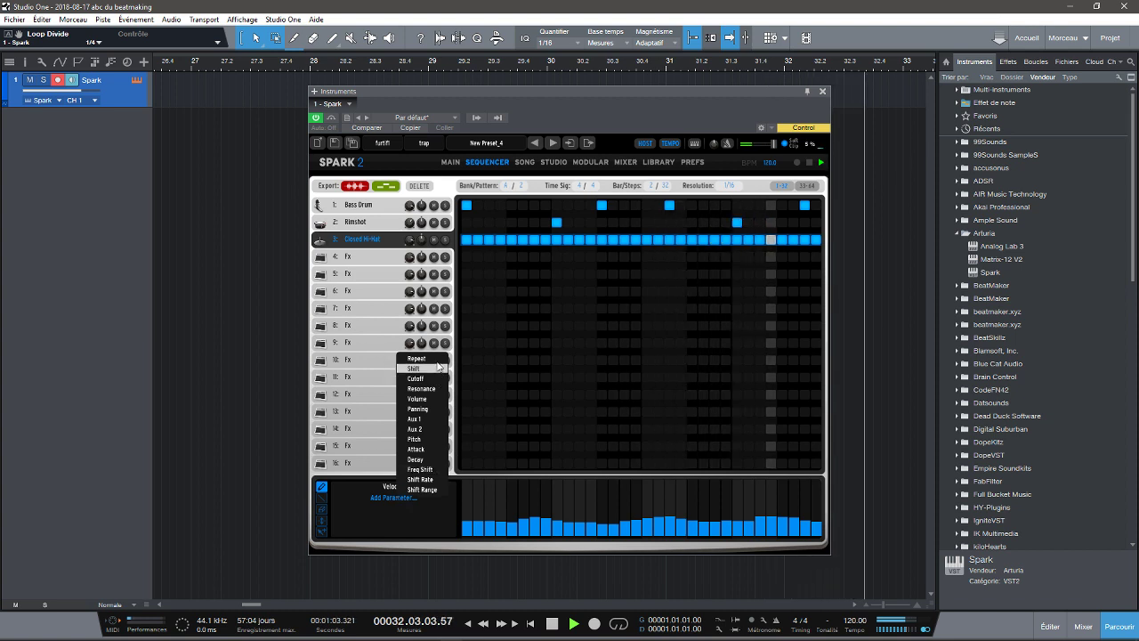
click(436, 360)
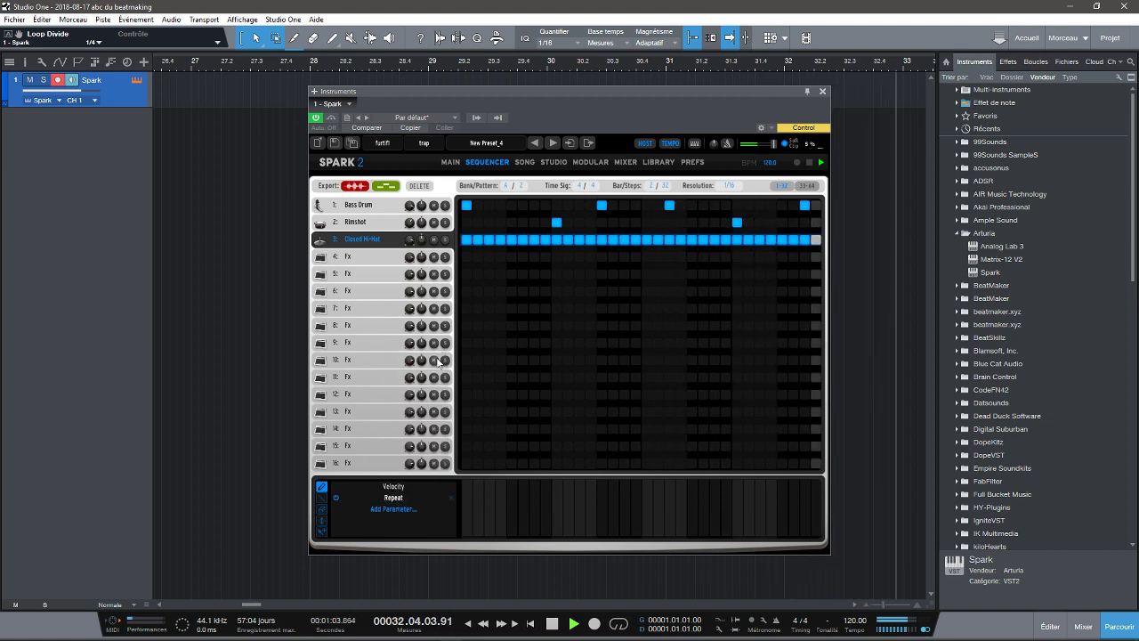
click(784, 528)
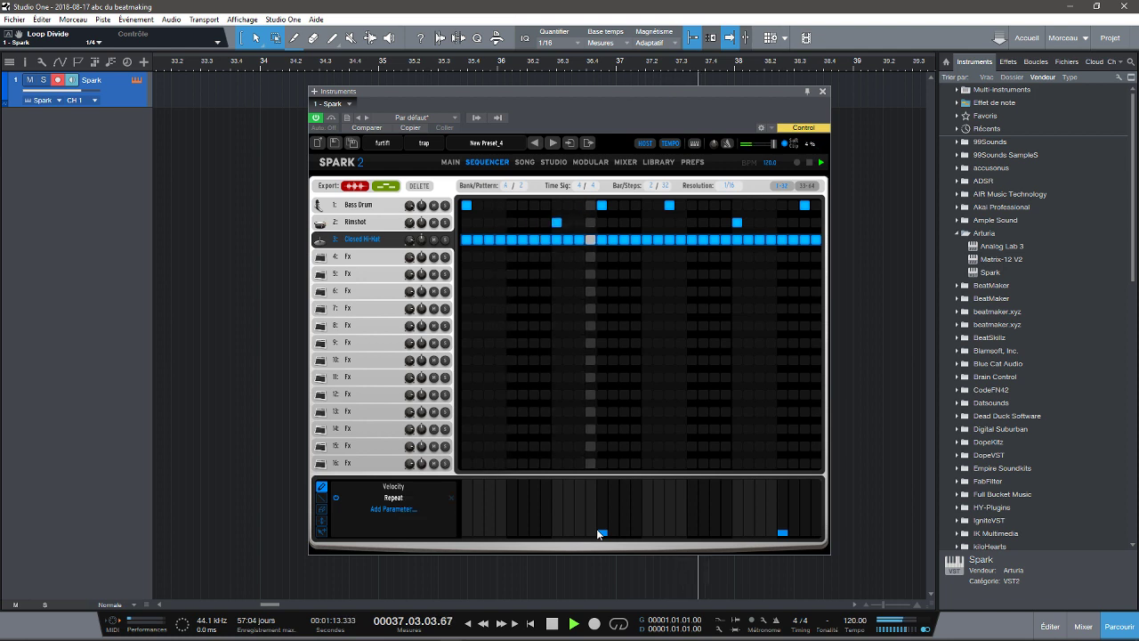
click(512, 532)
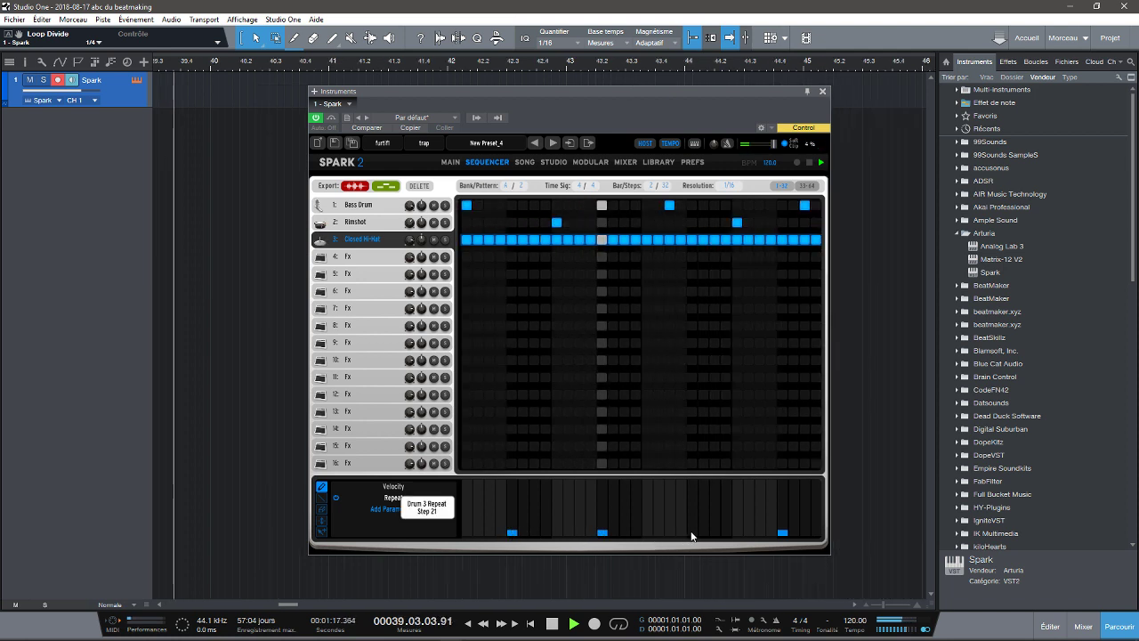
click(691, 532)
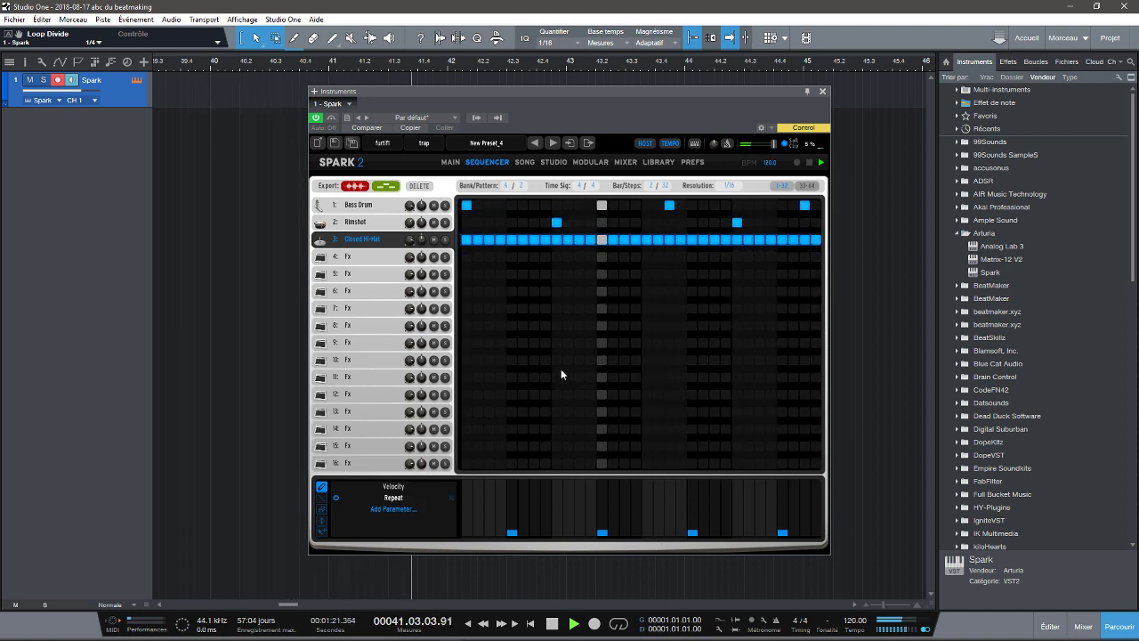
Step: Play pattern A1 for comparison with its sequence shown, and return to pattern A2 in the sequencer
click(450, 162)
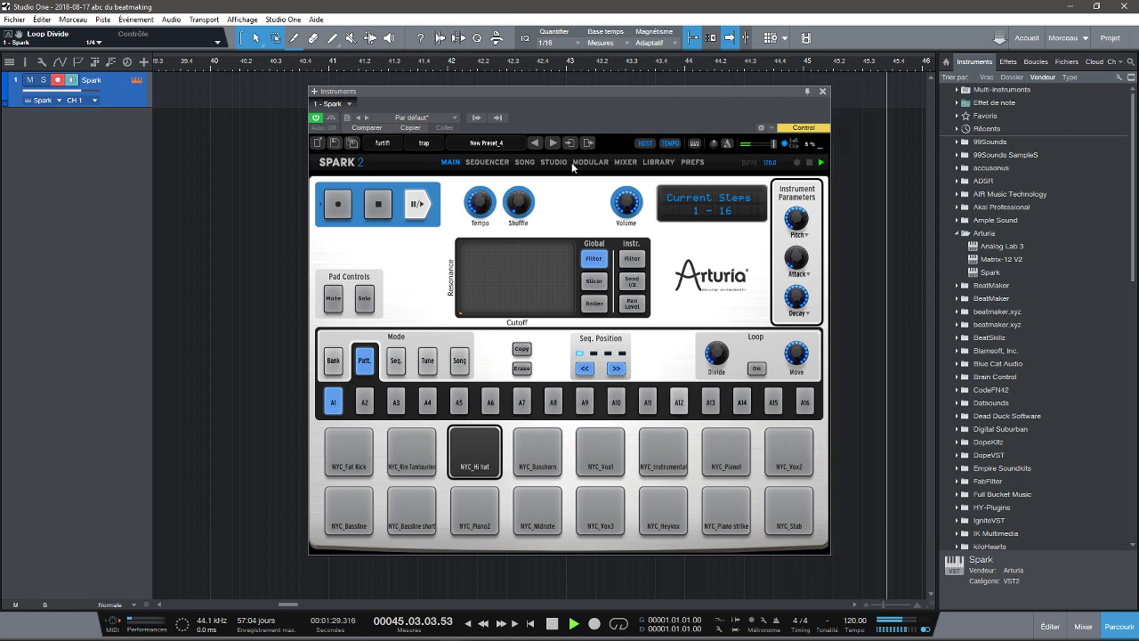
click(489, 164)
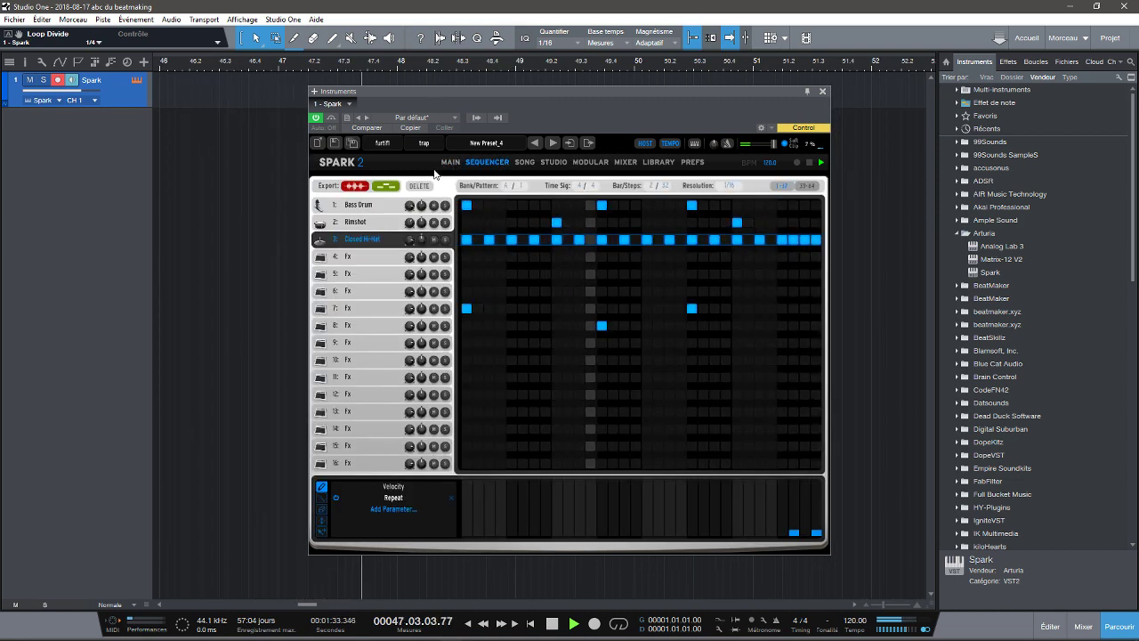
click(450, 163)
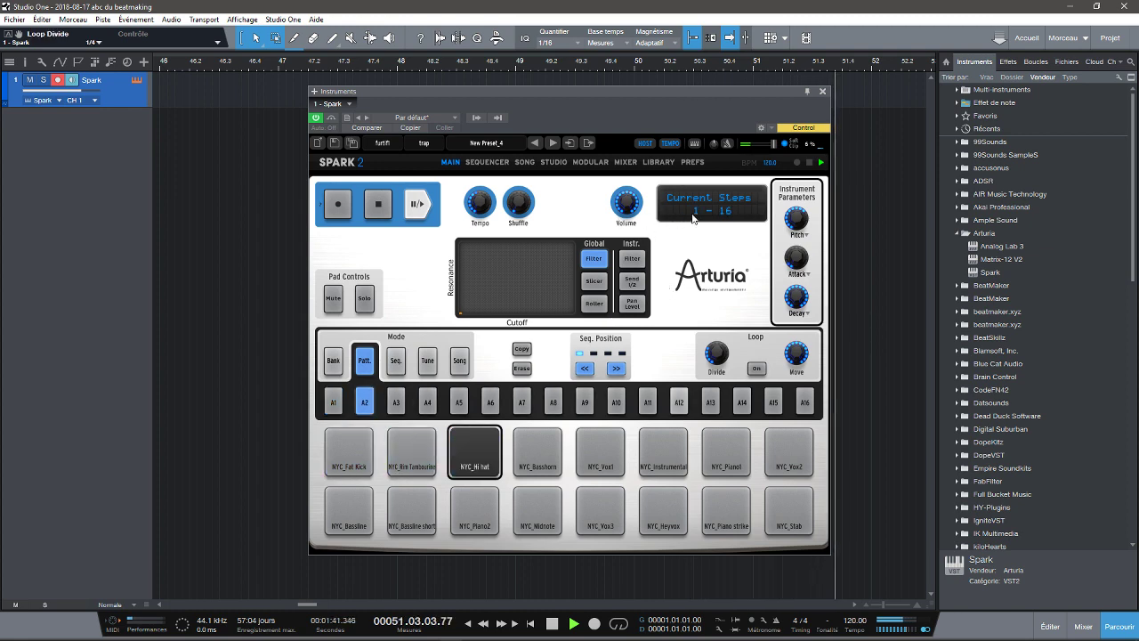
click(486, 162)
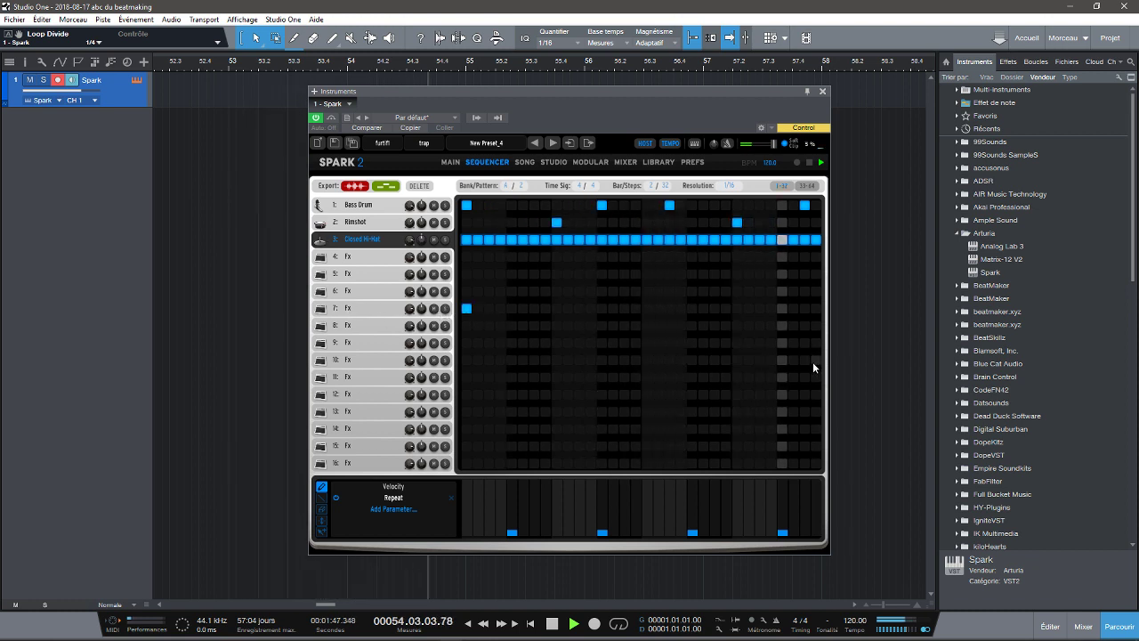
Step: Place Fx 7 hits on steps 1, 9 and 10 of pattern A2
click(556, 309)
click(601, 309)
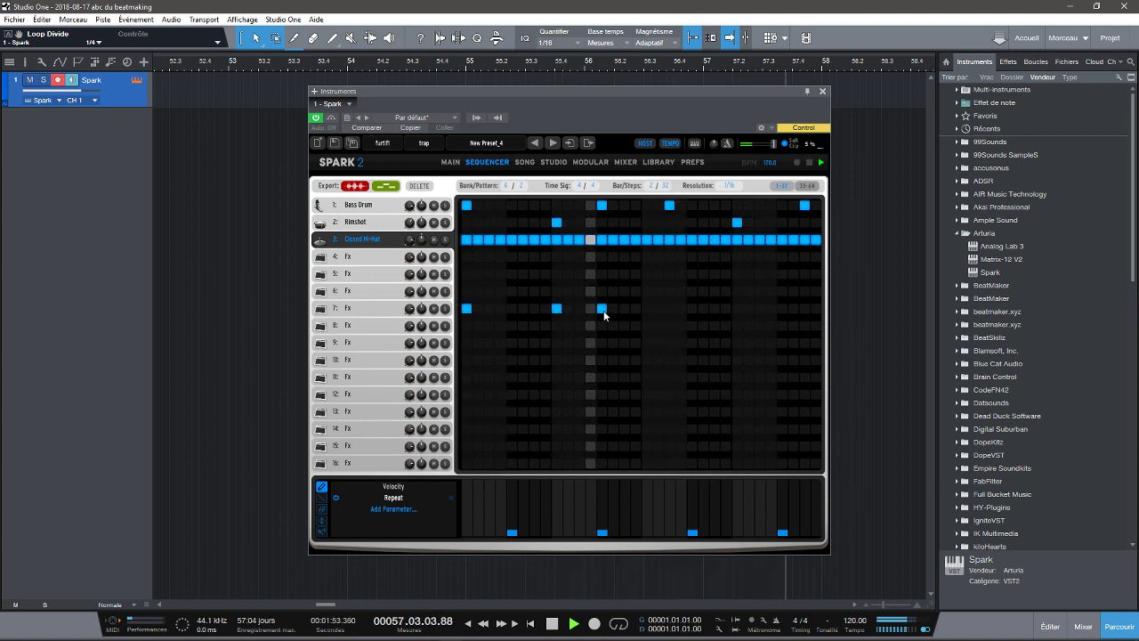
click(603, 309)
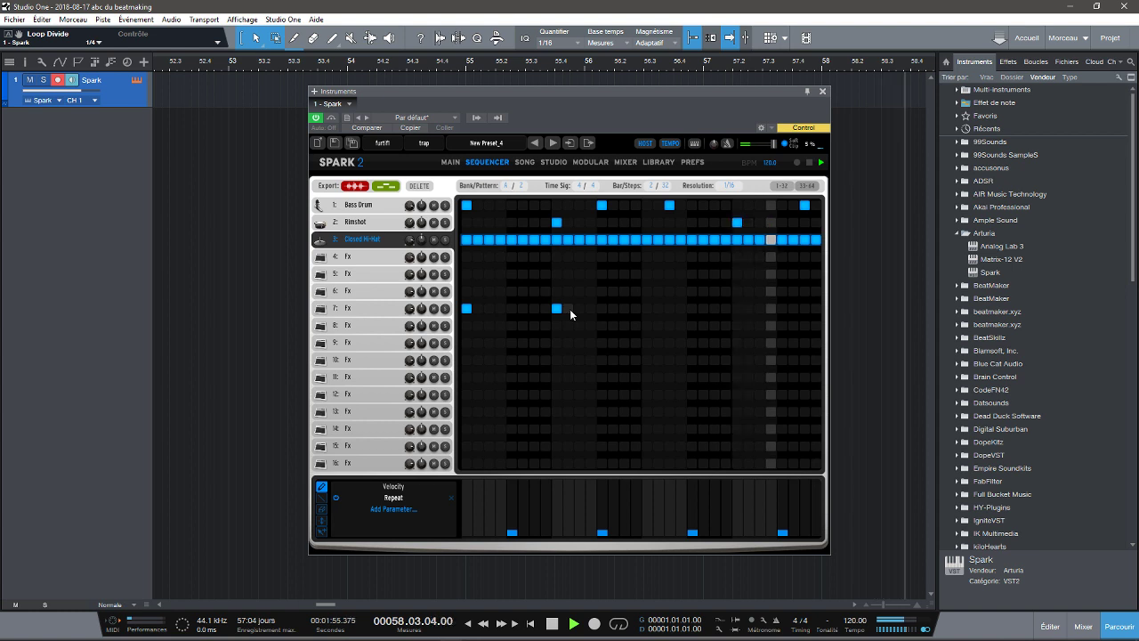
click(569, 311)
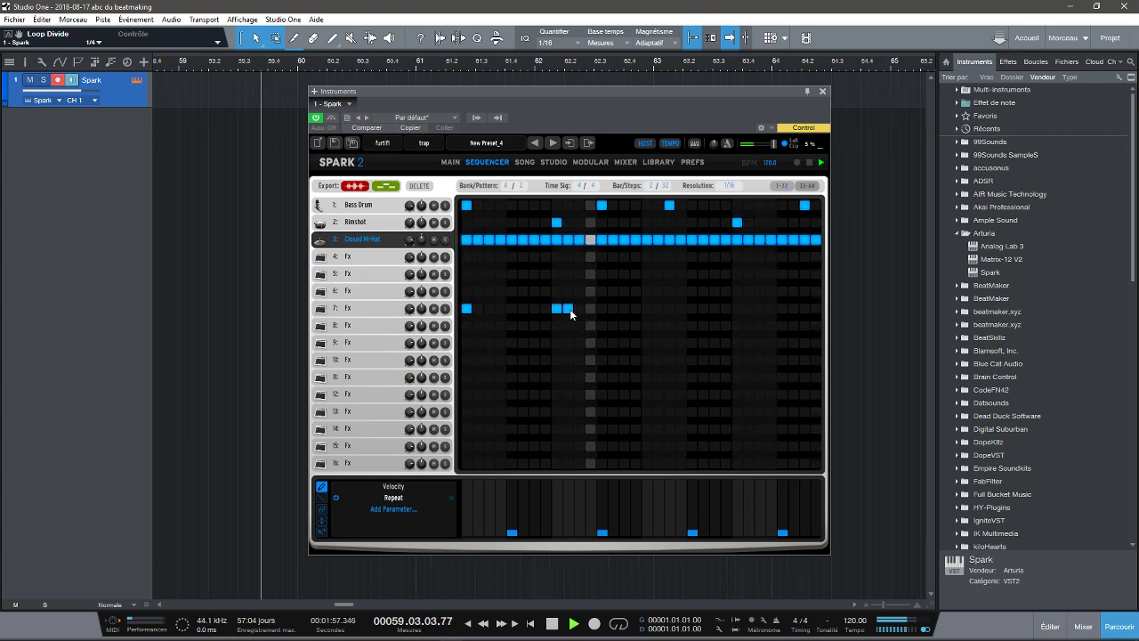
Step: Move the Fx 7 hit from step 10 to step 11 and add an Fx 8 hit on step 17
click(570, 309)
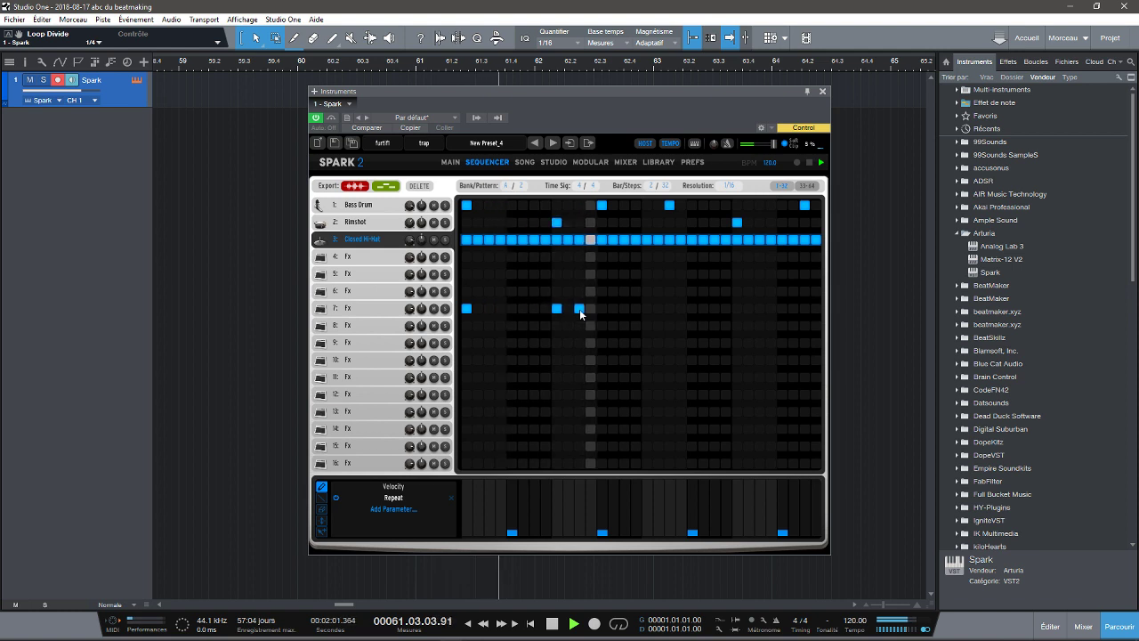
click(645, 327)
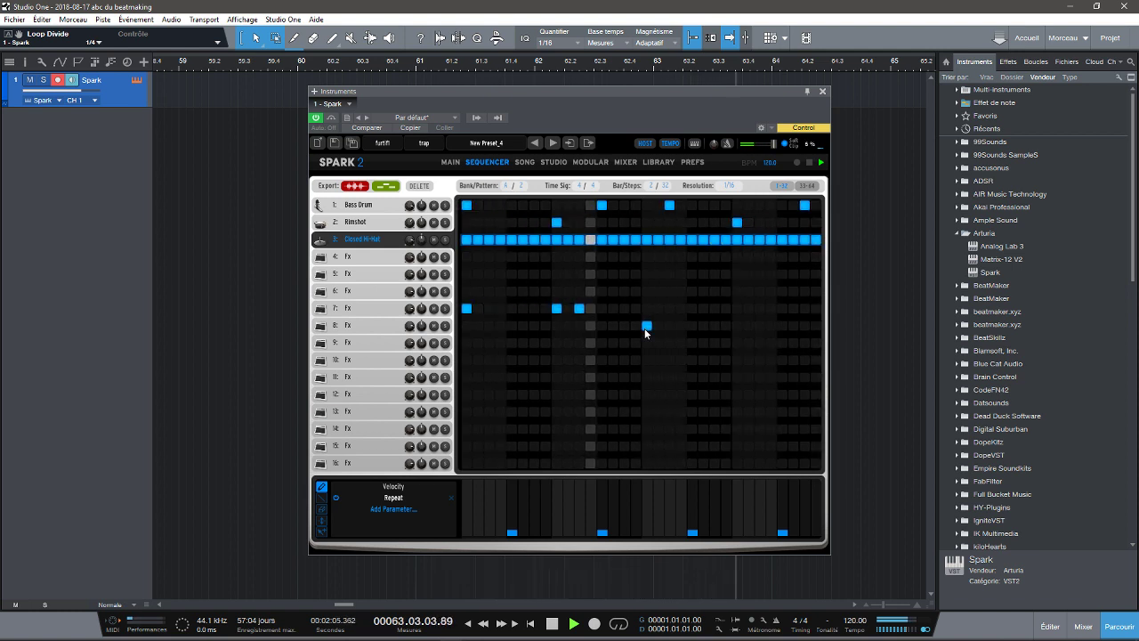
Step: Try Fx 7, Fx 9 and Fx 10 hits on various steps from 25 to 30, clearing each of them
click(736, 308)
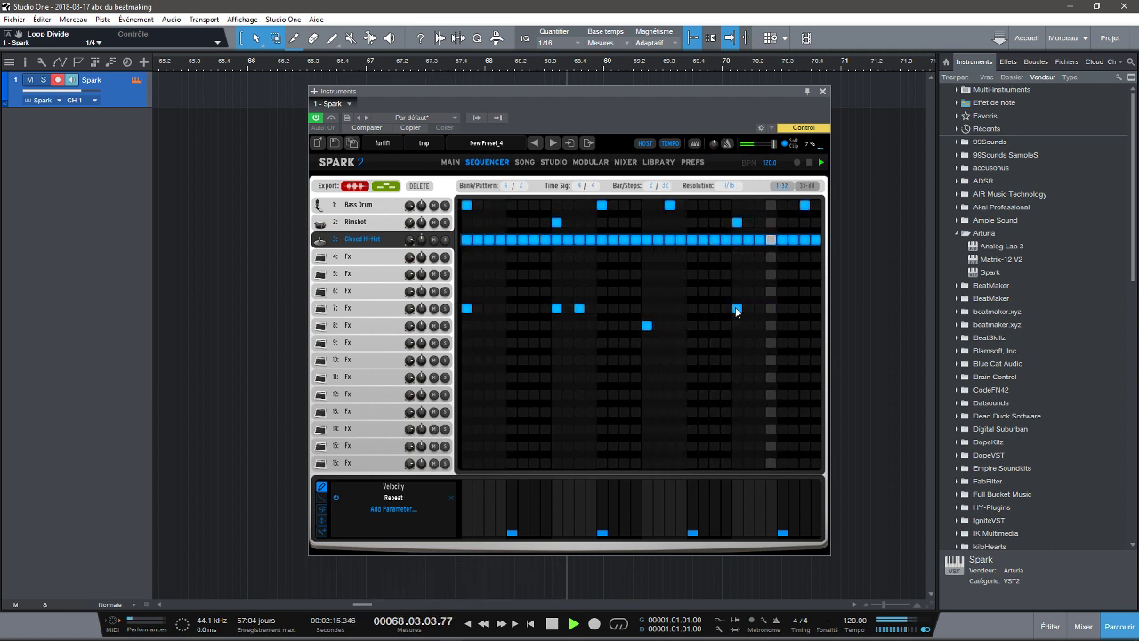
click(737, 308)
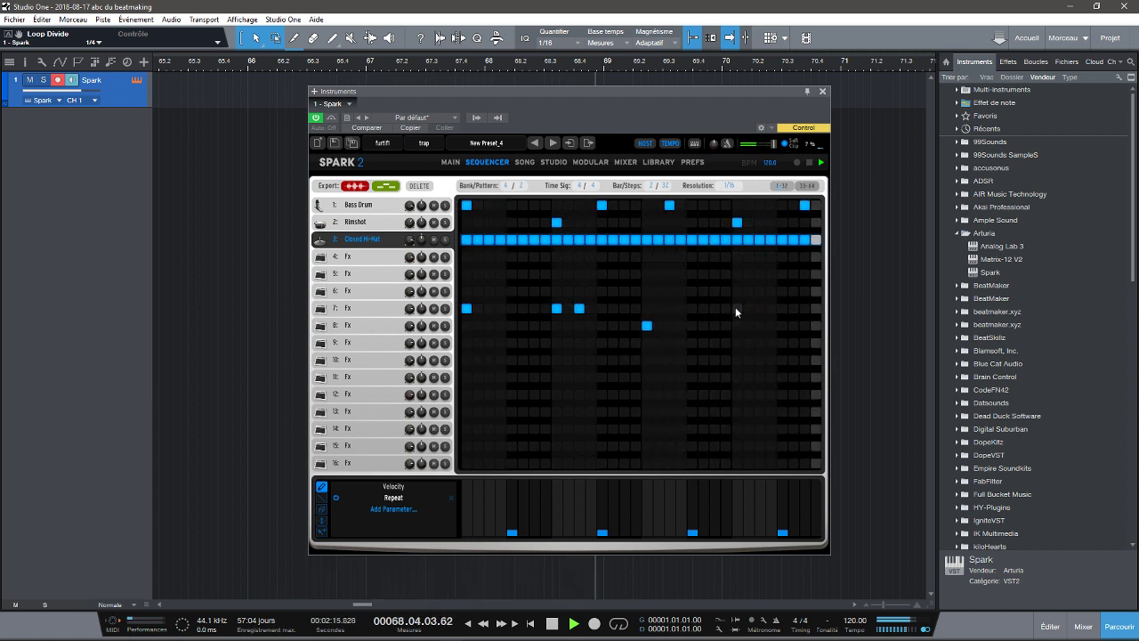
click(780, 343)
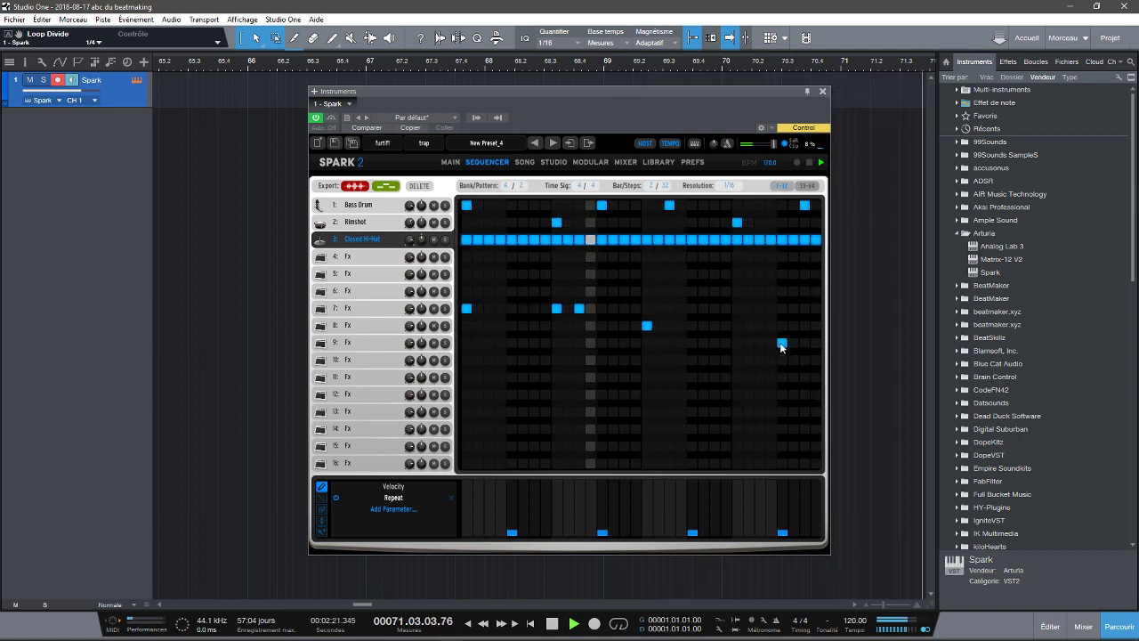
click(781, 343)
click(737, 344)
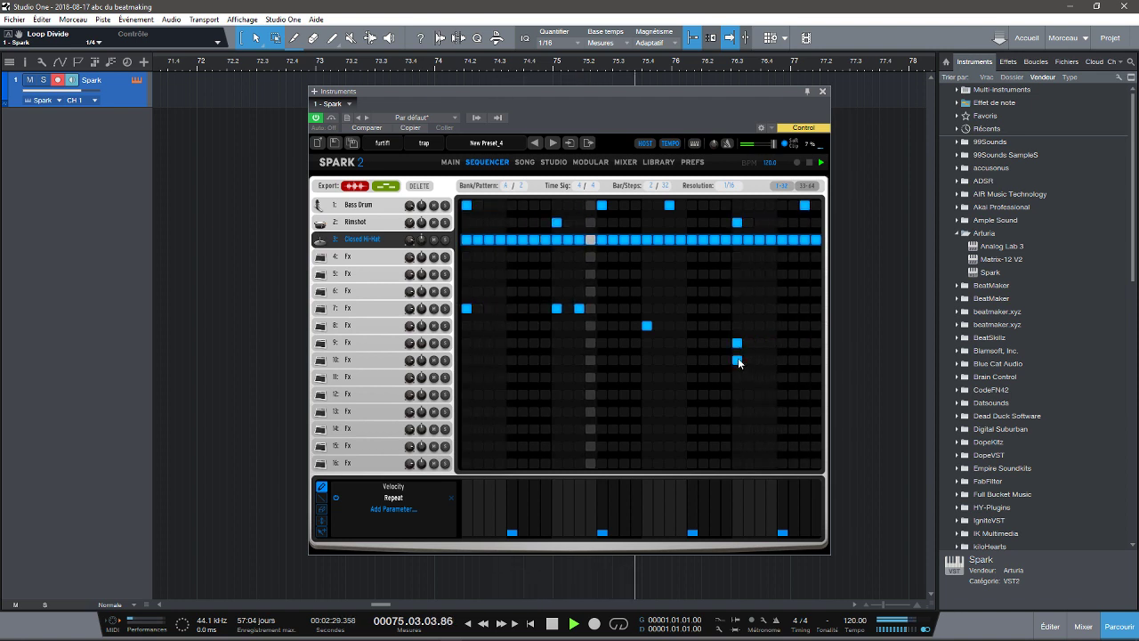
click(737, 343)
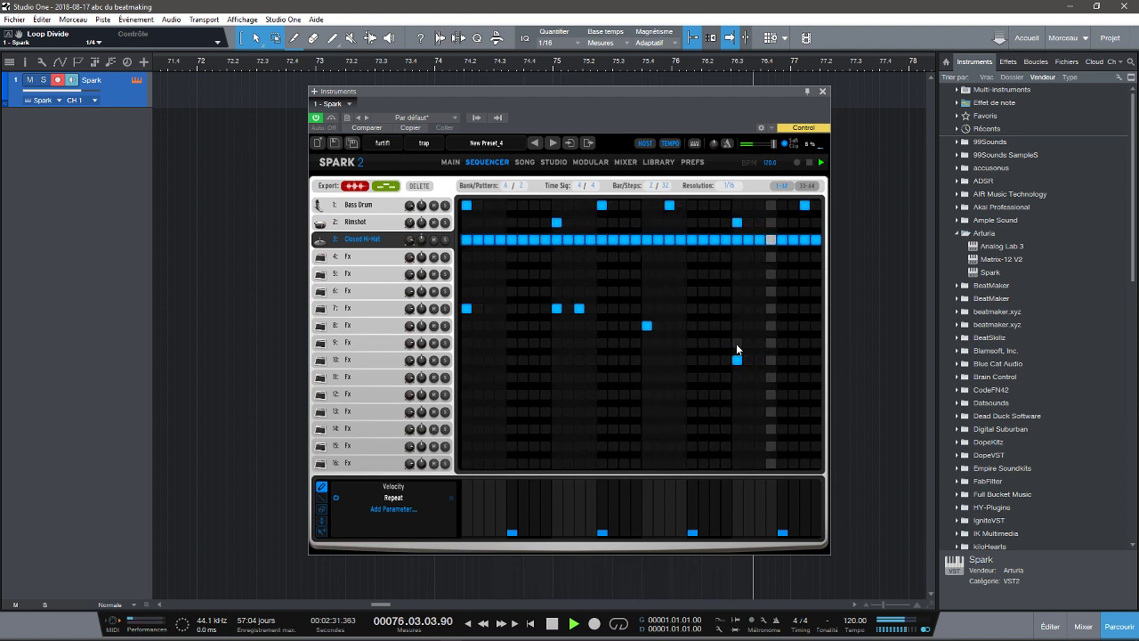
click(782, 361)
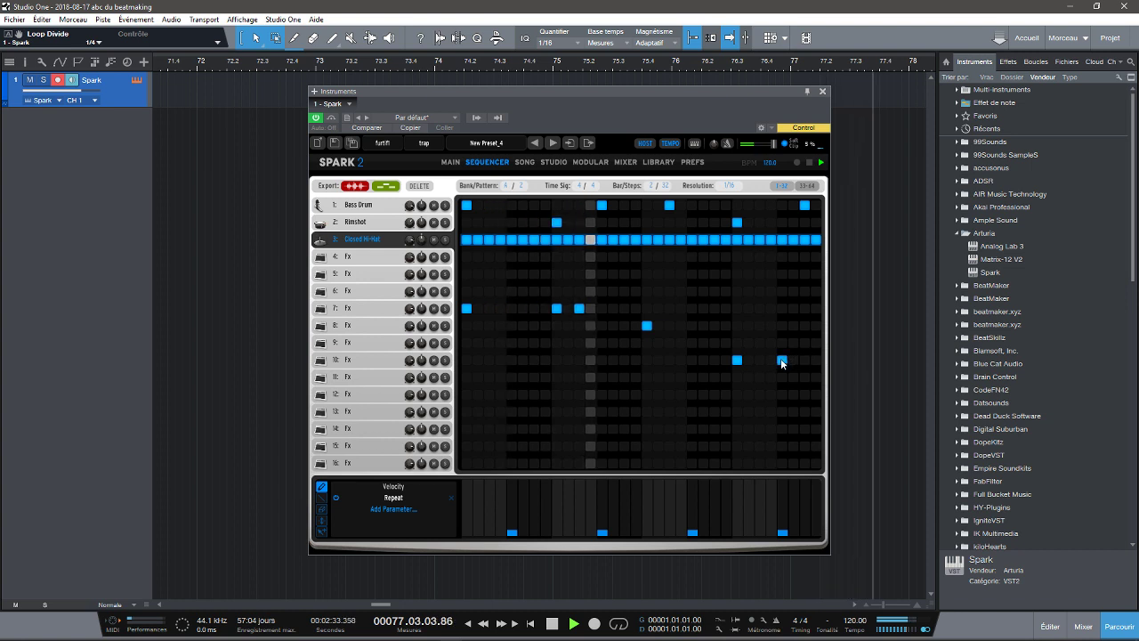
click(793, 361)
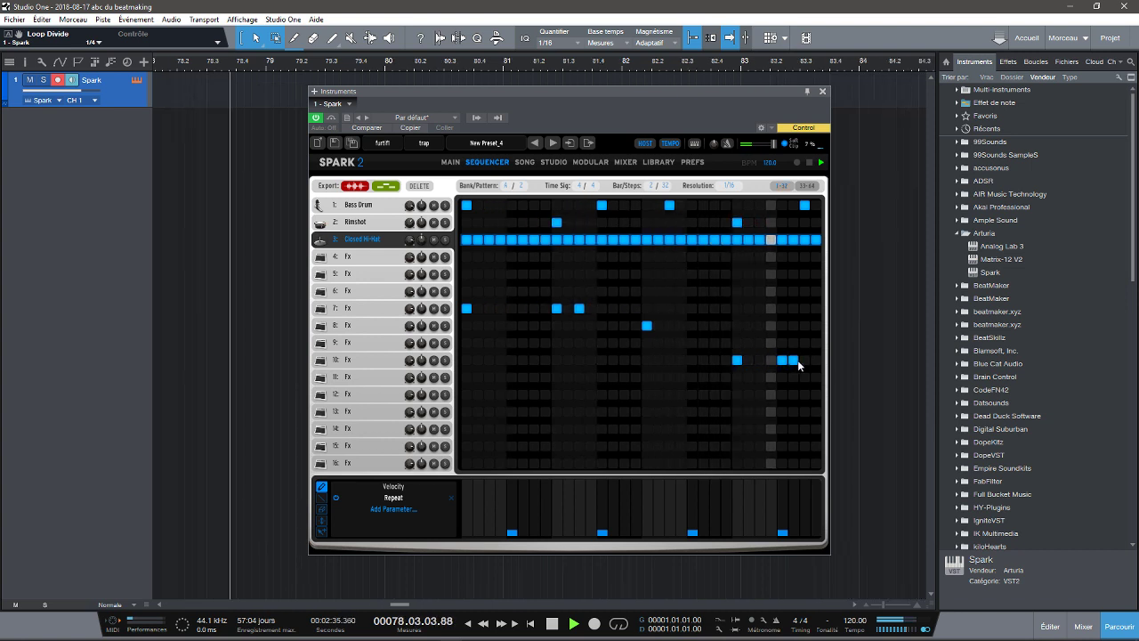
click(793, 363)
click(781, 360)
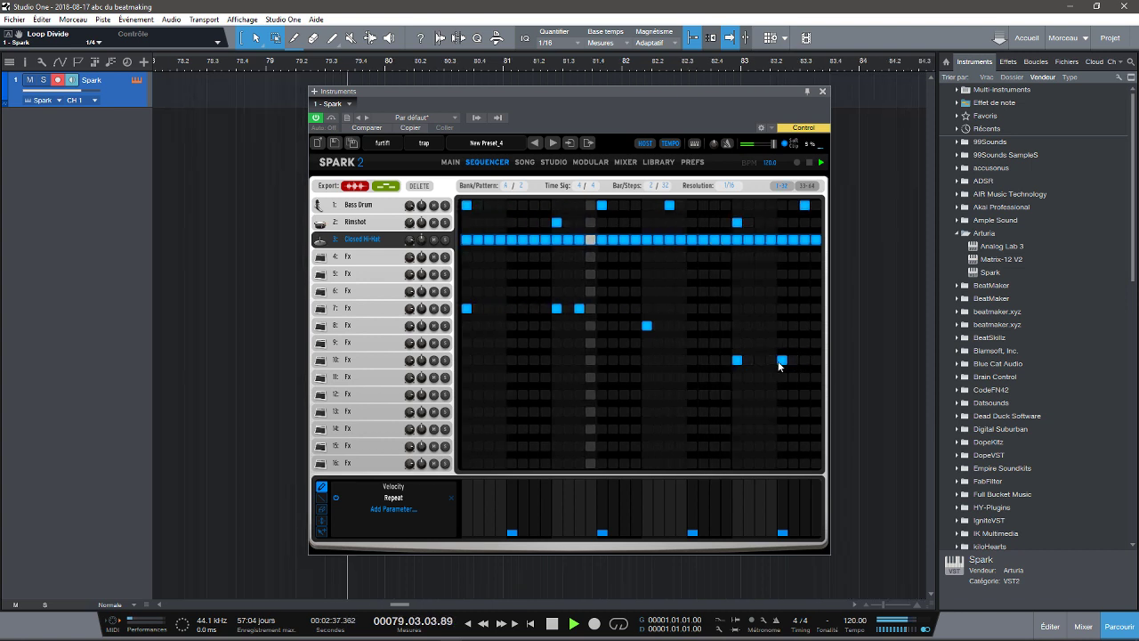
click(737, 361)
Step: Place Fx 11 hits on steps 25 and 29 of pattern A2
click(738, 377)
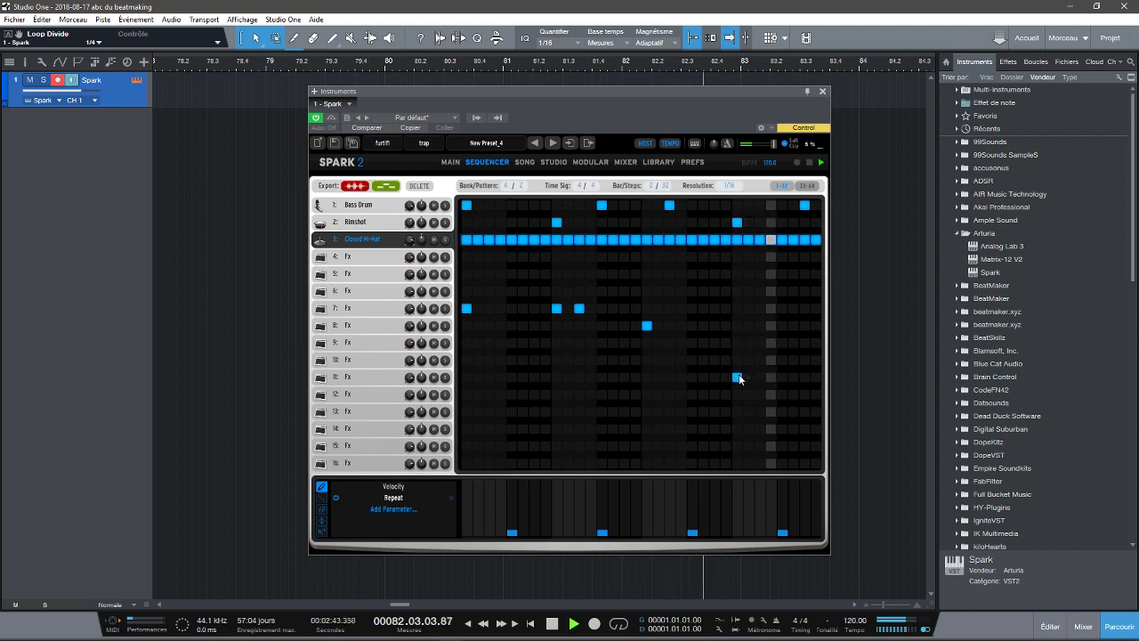
click(782, 377)
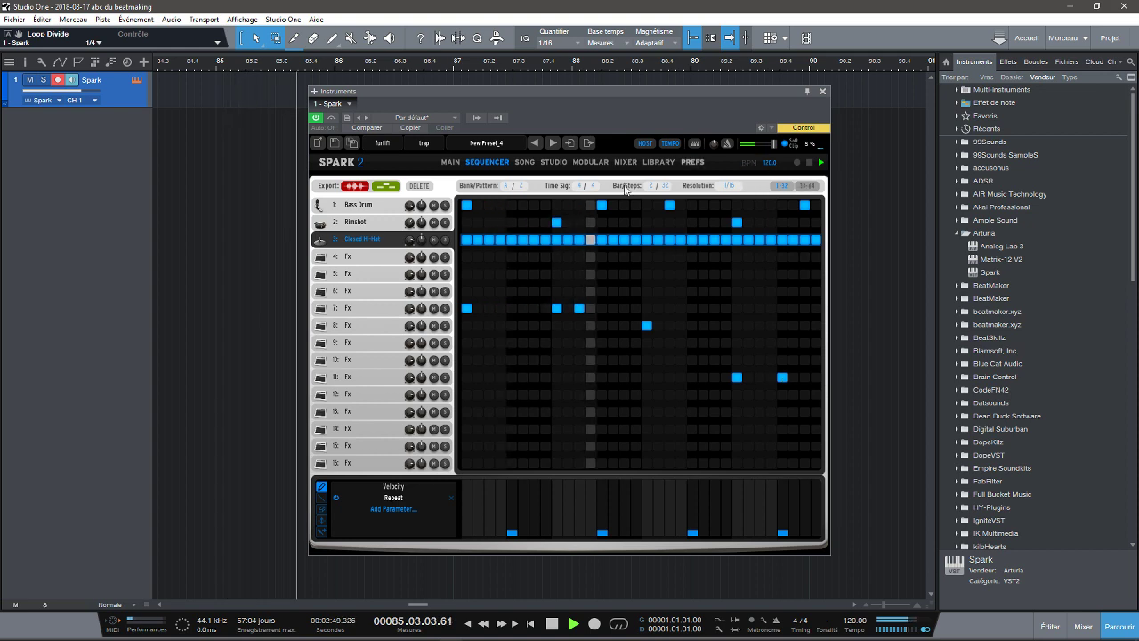
Step: Listen to pattern A1 followed by pattern A2 to compare them, and stop the playback
click(452, 162)
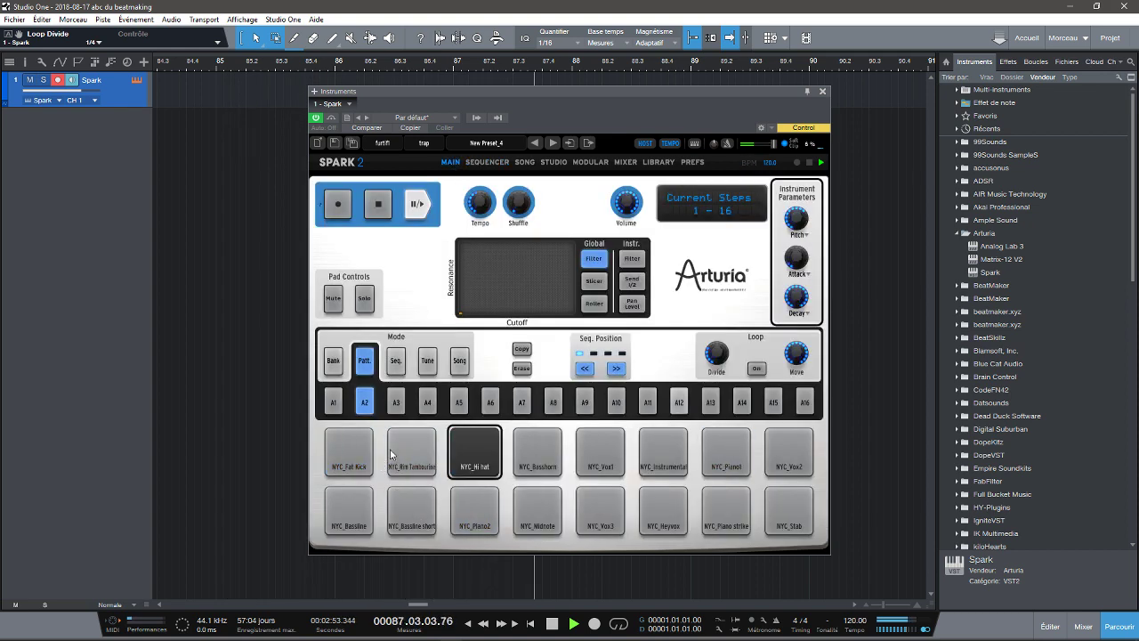
click(338, 410)
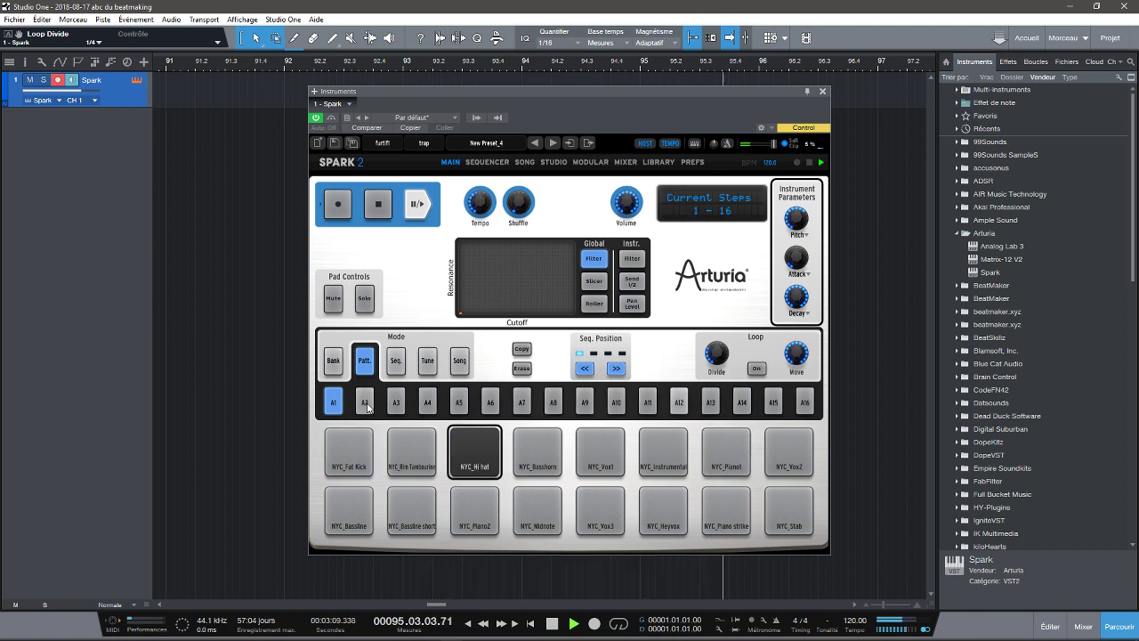
click(368, 406)
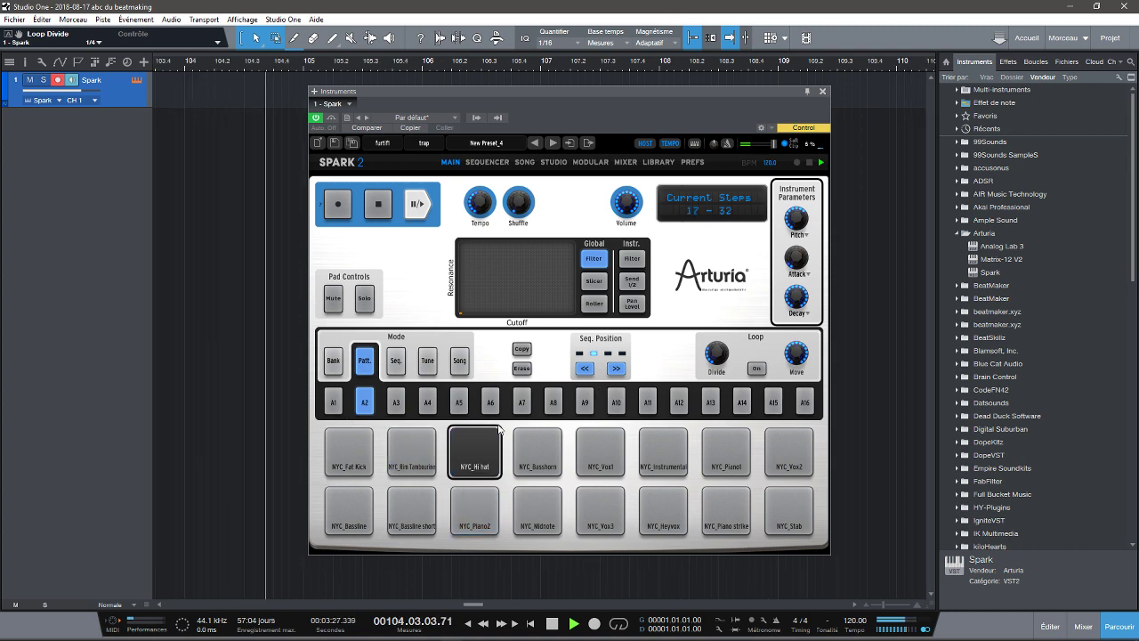
key(space)
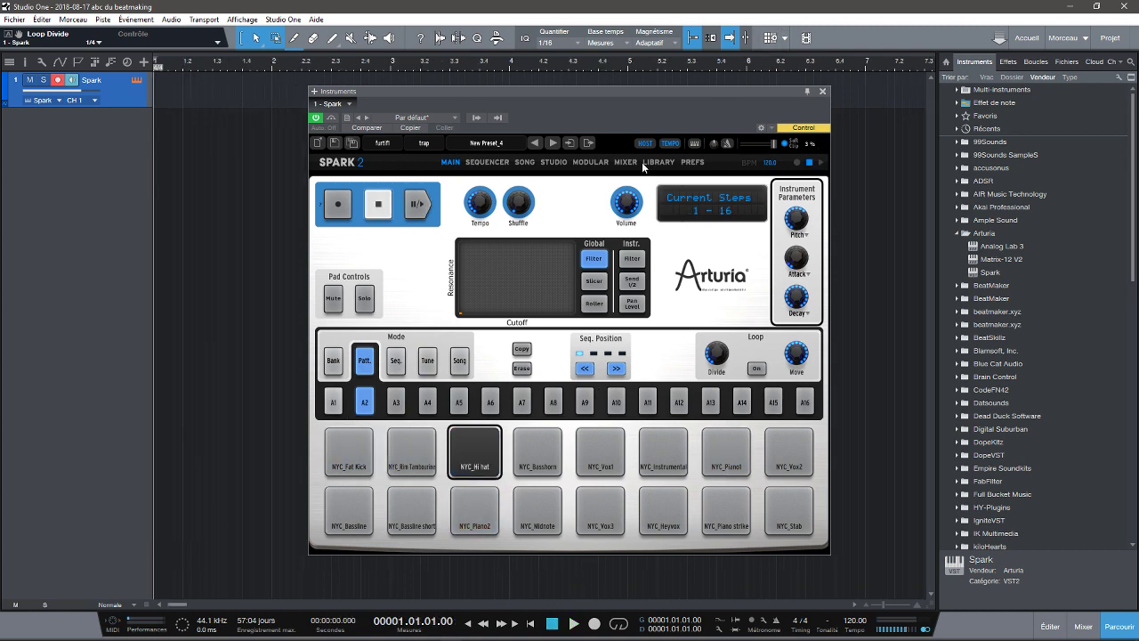
Step: Build the first song chain with the patterns A1, A2, A1, A2 and A2
click(491, 162)
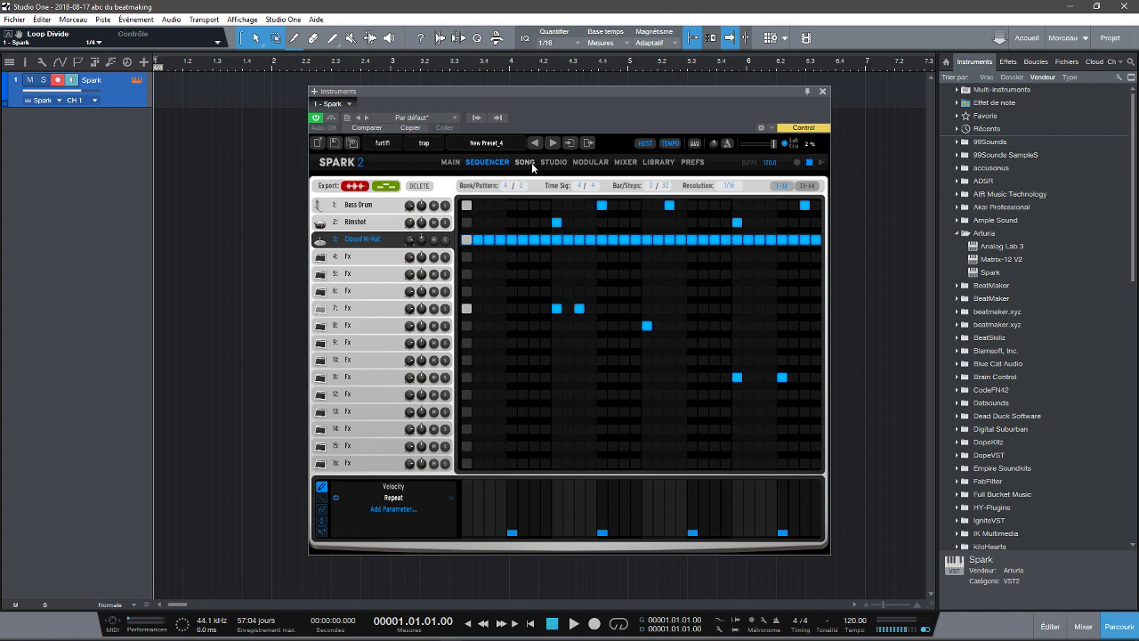
click(523, 163)
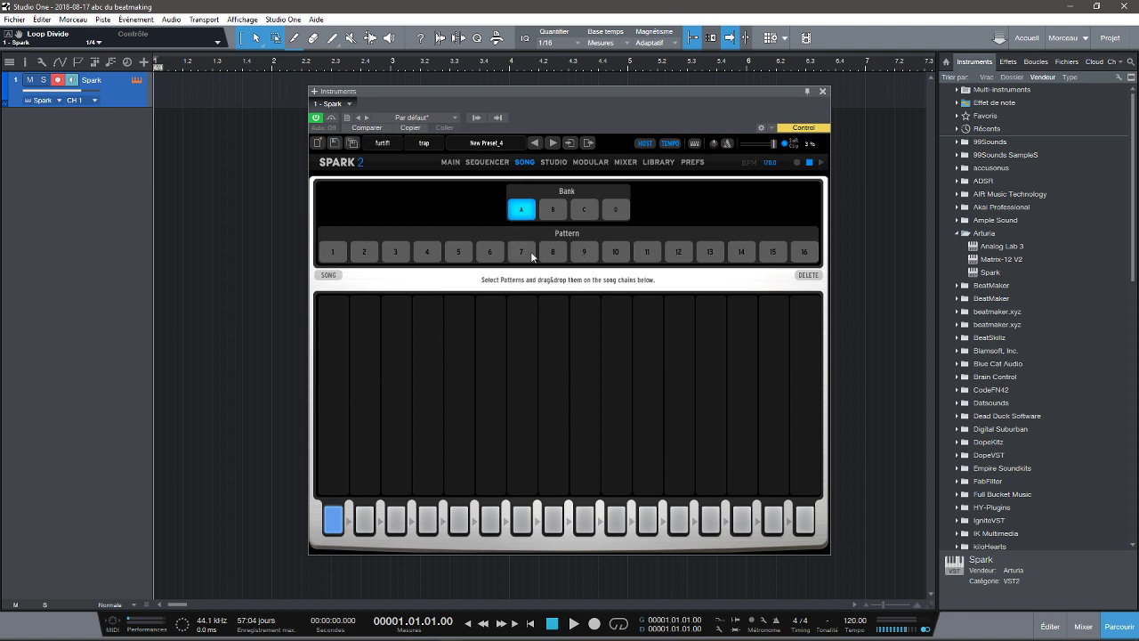
click(336, 252)
drag(334, 253, 330, 296)
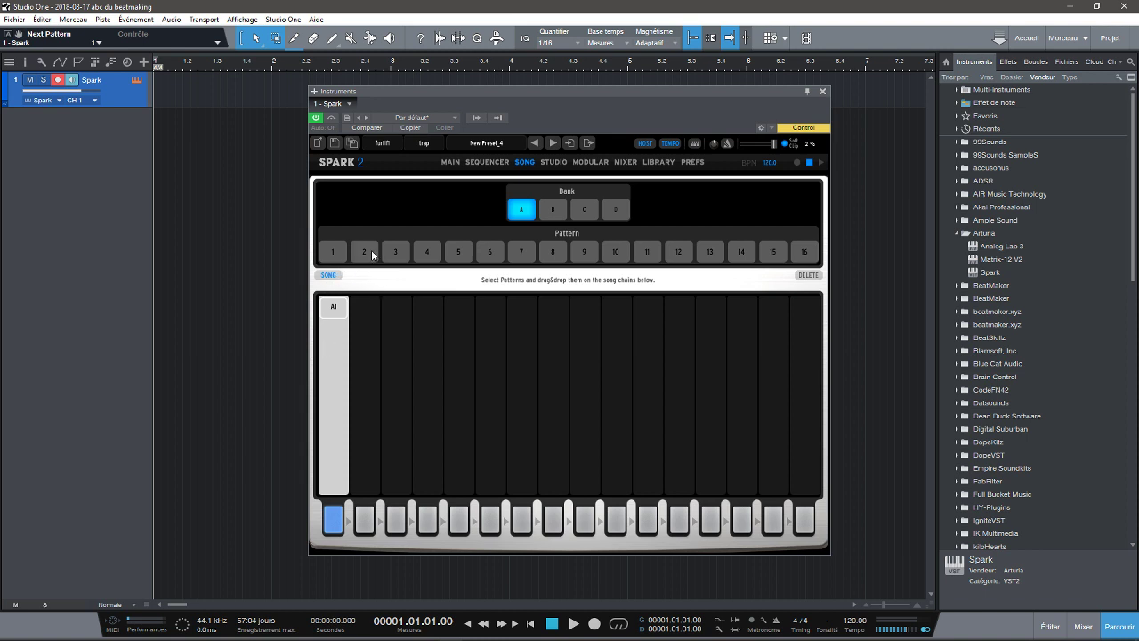
drag(366, 252, 346, 343)
click(343, 253)
drag(342, 258, 347, 356)
click(363, 253)
drag(362, 254, 338, 381)
drag(363, 258, 332, 401)
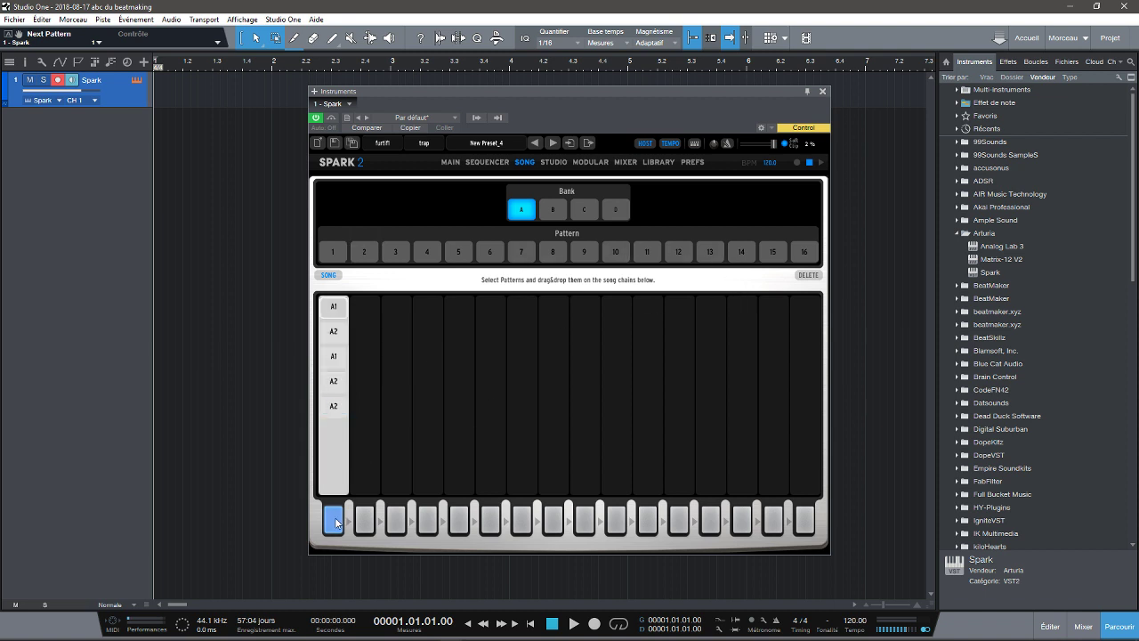
Step: Play the song chain and slightly lower the Bass Drum level in the mixer
click(820, 164)
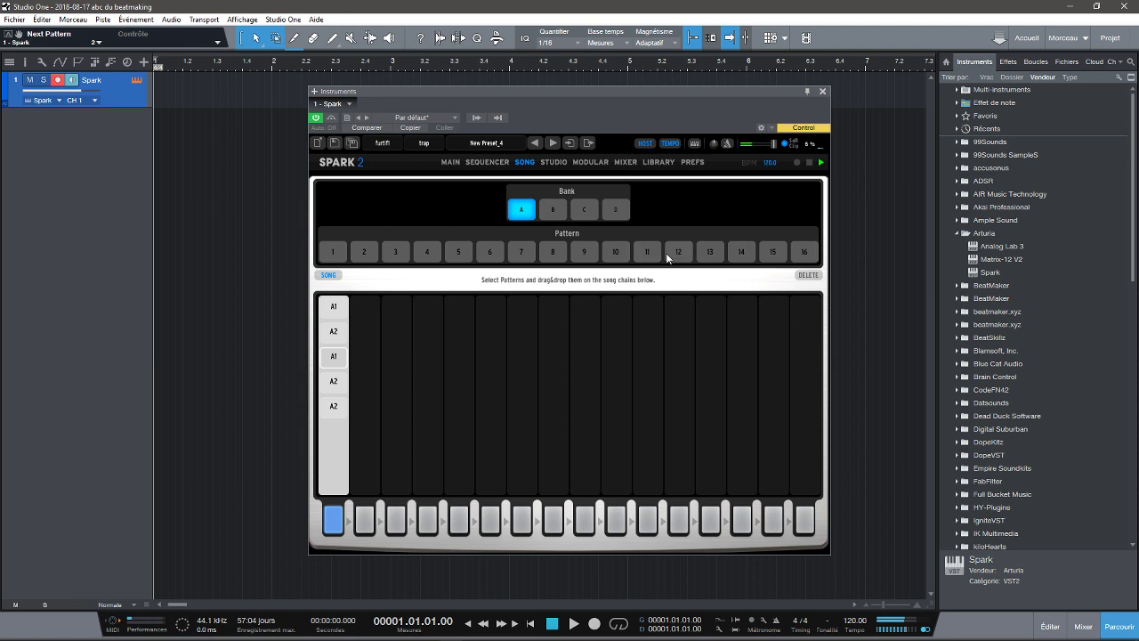
click(625, 162)
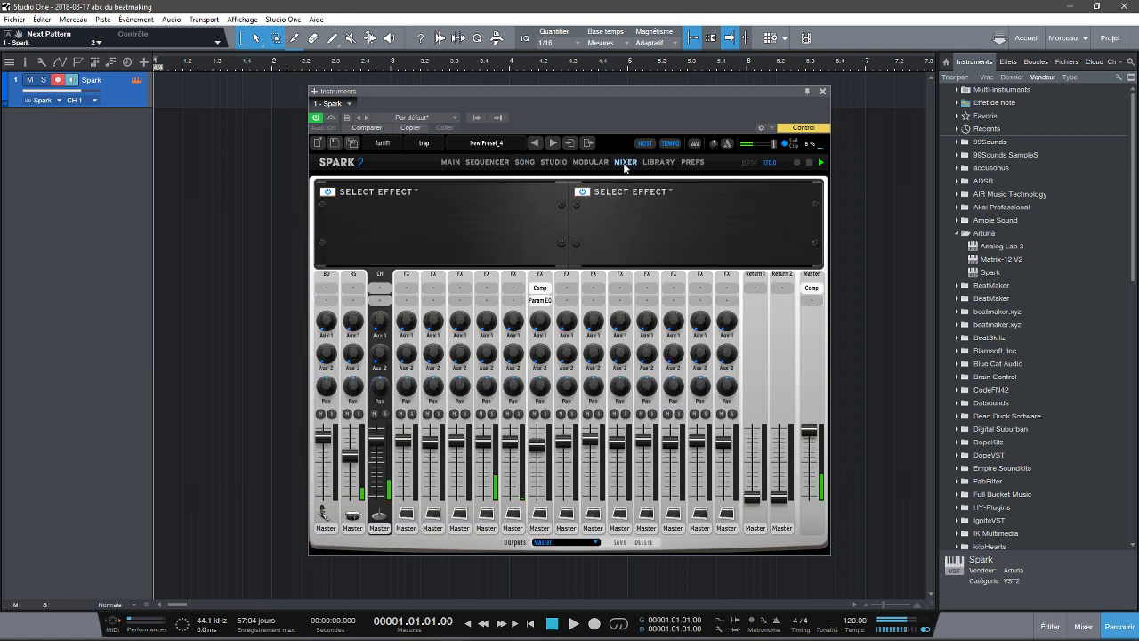
key(space)
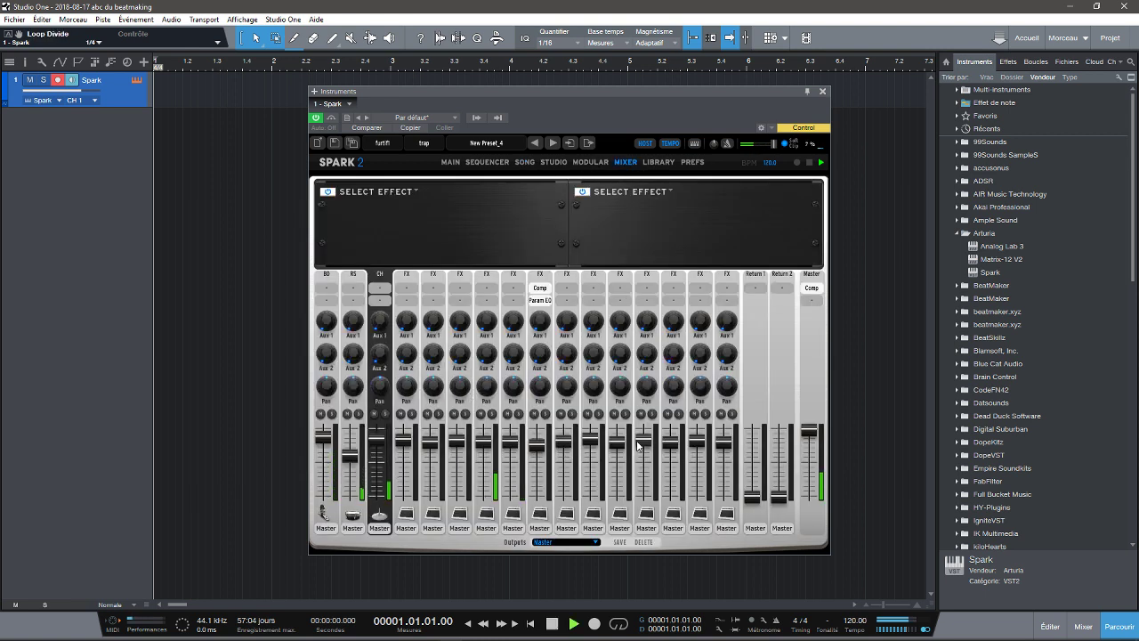
key(space)
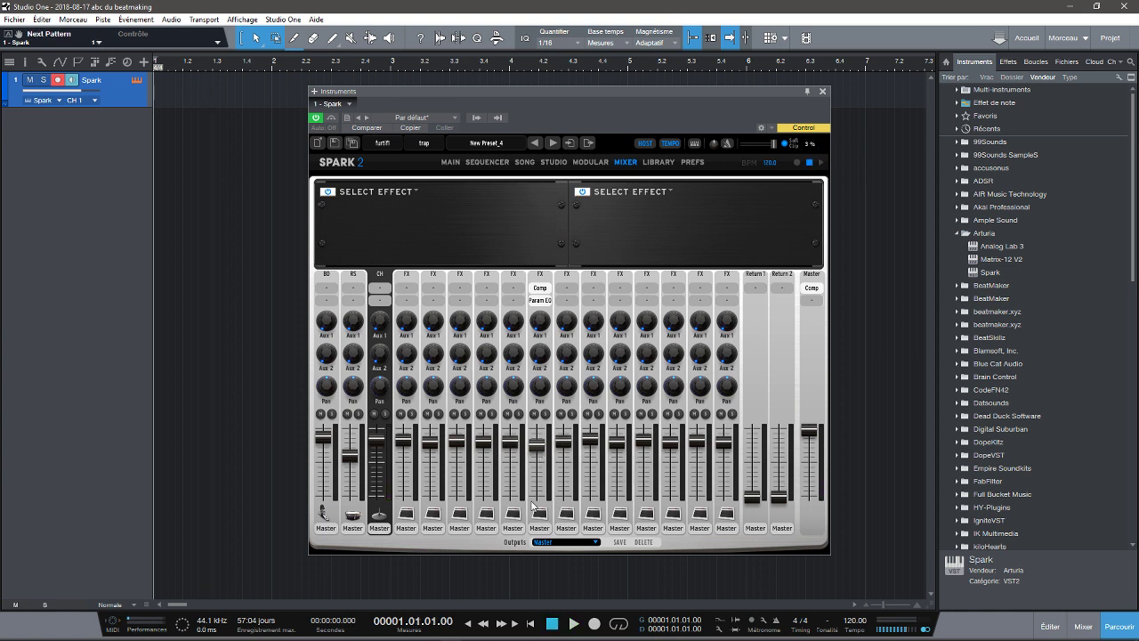
key(space)
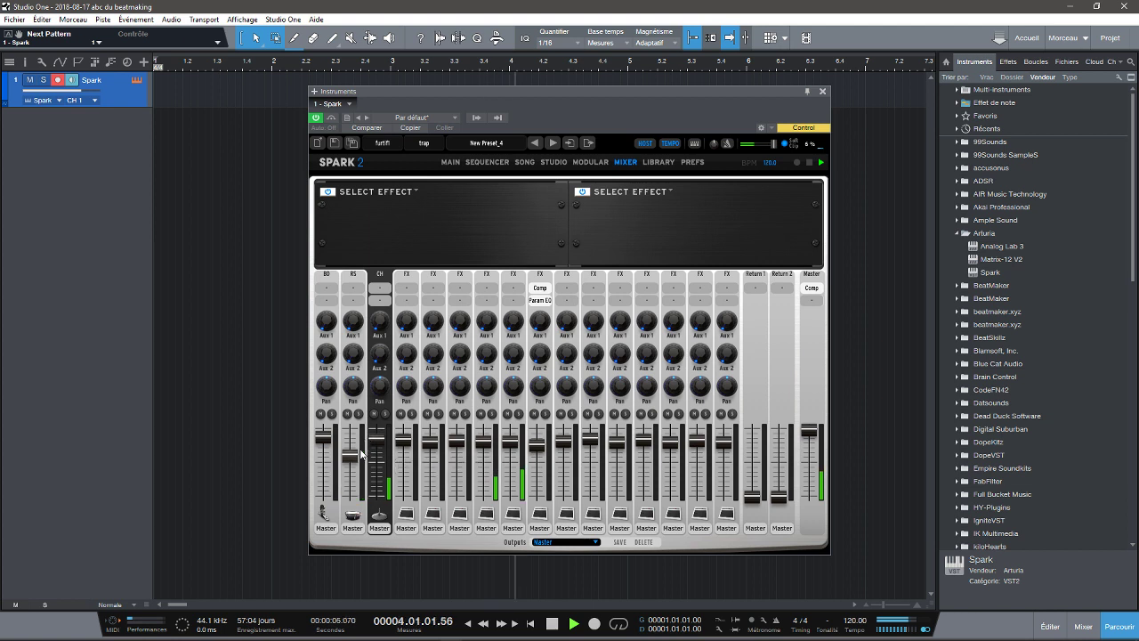
drag(332, 445, 332, 447)
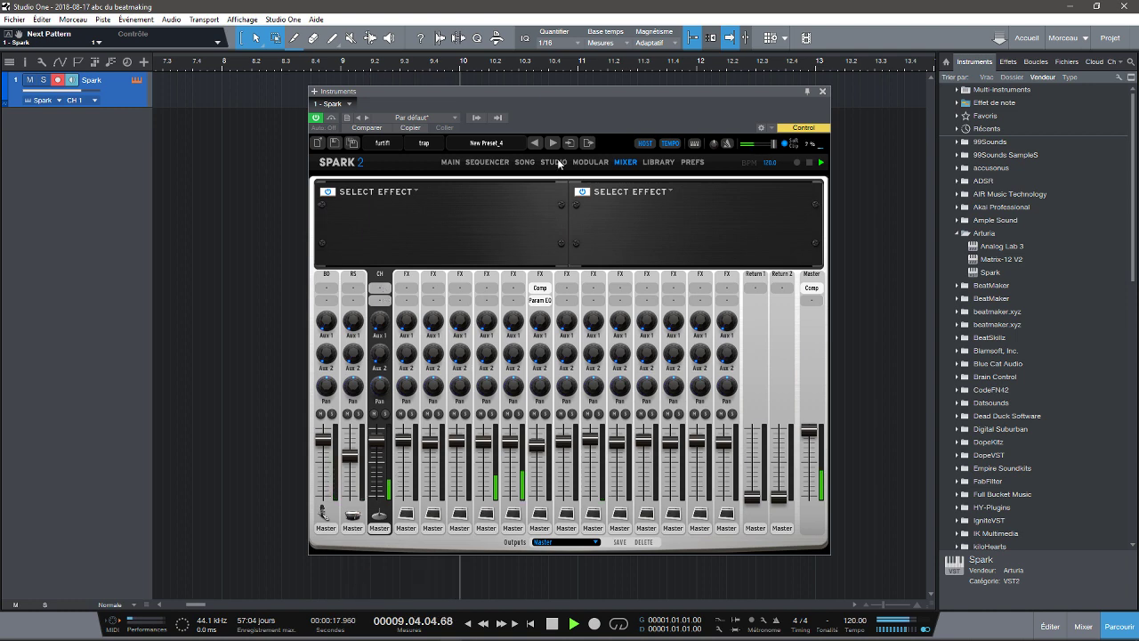
key(space)
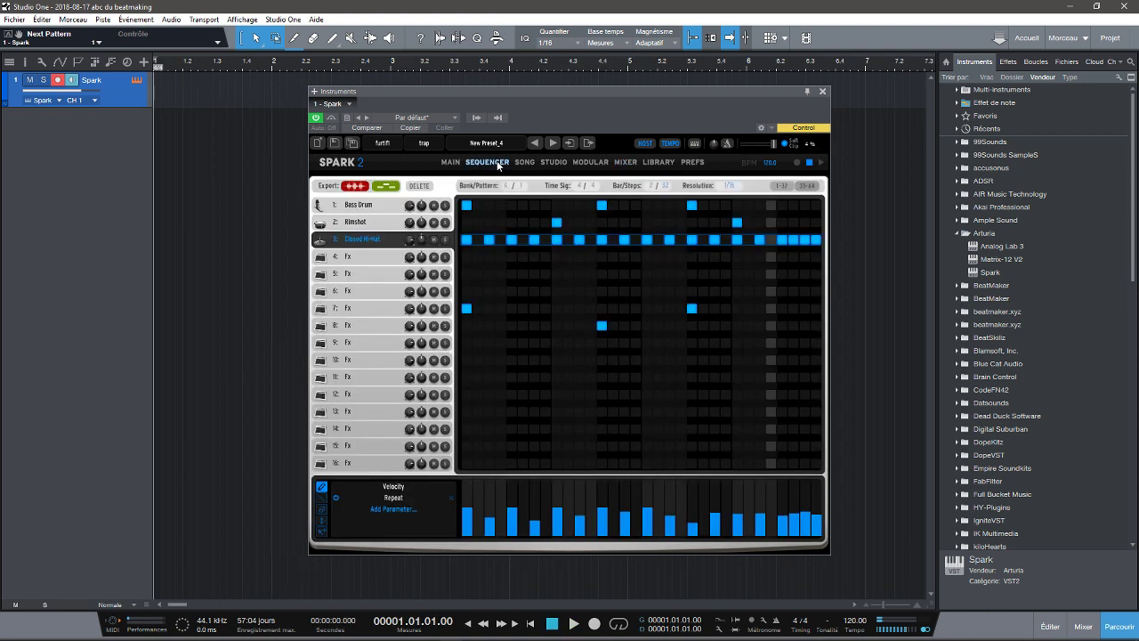
Step: Add the Panning parameter to the Closed Hi-Hat in pattern A1
click(497, 163)
click(398, 510)
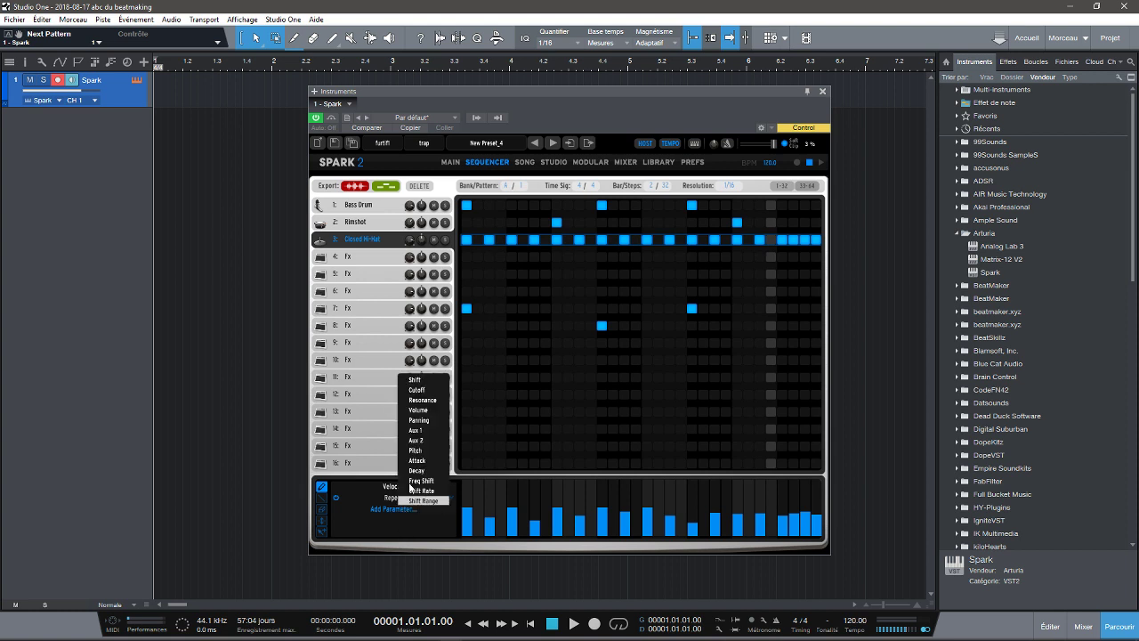
click(420, 420)
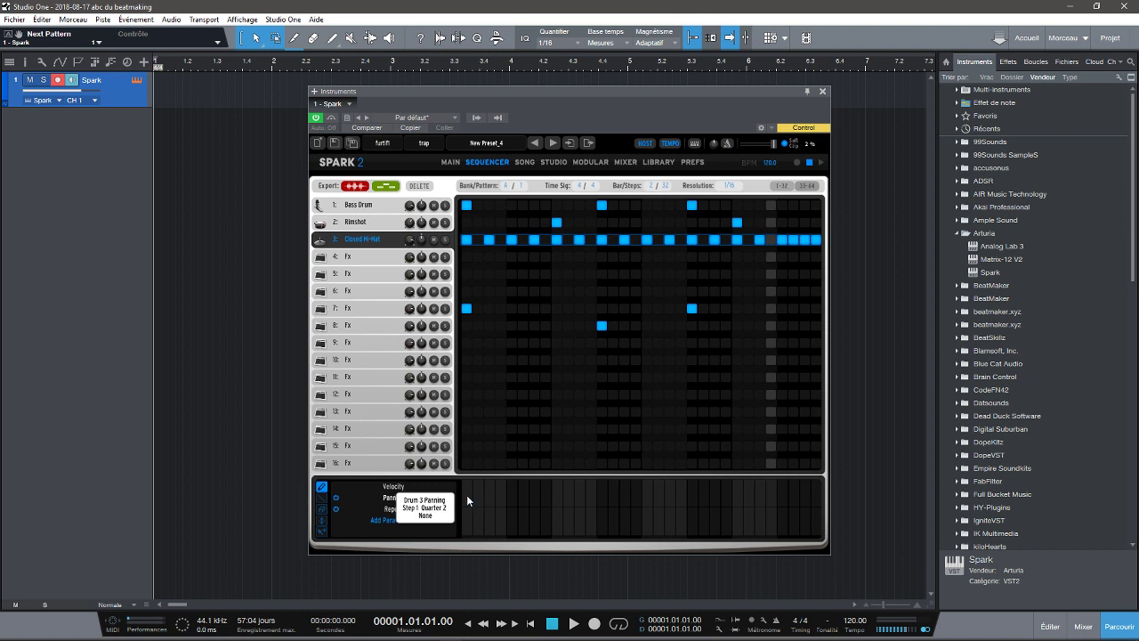
Step: Draw panning that alternates right and left across pattern A1's Closed Hi-Hat hits, and play the song chain to check it
drag(466, 494, 485, 524)
drag(519, 490, 535, 523)
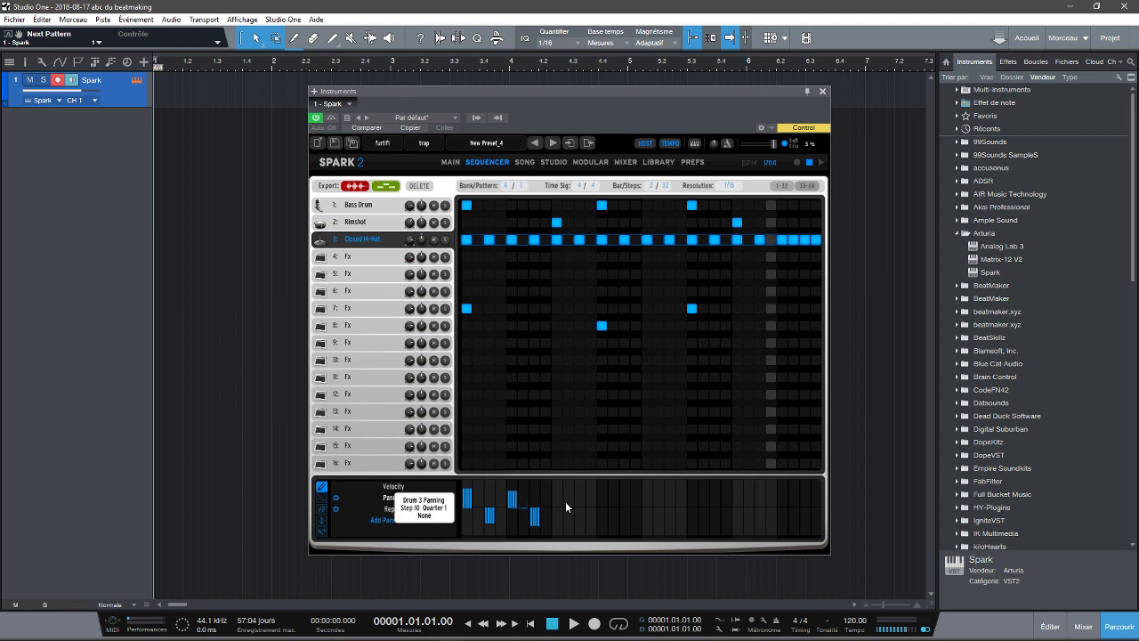
click(556, 502)
mouse_move(579, 509)
mouse_down()
mouse_move(580, 522)
mouse_move(623, 513)
mouse_move(630, 533)
mouse_move(628, 520)
mouse_up()
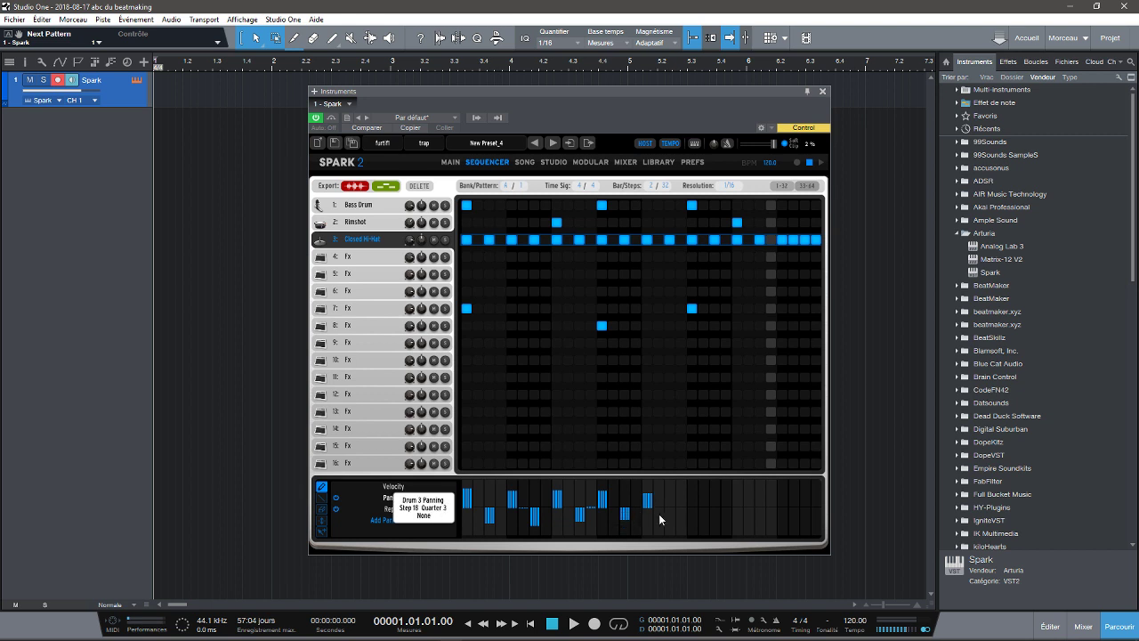
click(670, 516)
click(691, 495)
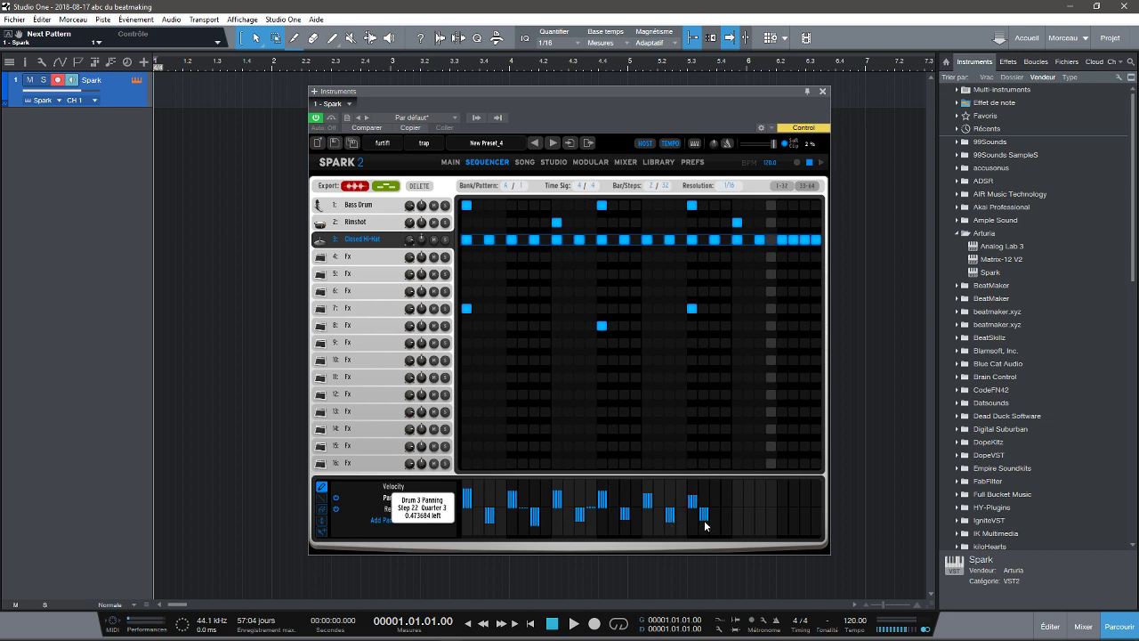
drag(708, 518, 706, 521)
click(734, 495)
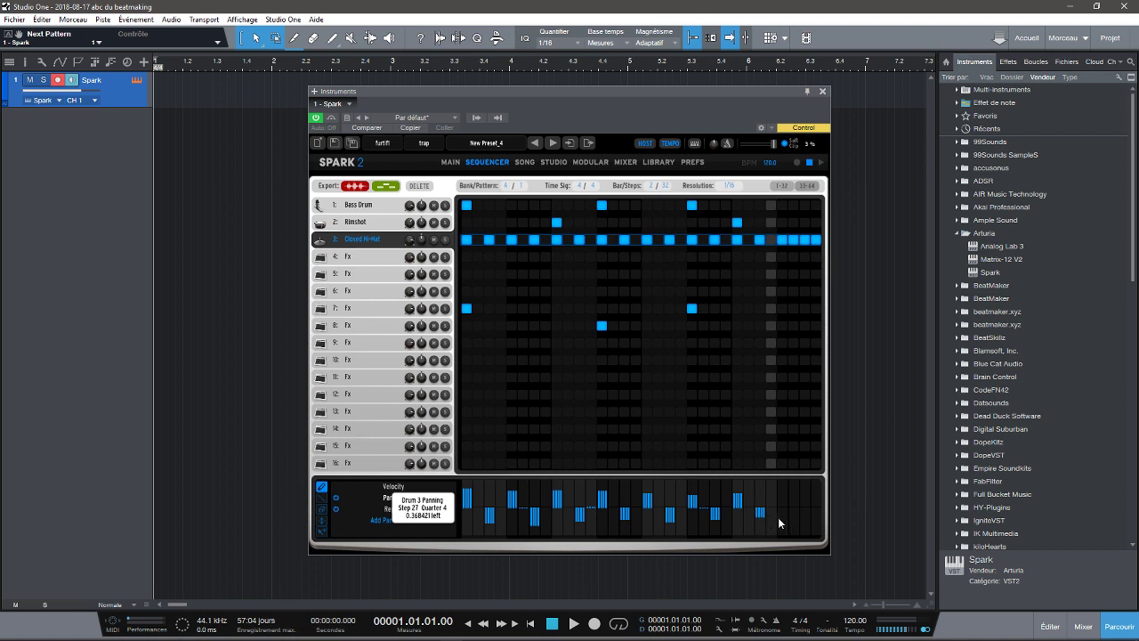
mouse_move(777, 517)
mouse_down()
mouse_move(762, 525)
mouse_move(787, 496)
mouse_move(807, 530)
mouse_up()
drag(818, 510, 821, 523)
key(space)
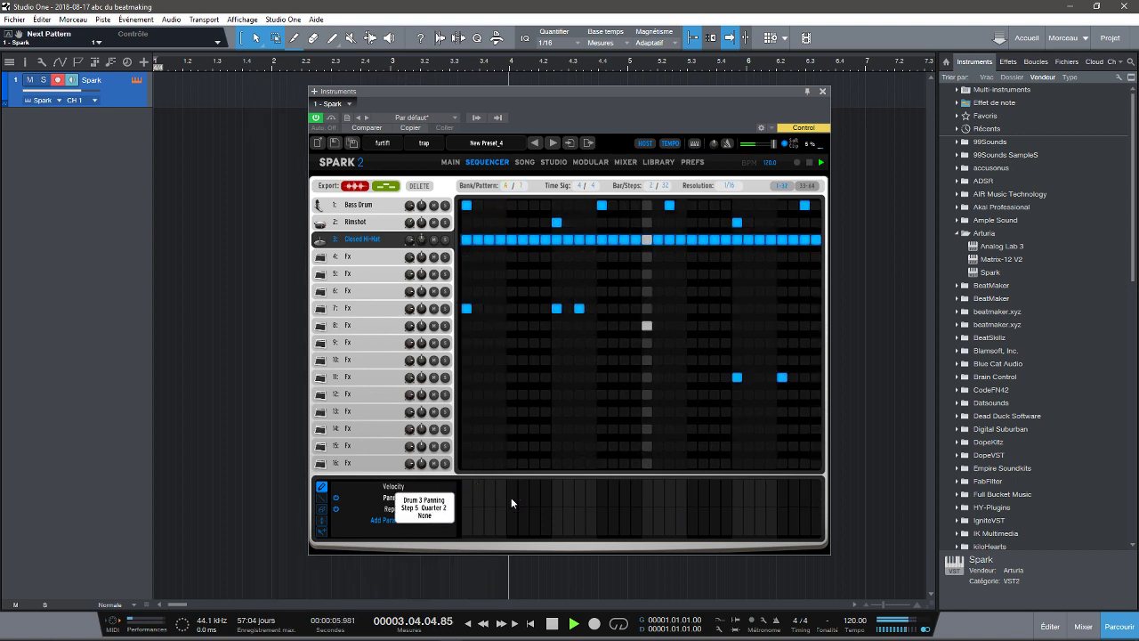
key(space)
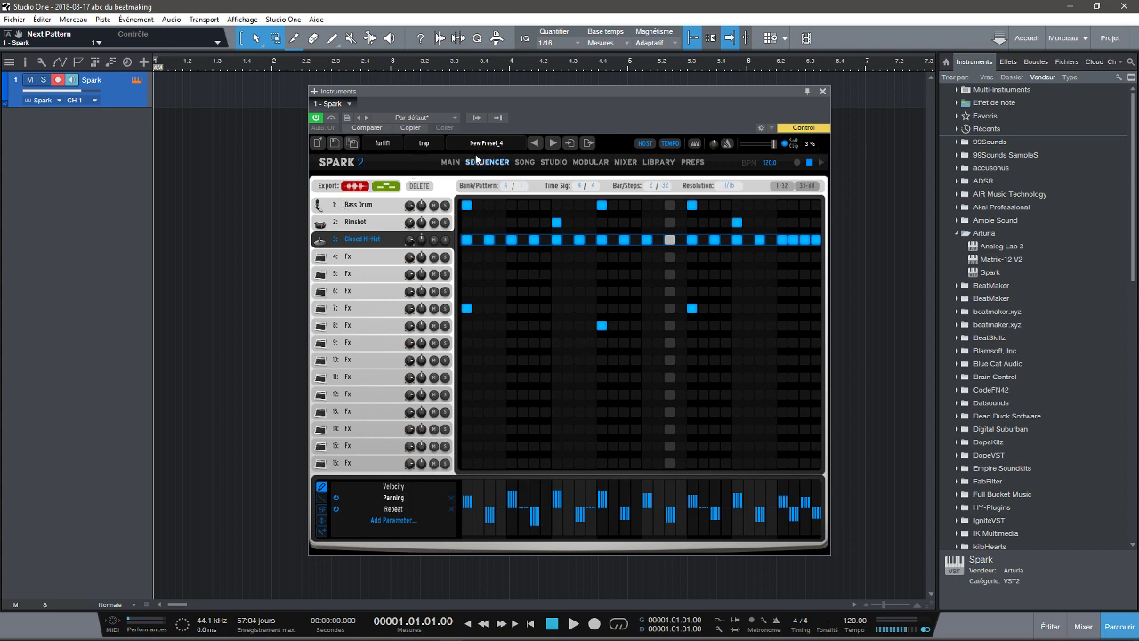
Step: Draw panning that alternates right and left across the Closed Hi-Hat hits of pattern A2
click(451, 163)
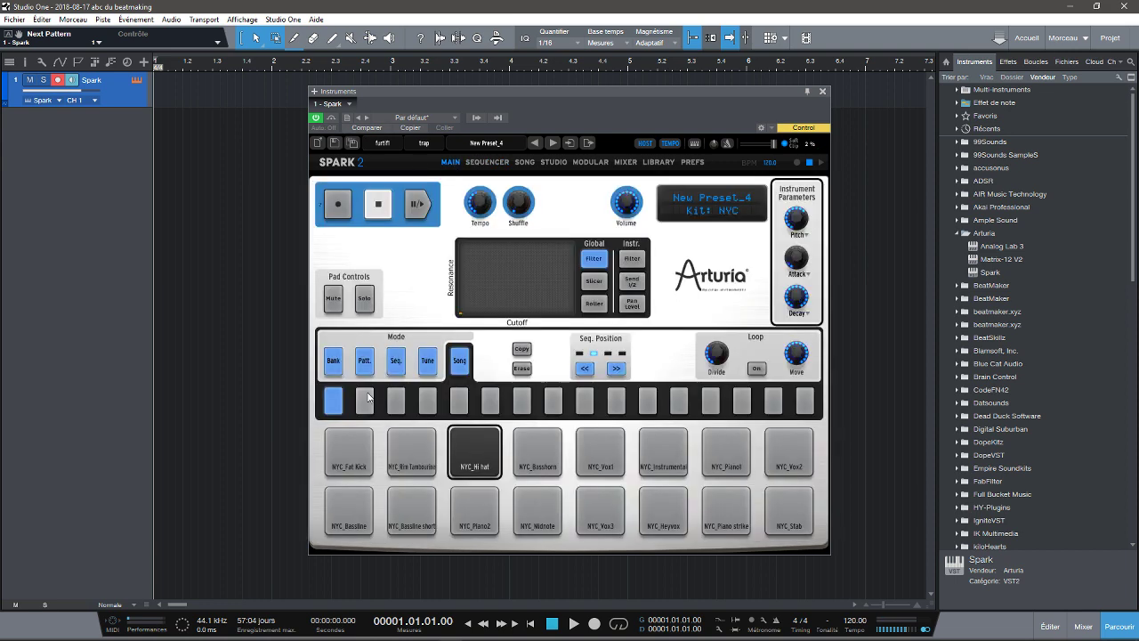
click(364, 361)
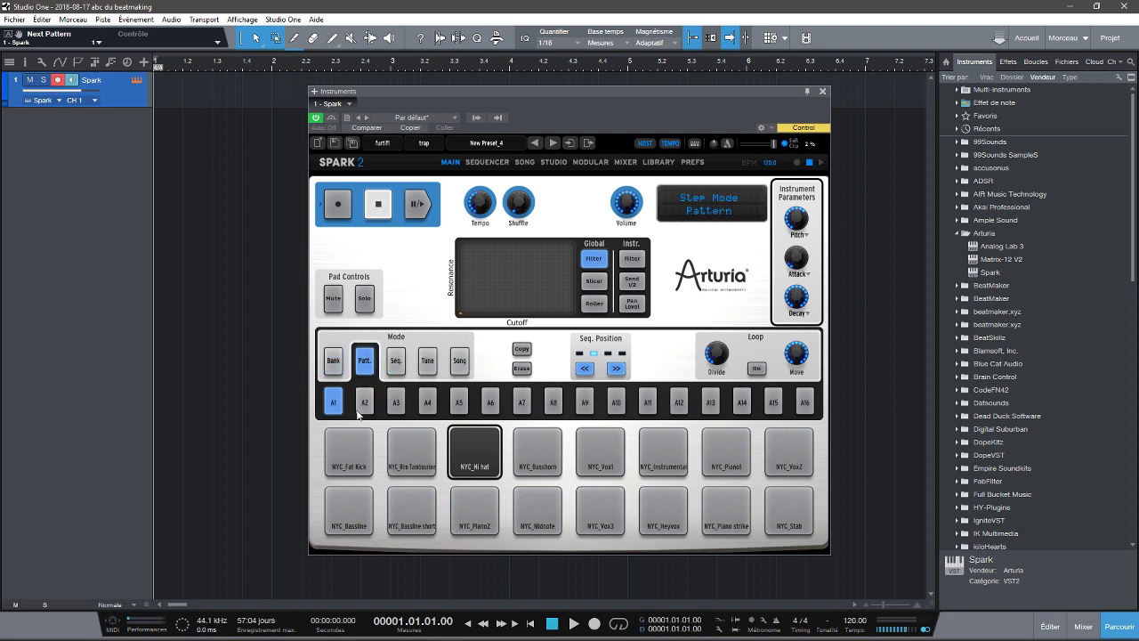
click(365, 403)
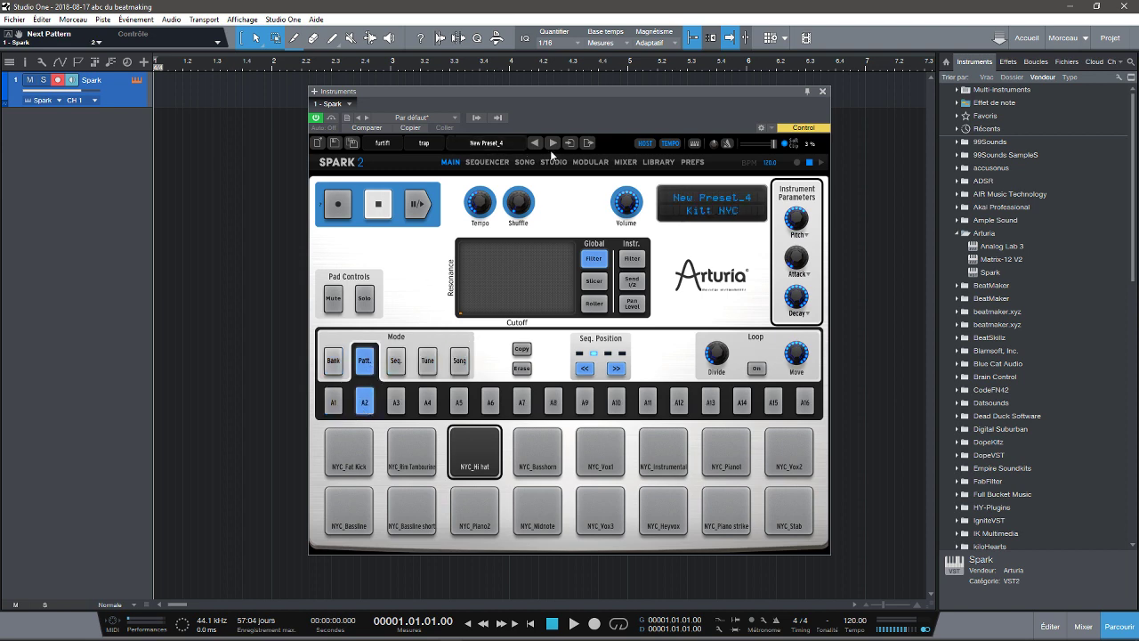
click(487, 162)
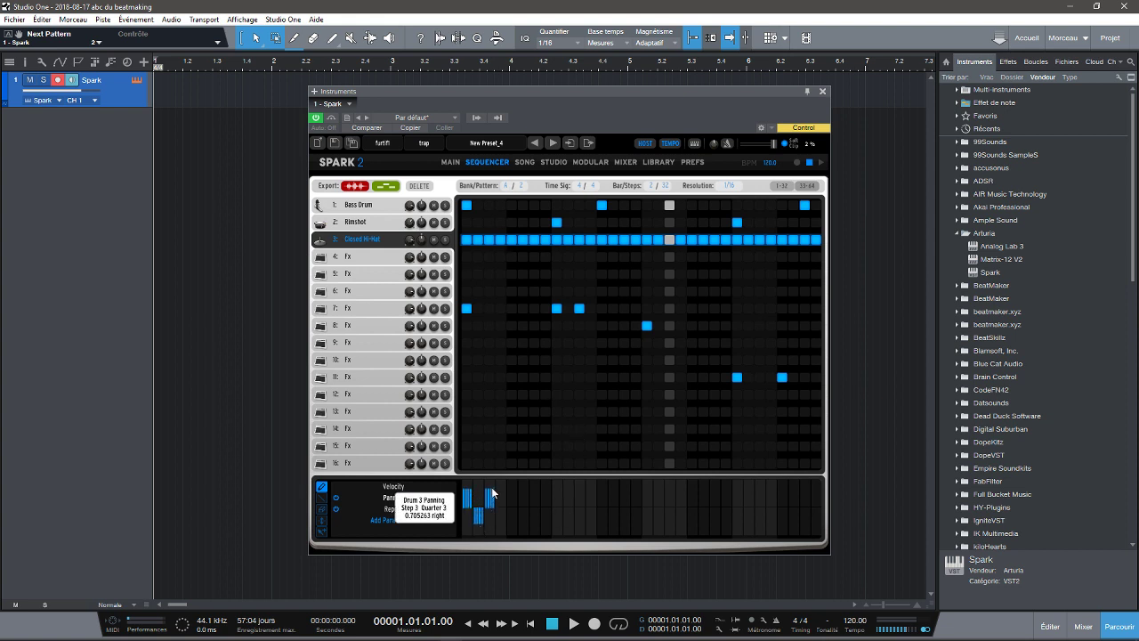
click(500, 511)
mouse_move(501, 535)
mouse_down()
mouse_move(508, 486)
mouse_move(579, 499)
mouse_move(631, 488)
mouse_move(820, 495)
mouse_up()
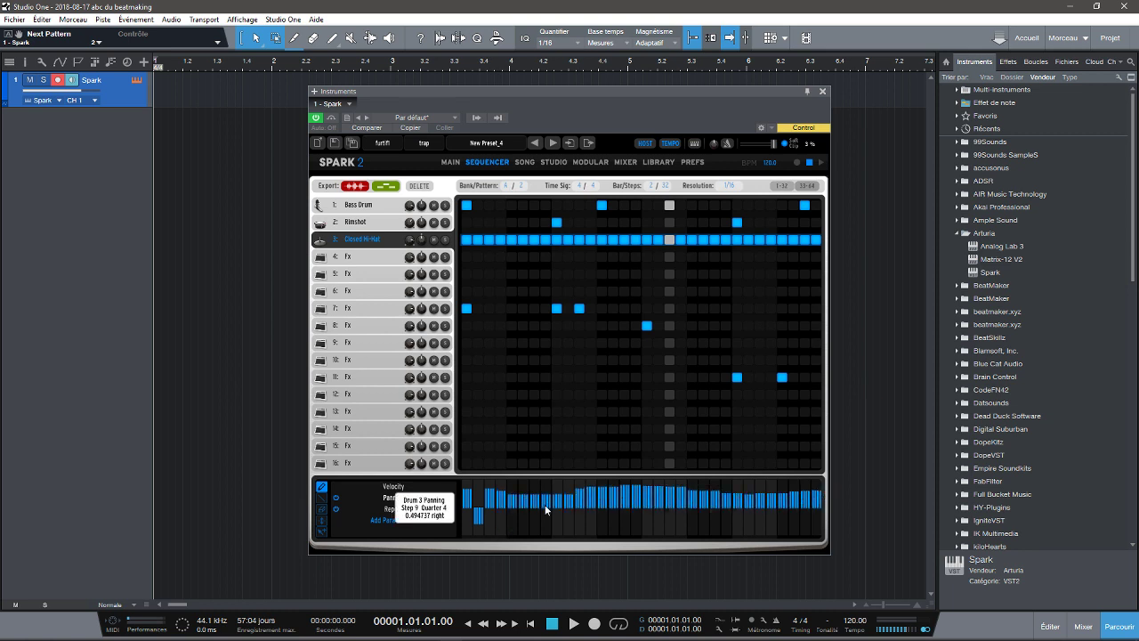
mouse_move(544, 505)
mouse_down()
mouse_move(495, 518)
mouse_move(568, 519)
mouse_move(495, 523)
mouse_move(494, 492)
mouse_move(499, 514)
mouse_move(513, 495)
mouse_move(531, 506)
mouse_move(554, 495)
mouse_move(586, 524)
mouse_move(602, 497)
mouse_move(613, 525)
mouse_move(583, 516)
mouse_move(602, 499)
mouse_move(605, 523)
mouse_move(628, 488)
mouse_move(653, 523)
mouse_move(674, 499)
mouse_up()
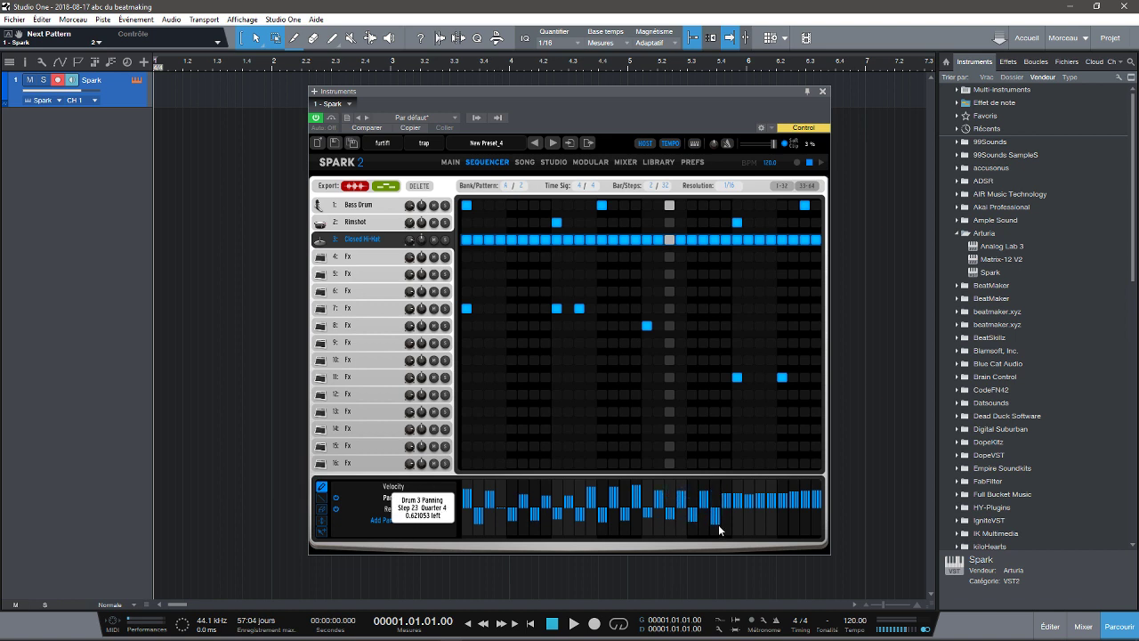
drag(741, 491, 740, 516)
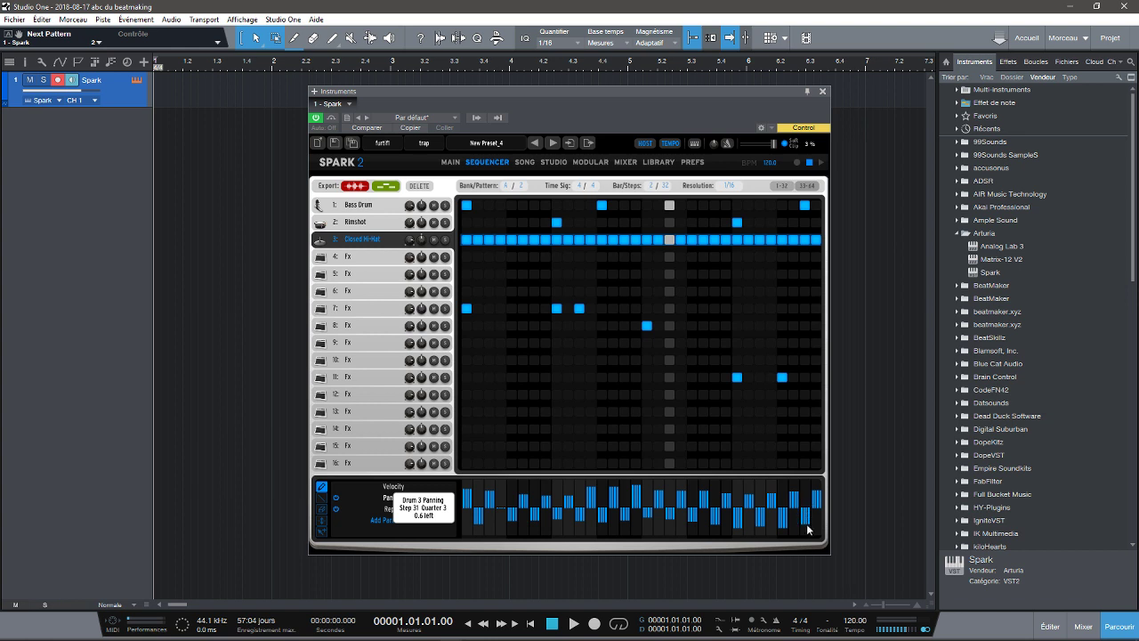
Step: Play pattern A2 to check the hi-hat panning, switch to Song mode, and play the song chain from the start
key(space)
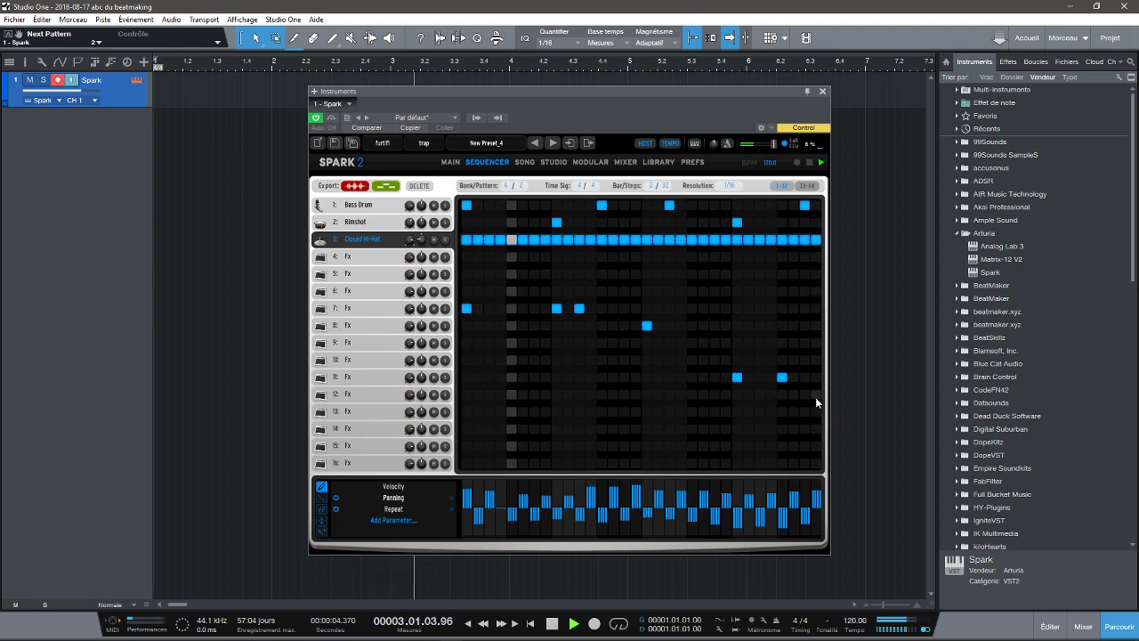
click(451, 163)
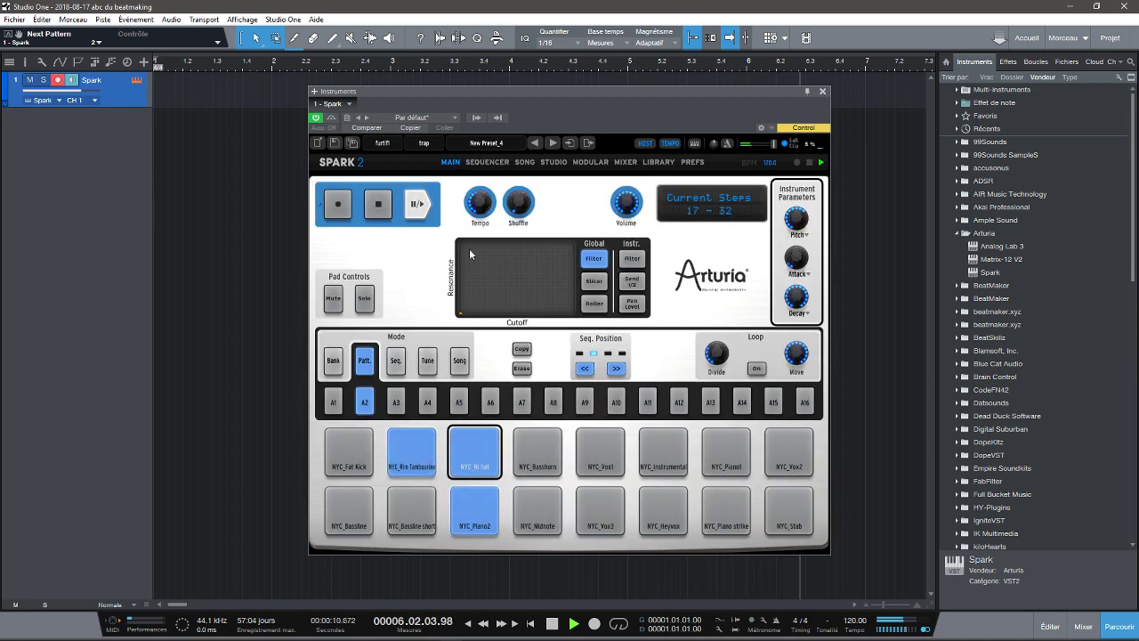
click(460, 362)
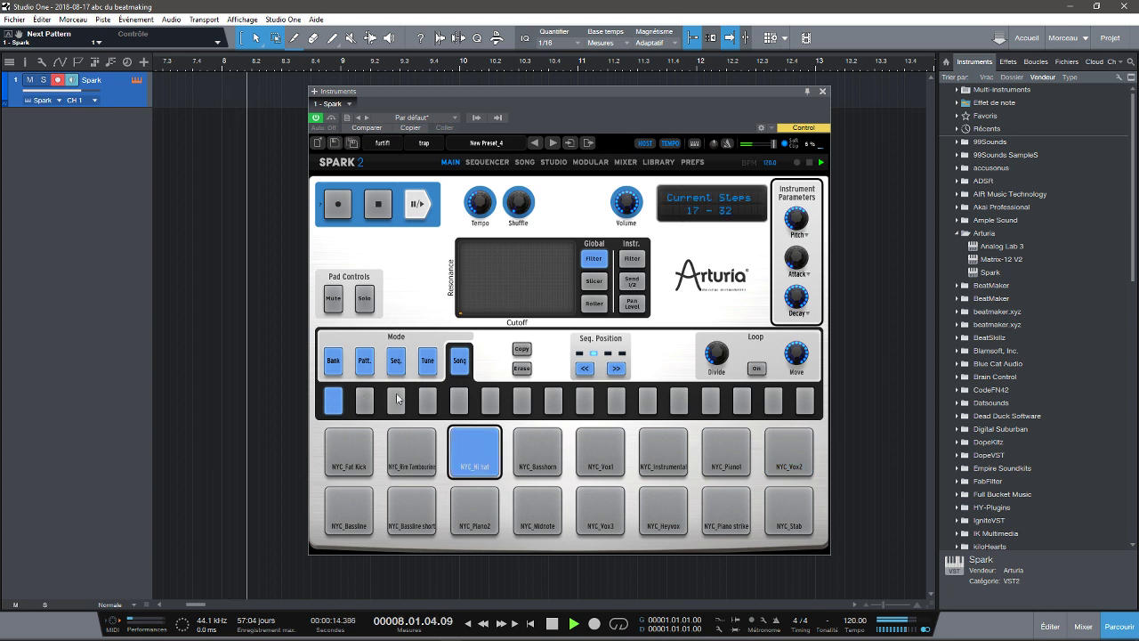
key(space)
key(space)
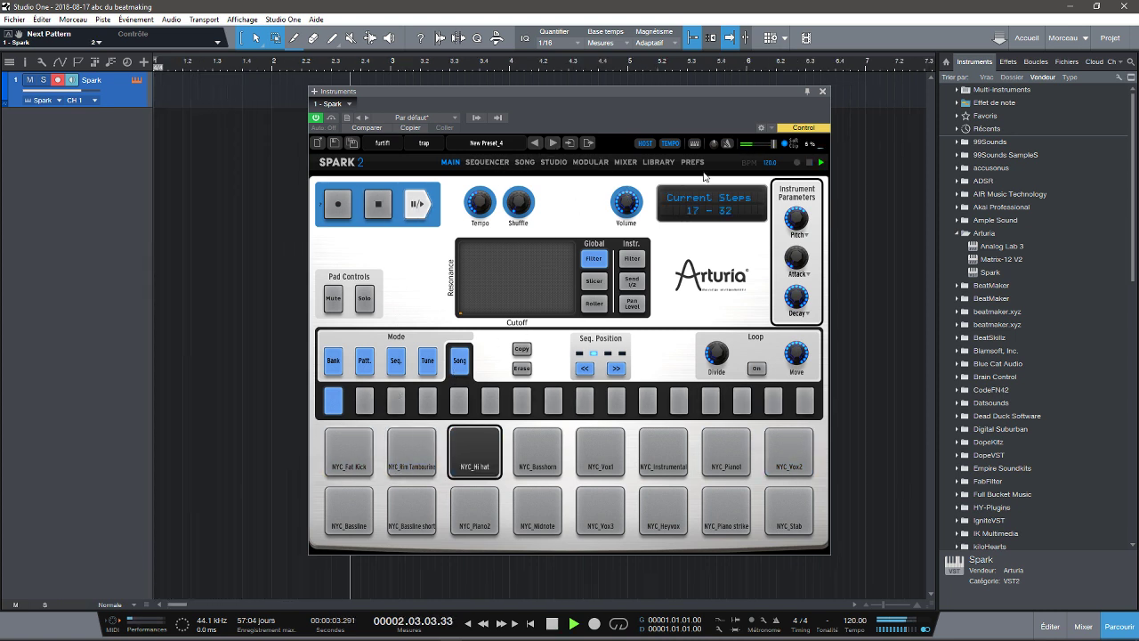
Step: Try a Space Pan effect on the Closed Hi-Hat mixer channel with Pan at 47.61 and Motion at -300 deg
click(625, 161)
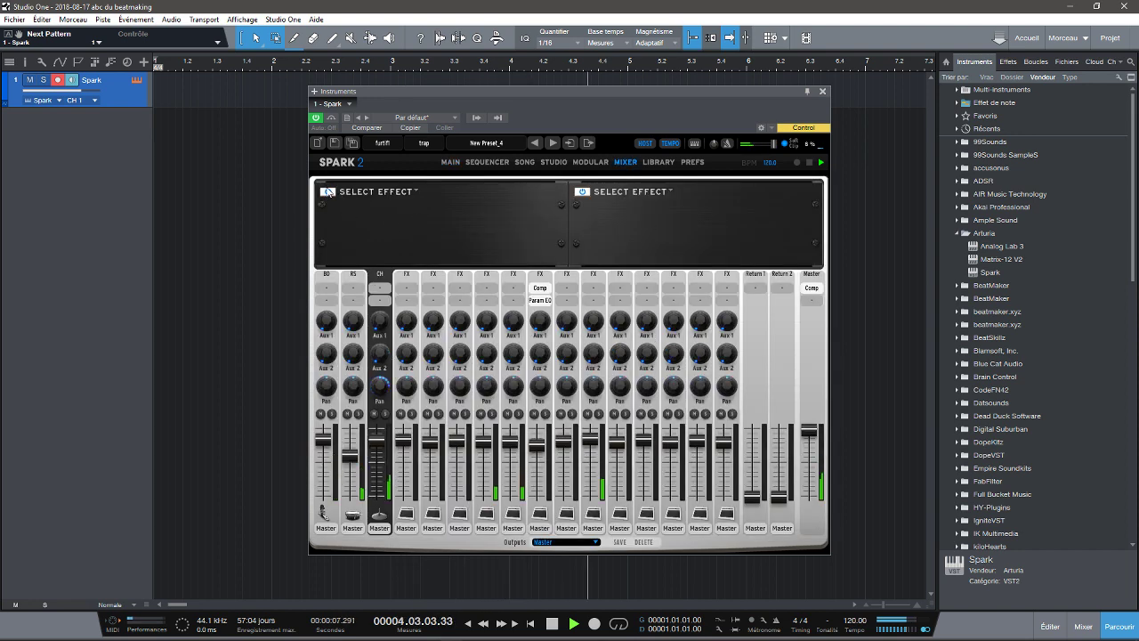
click(371, 191)
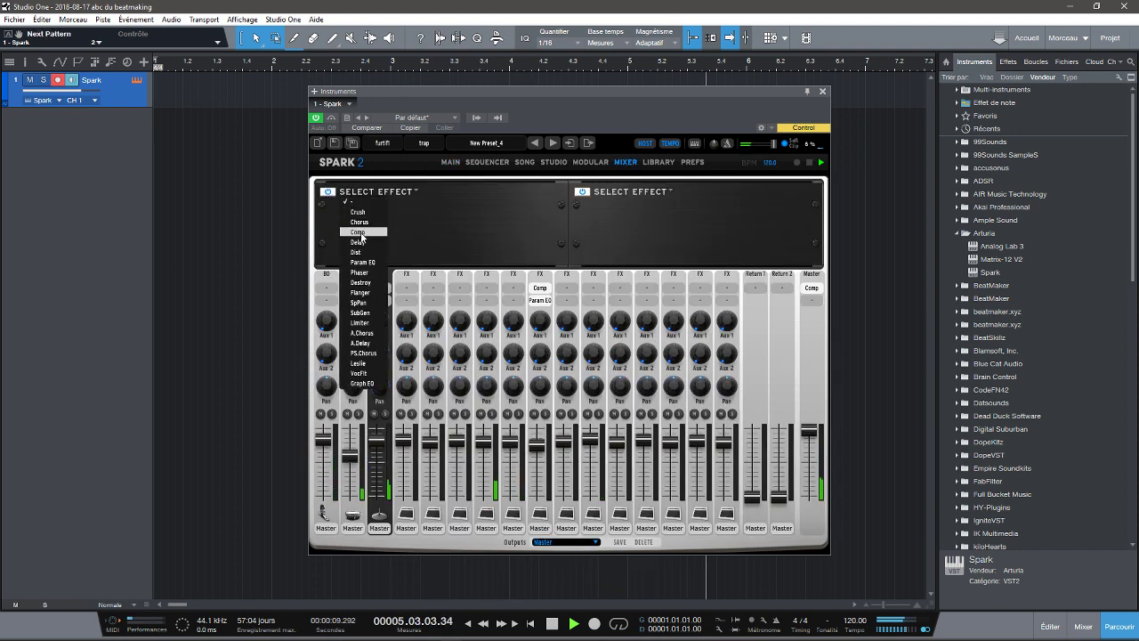
click(374, 303)
drag(392, 253, 402, 109)
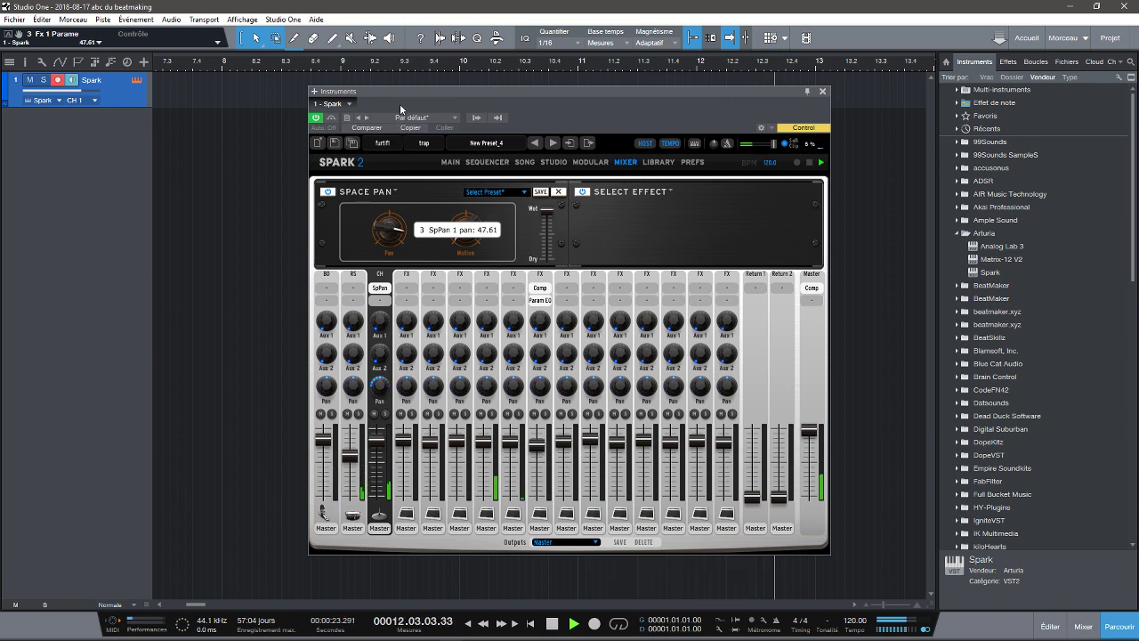
drag(464, 229, 458, 133)
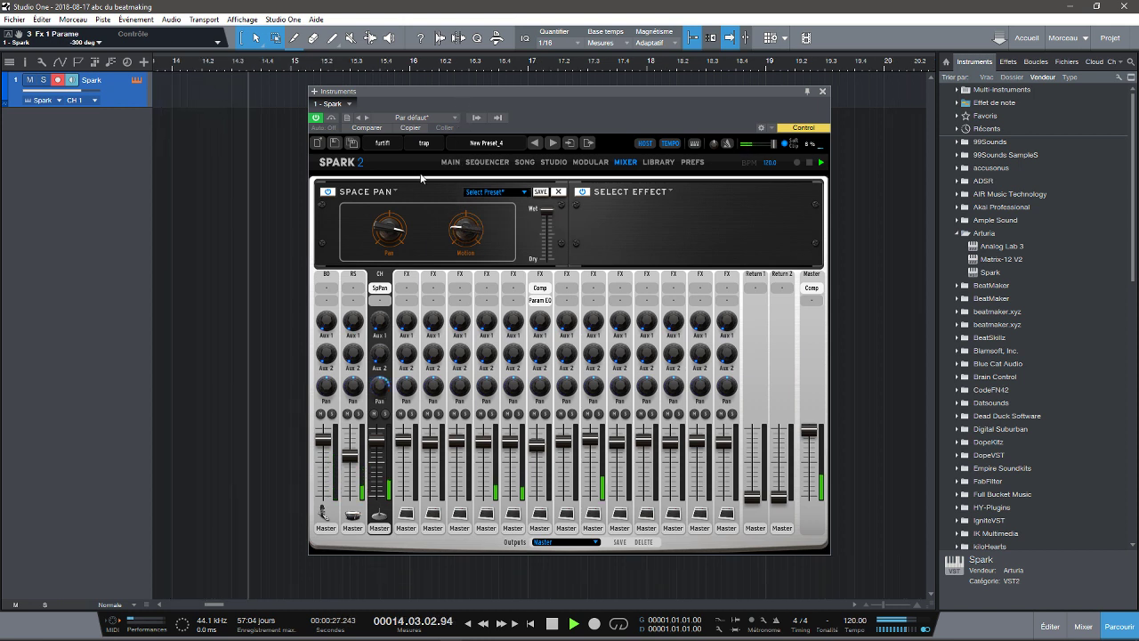
Step: Remove the Space Pan effect from the Closed Hi-Hat mixer channel and stop playback
click(379, 288)
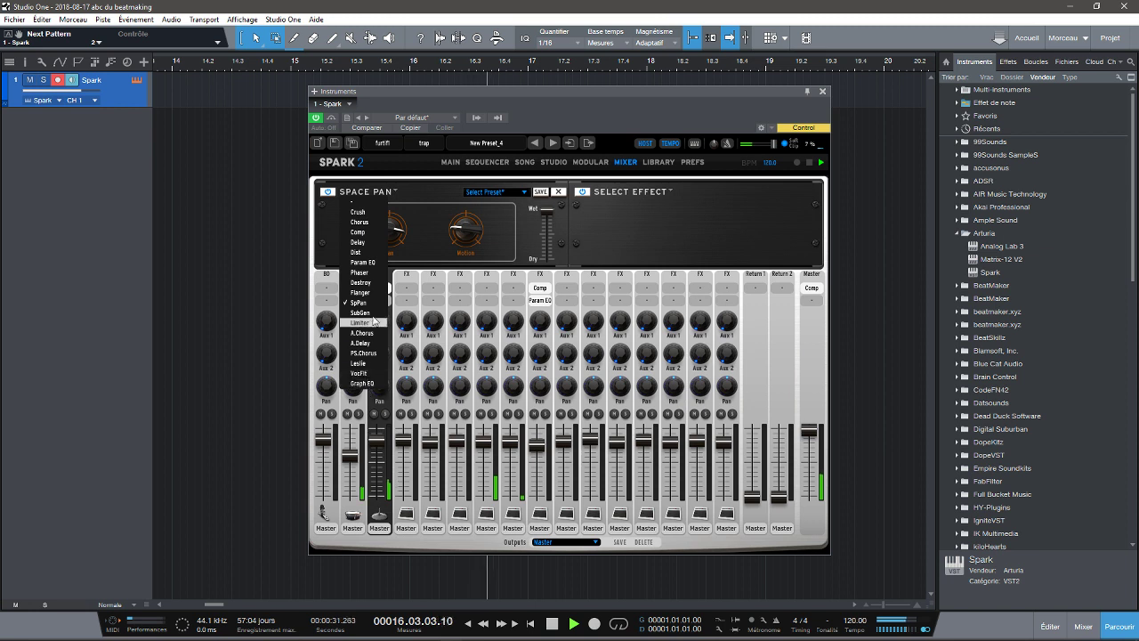
click(360, 201)
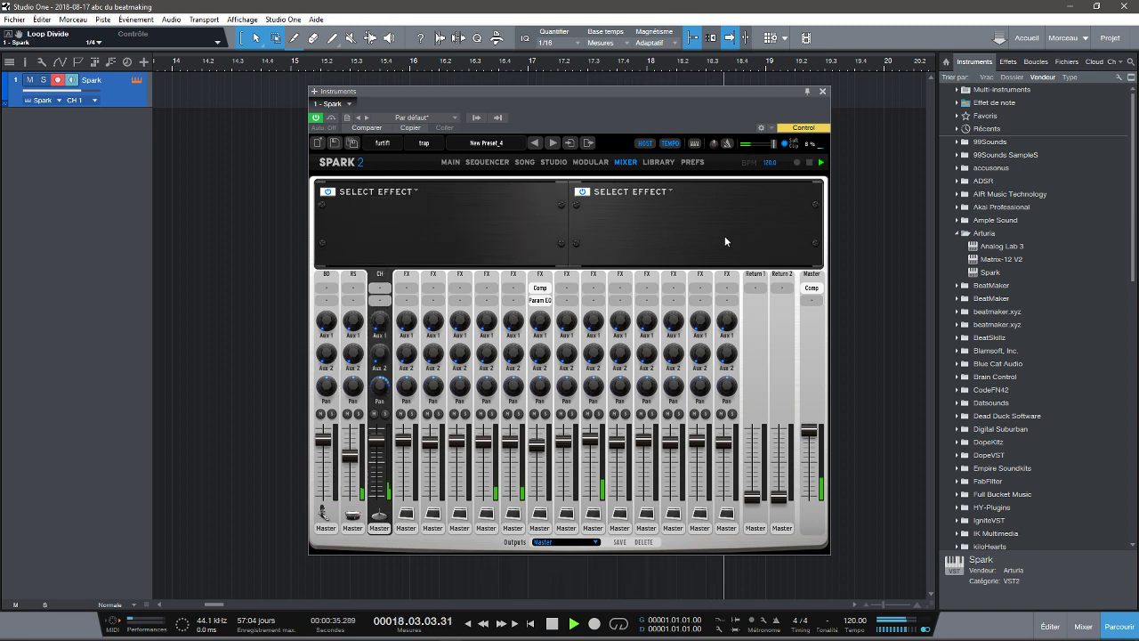
key(space)
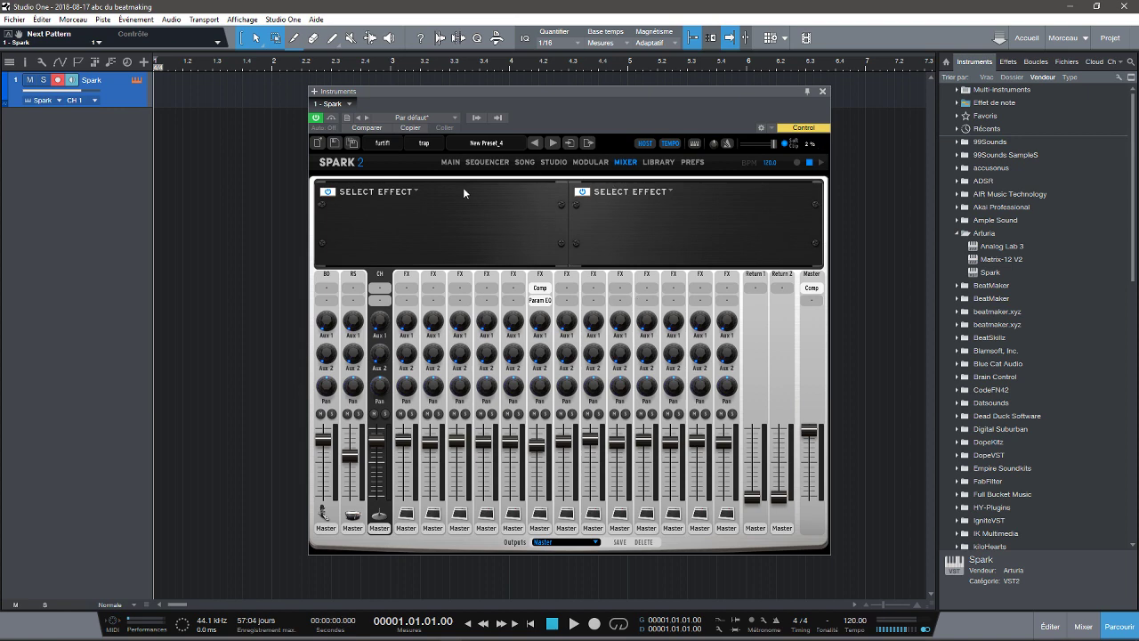
Step: Review the Velocity, Panning and Repeat lanes of the Closed Hi-Hat in pattern A1, and briefly play the song chain
click(488, 162)
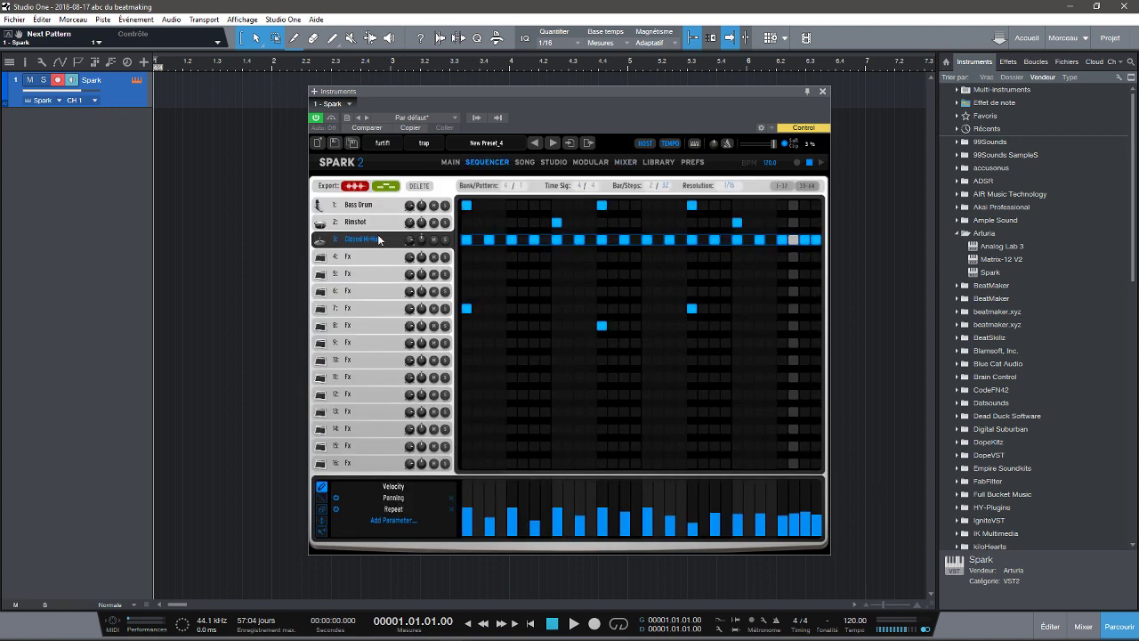
click(394, 498)
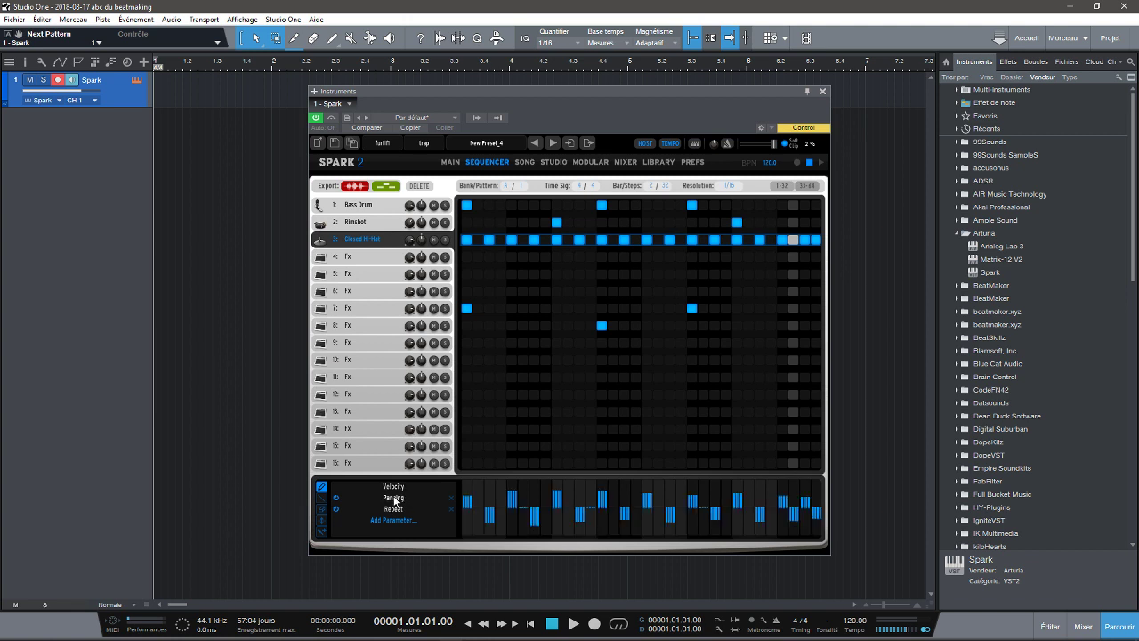
click(394, 509)
click(392, 485)
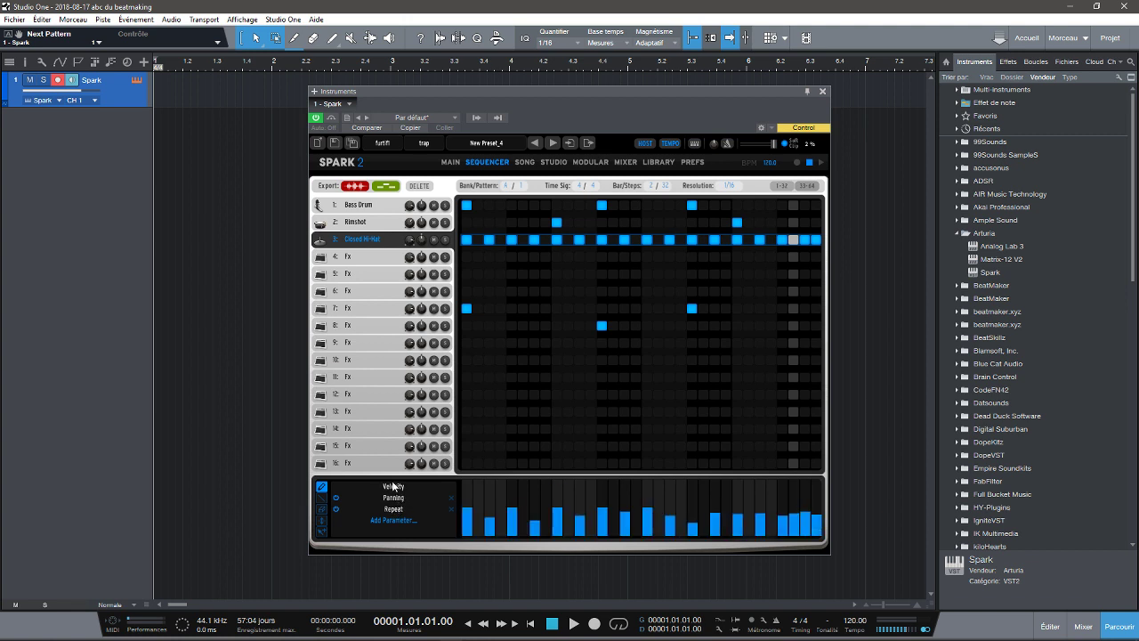
click(394, 498)
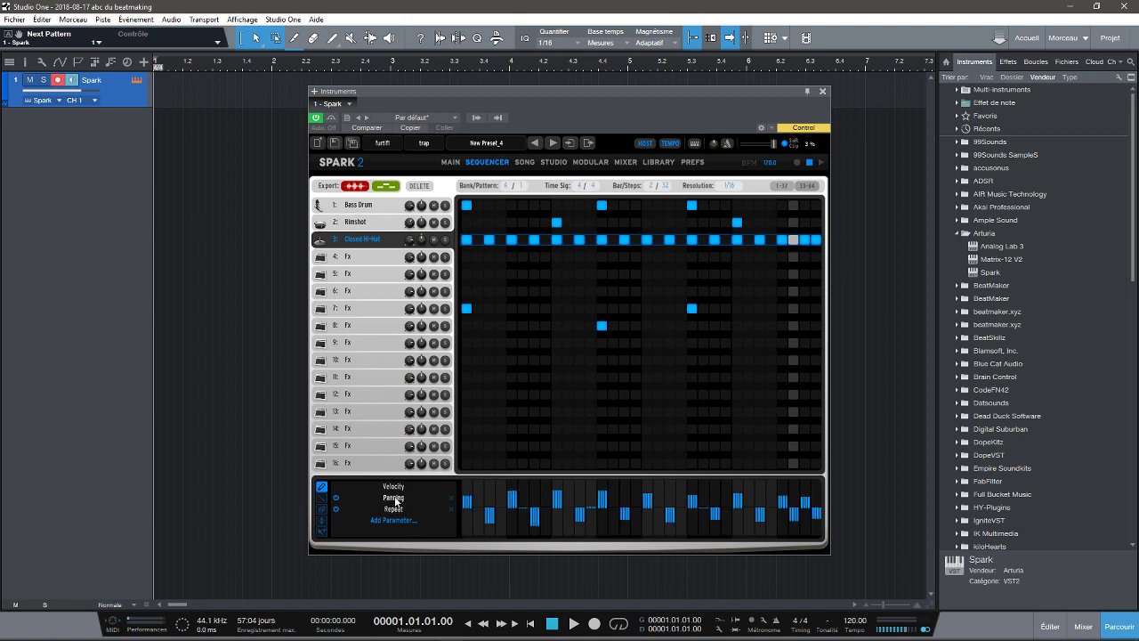
click(398, 514)
key(space)
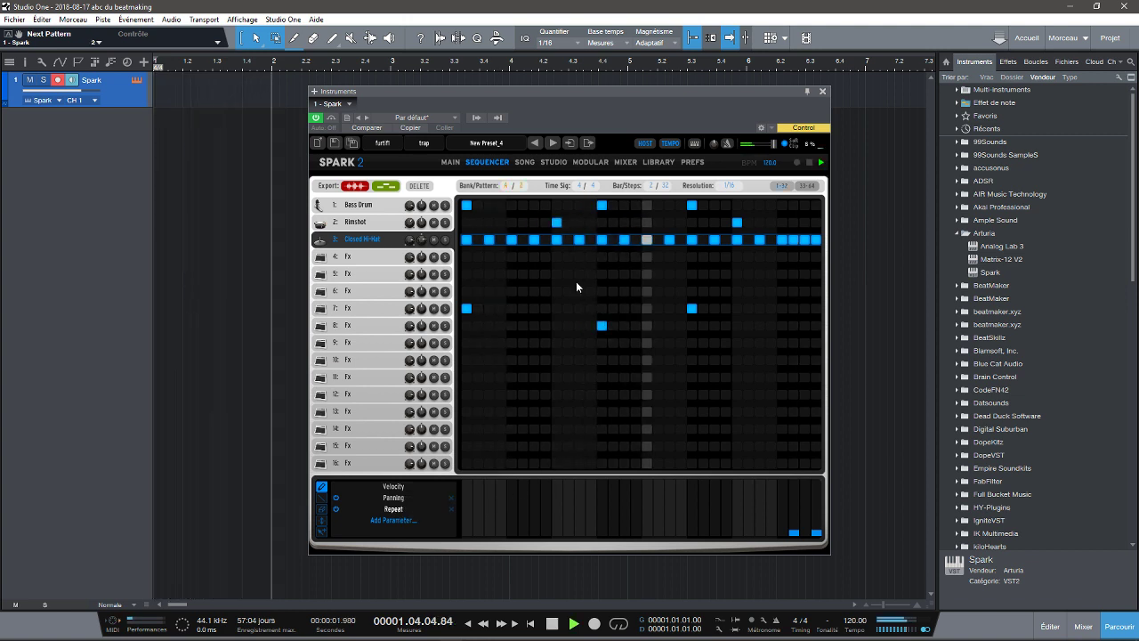
key(space)
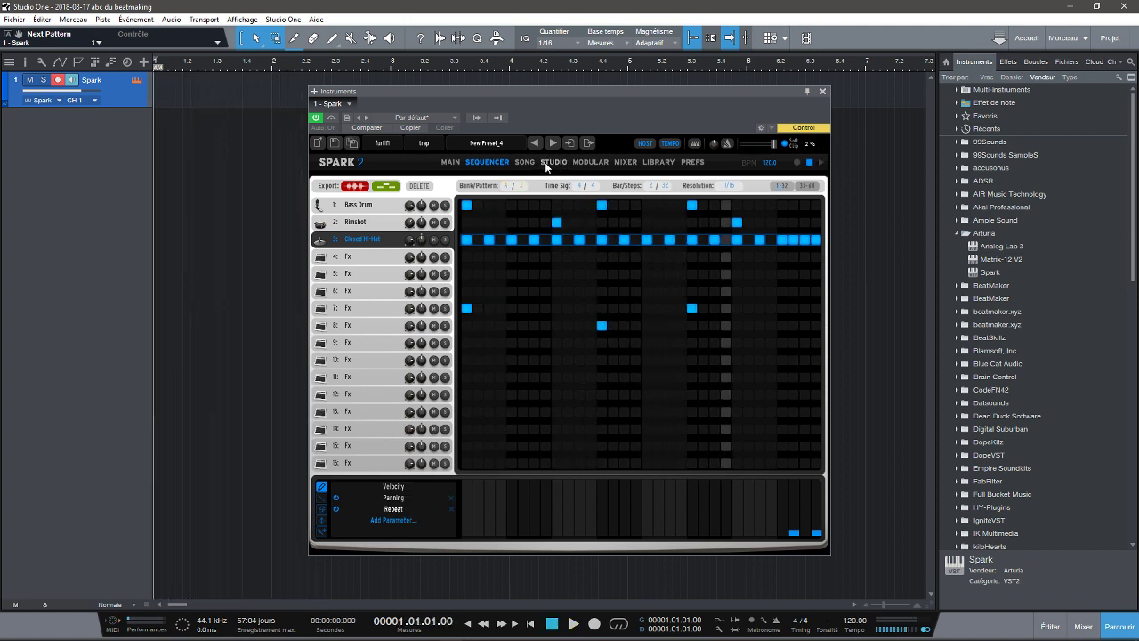
Step: Examine the Studio parameters of the NYC hi-hat, Fat Kick and Rim Tambourine while the song chain plays
click(551, 162)
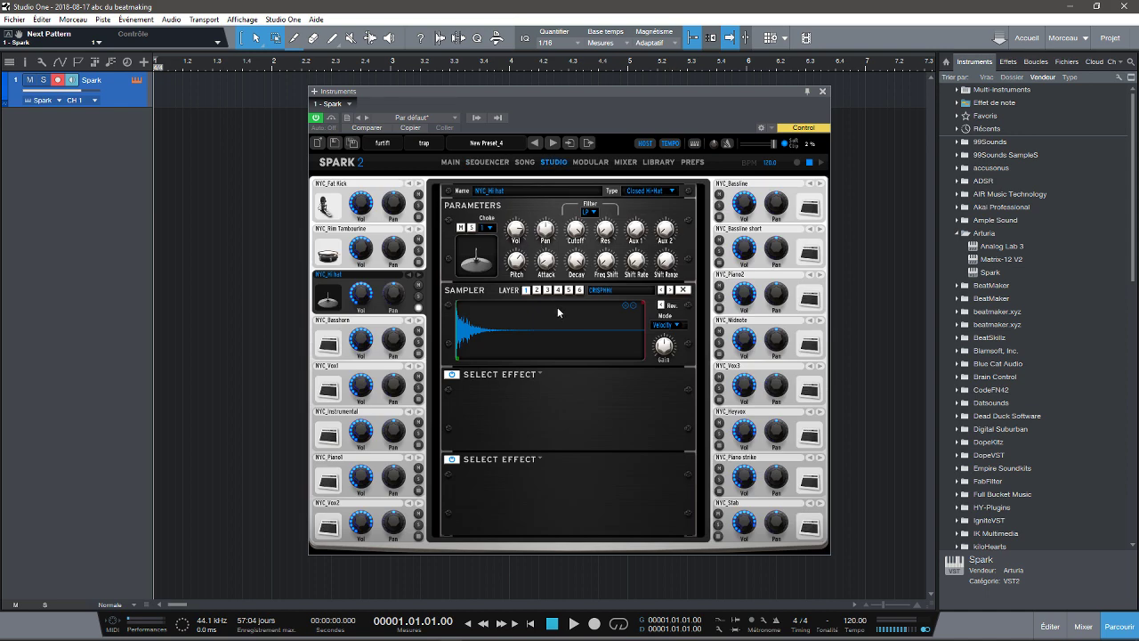
key(space)
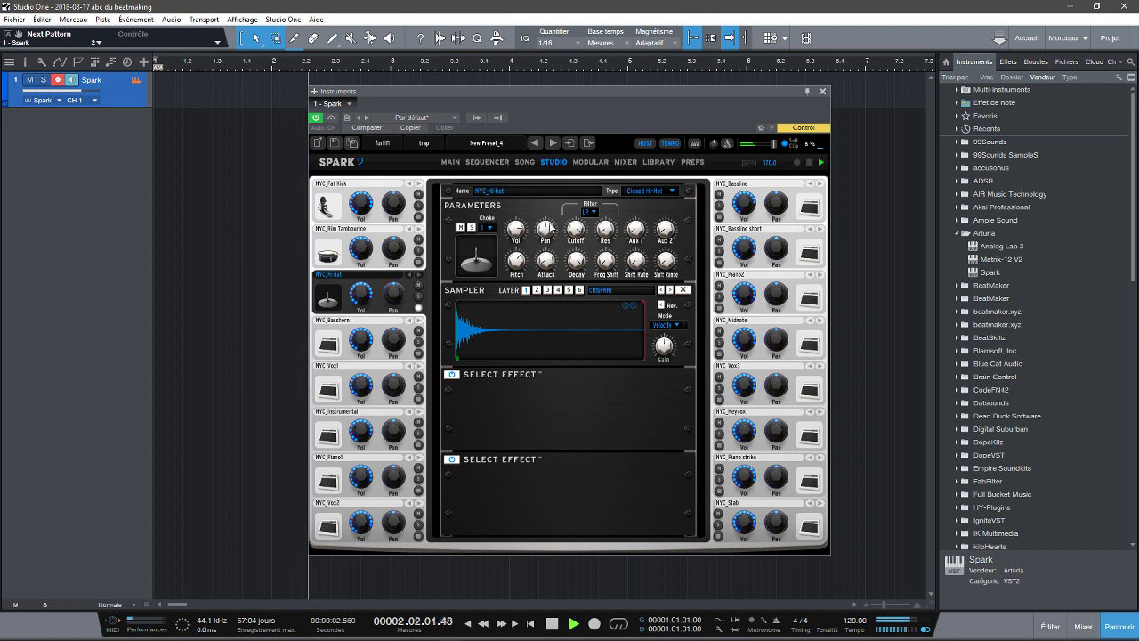
mouse_move(546, 229)
click(350, 220)
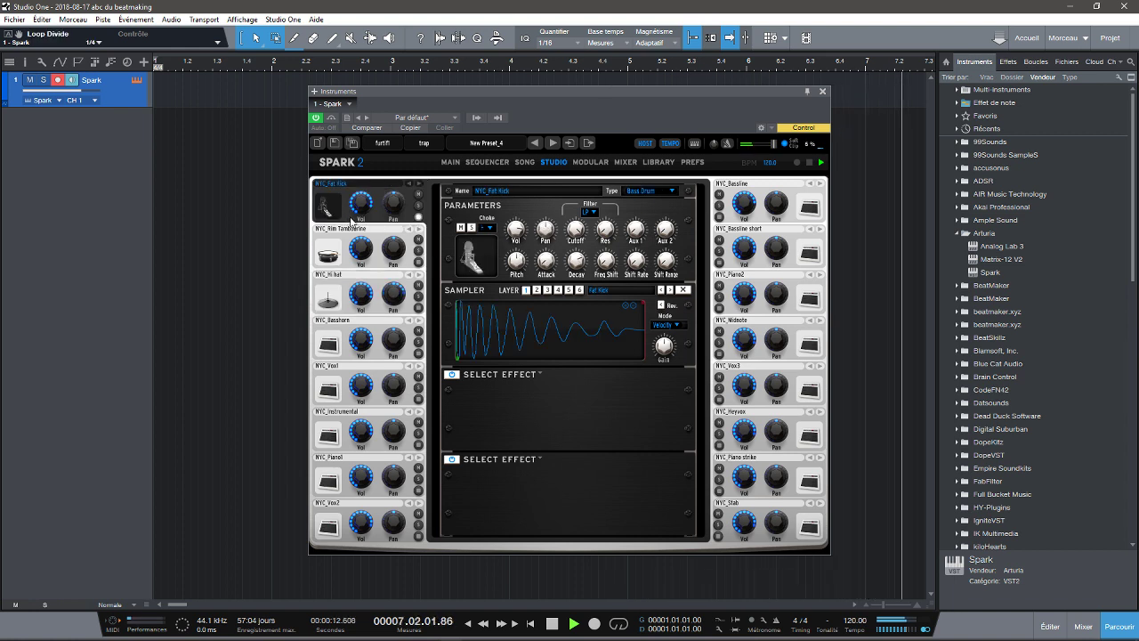
click(345, 264)
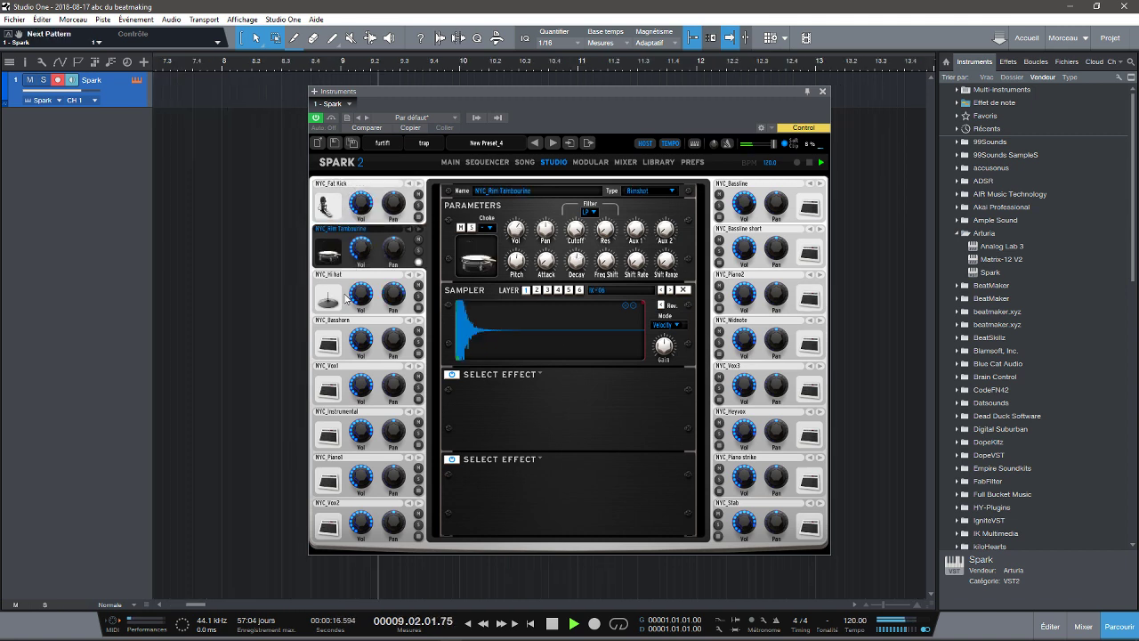
click(349, 312)
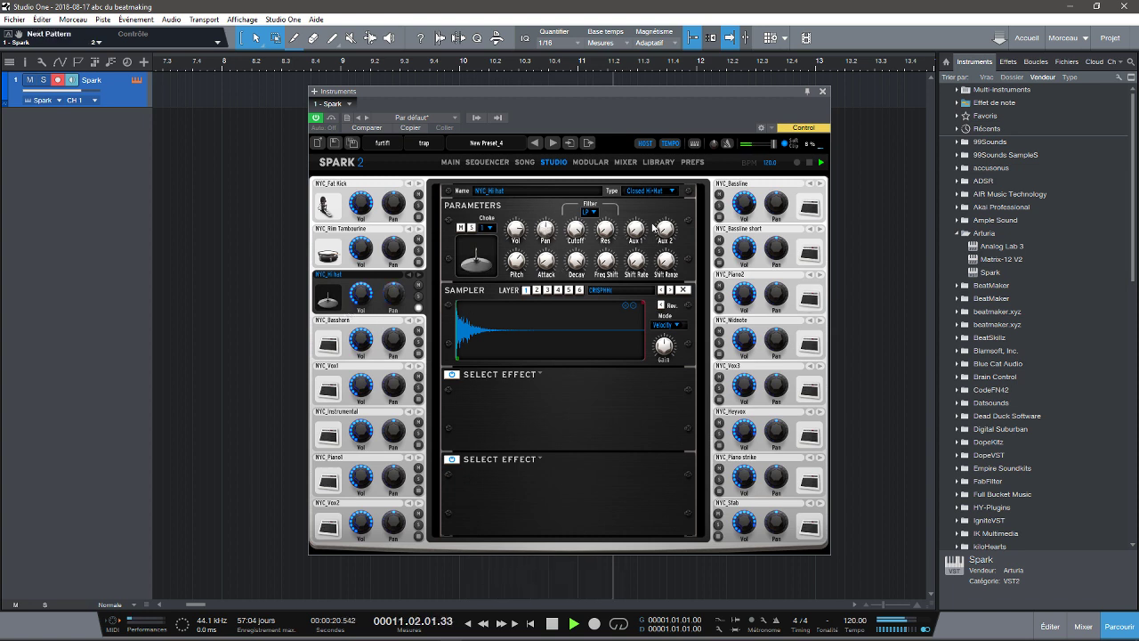
key(space)
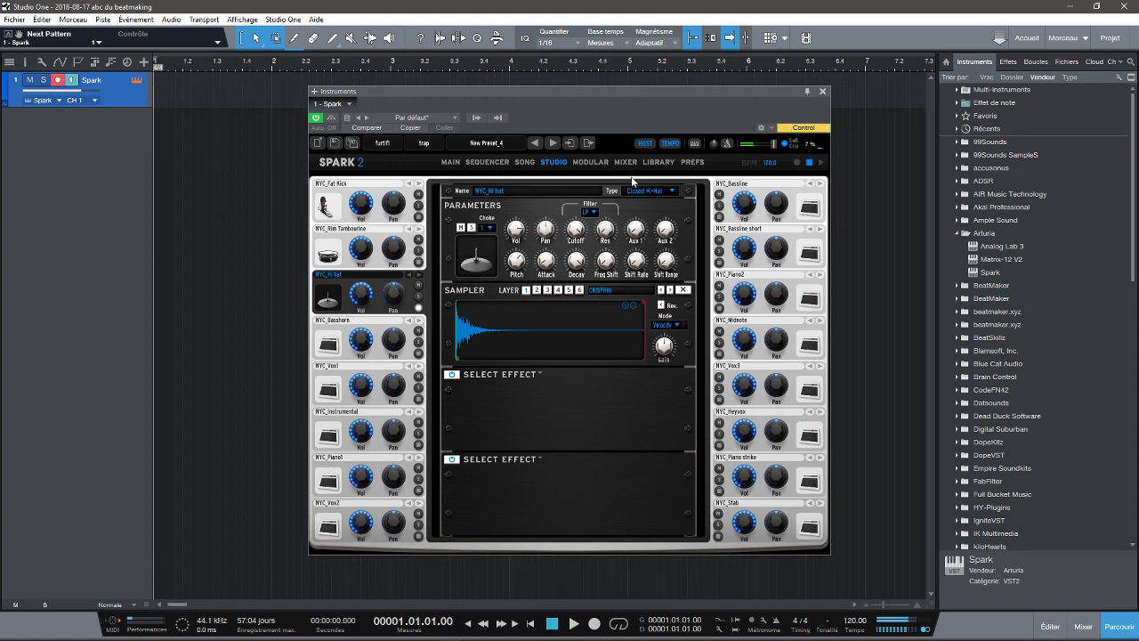
Step: Add the Cutoff parameter to Fx track 8 in pattern A1 and draw about 784 Hz on step 13
click(489, 162)
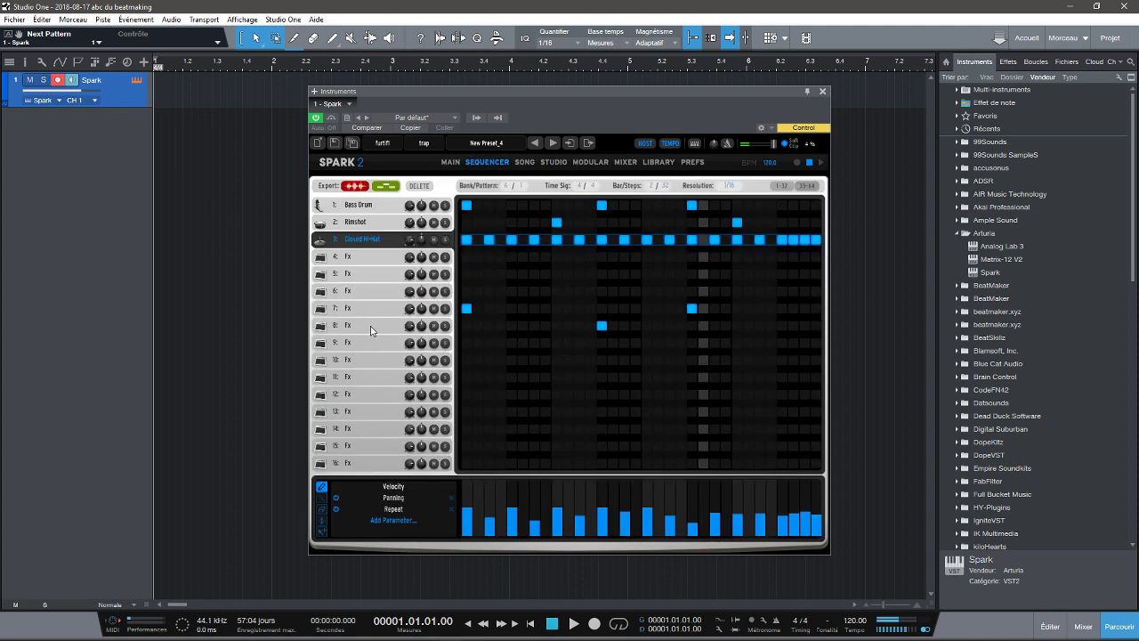
click(369, 327)
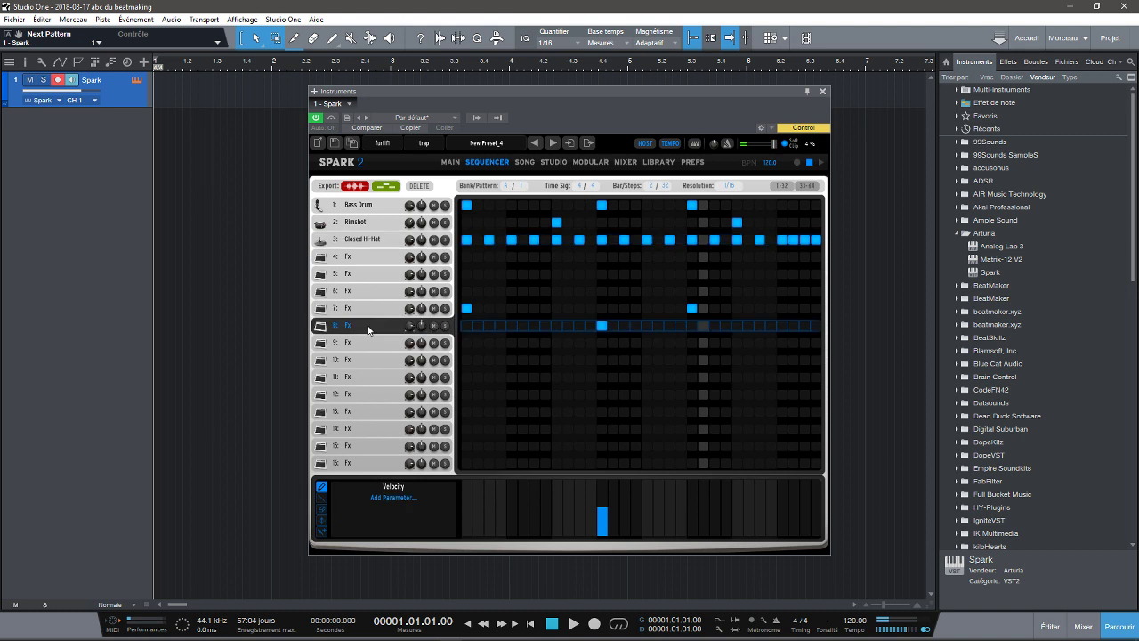
click(398, 500)
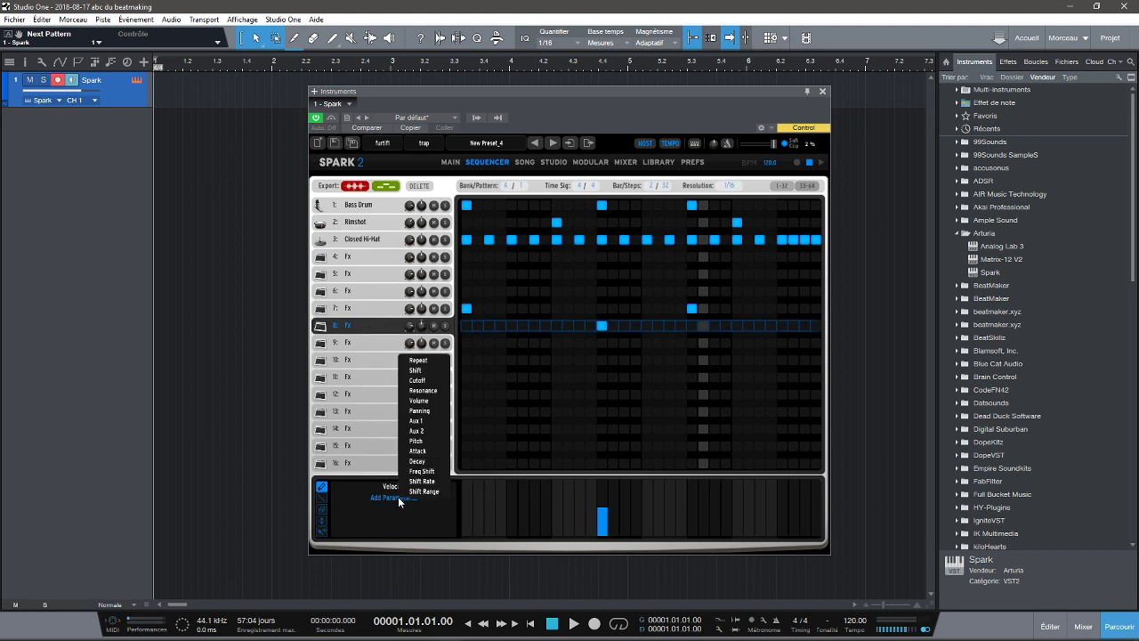
click(428, 383)
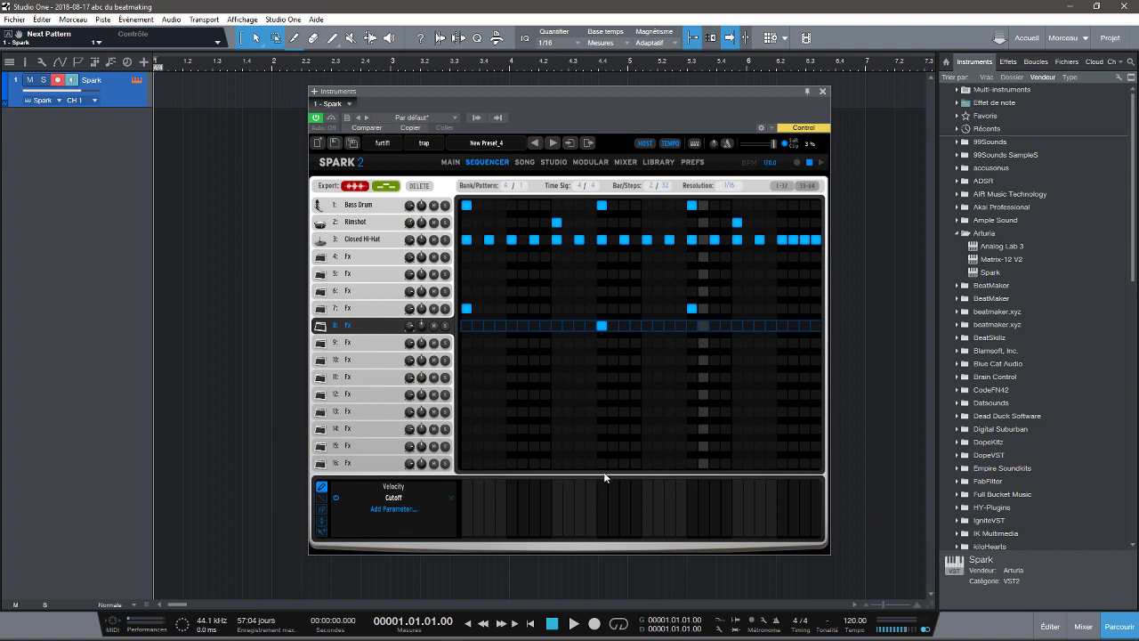
drag(605, 502, 606, 511)
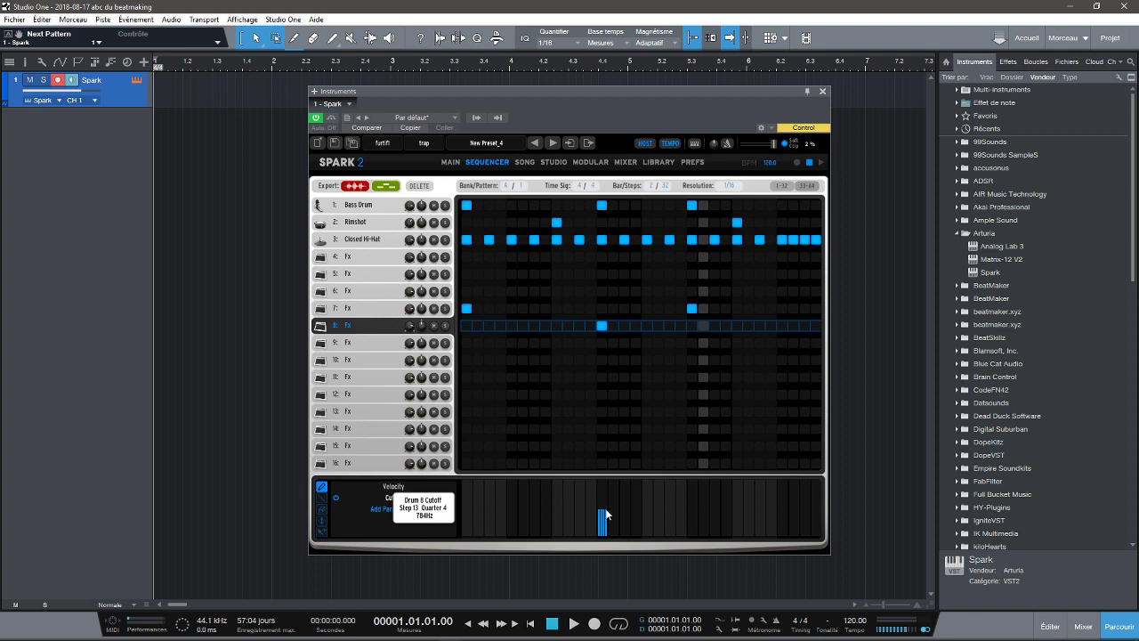
Step: Examine the Studio parameters of NYC_Vox2, especially its filter cutoff, while the song chain plays, and stop playback
key(space)
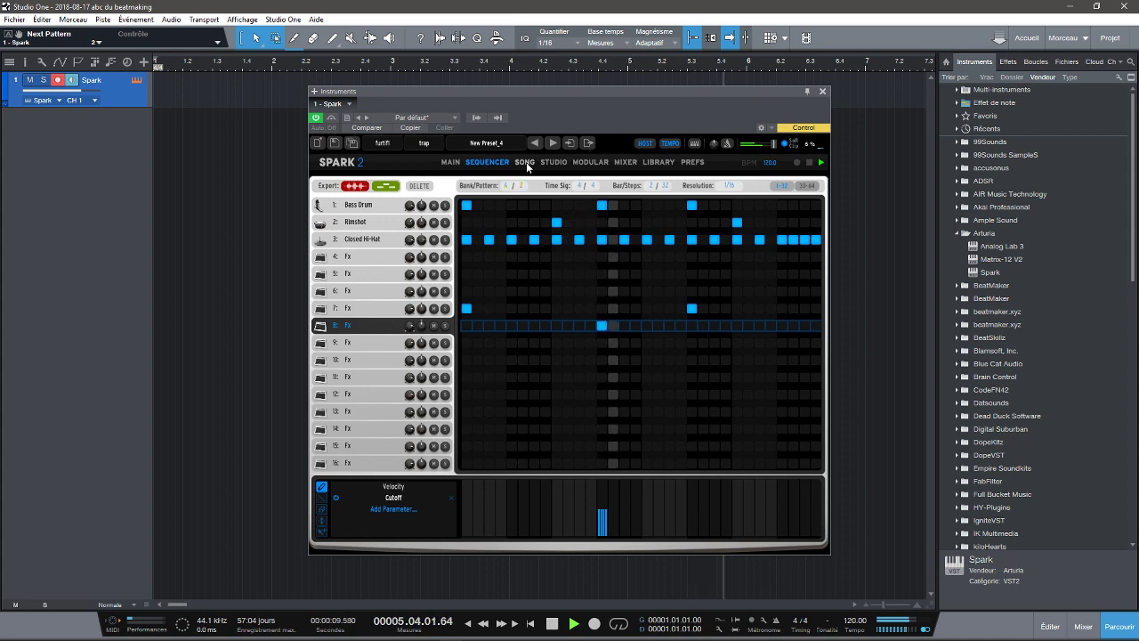
click(558, 164)
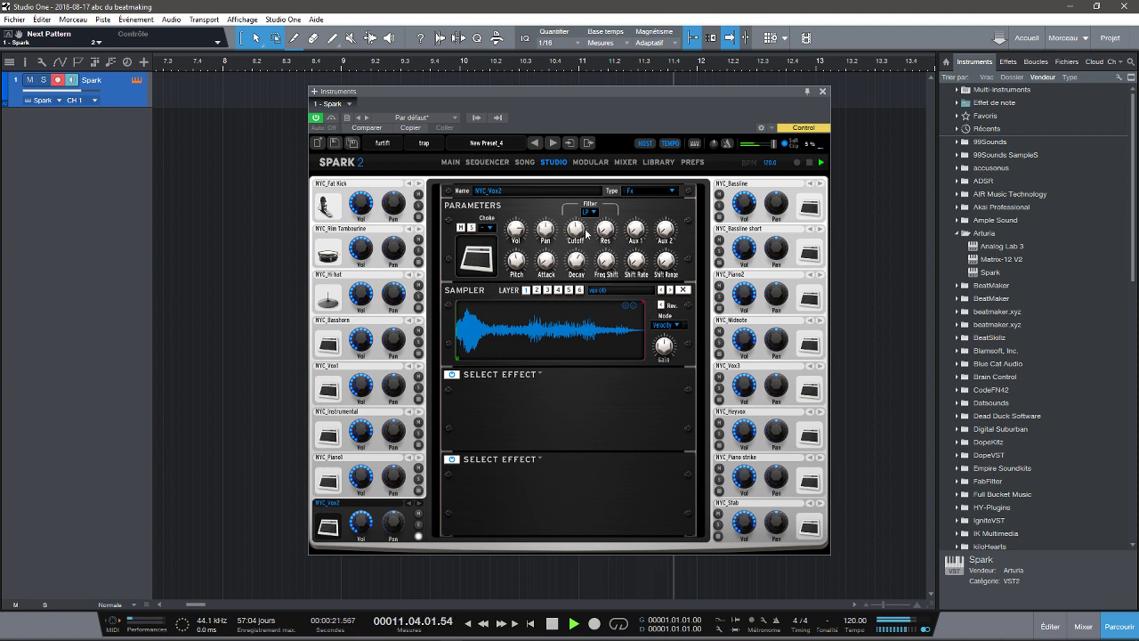
key(space)
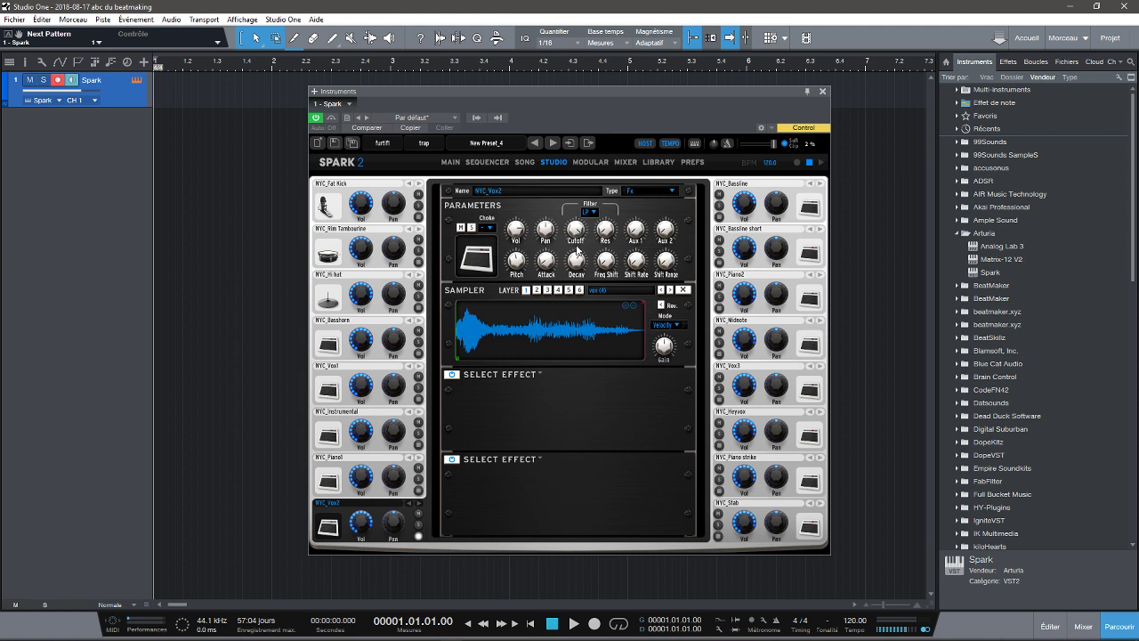
key(space)
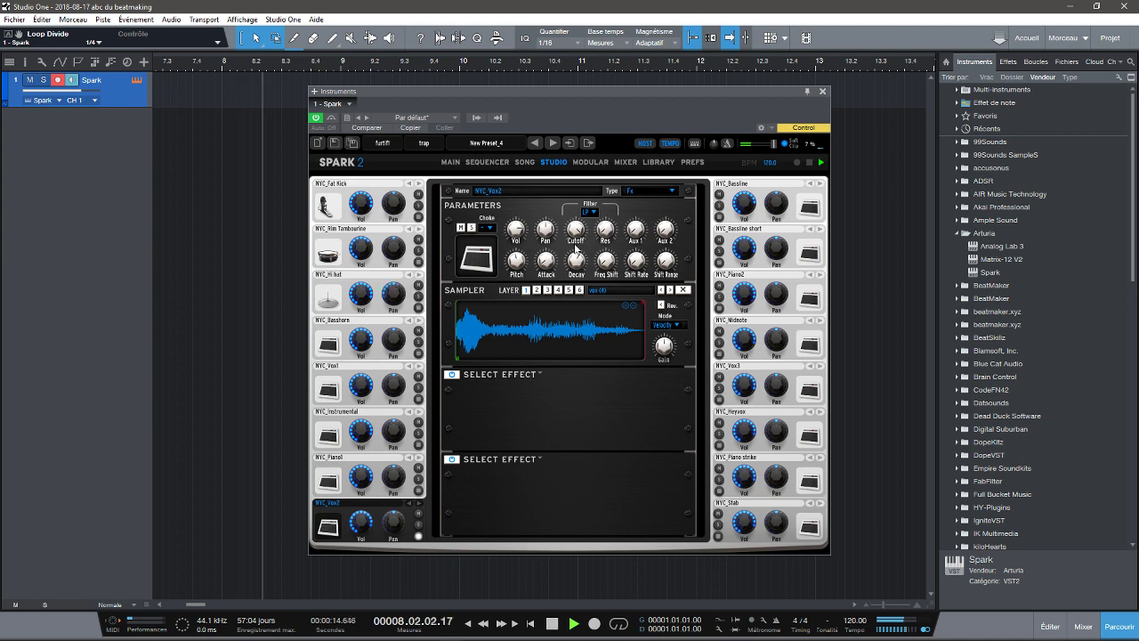
key(space)
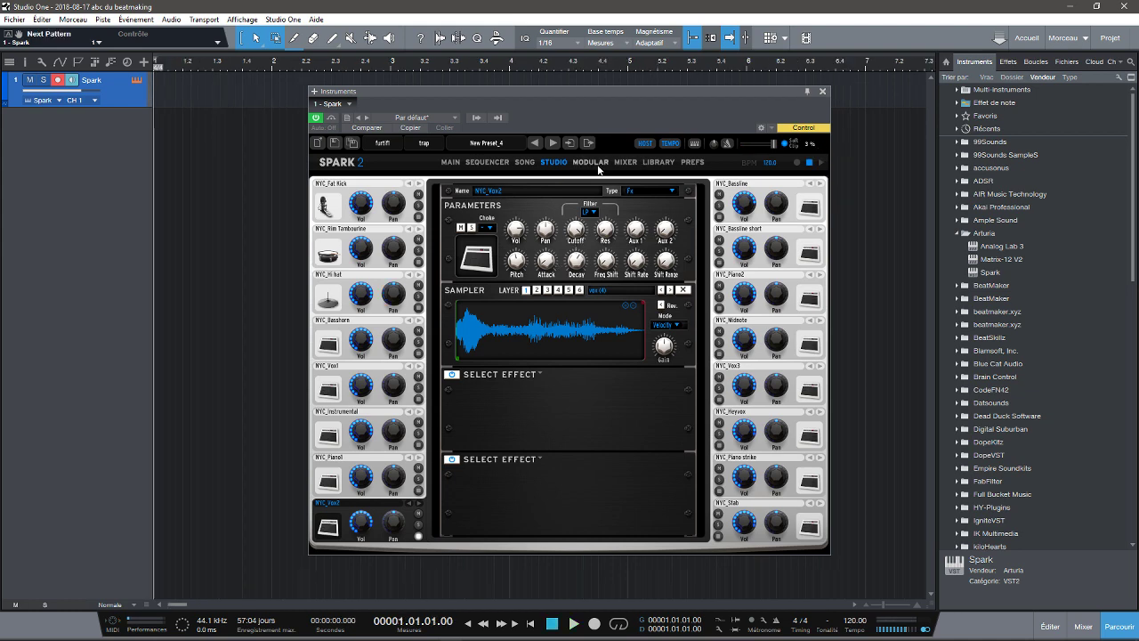
Step: Insert a Delay effect with the Classic_Ping-Pong preset on Fx mixer channel 8 and audition it with the song chain
click(625, 162)
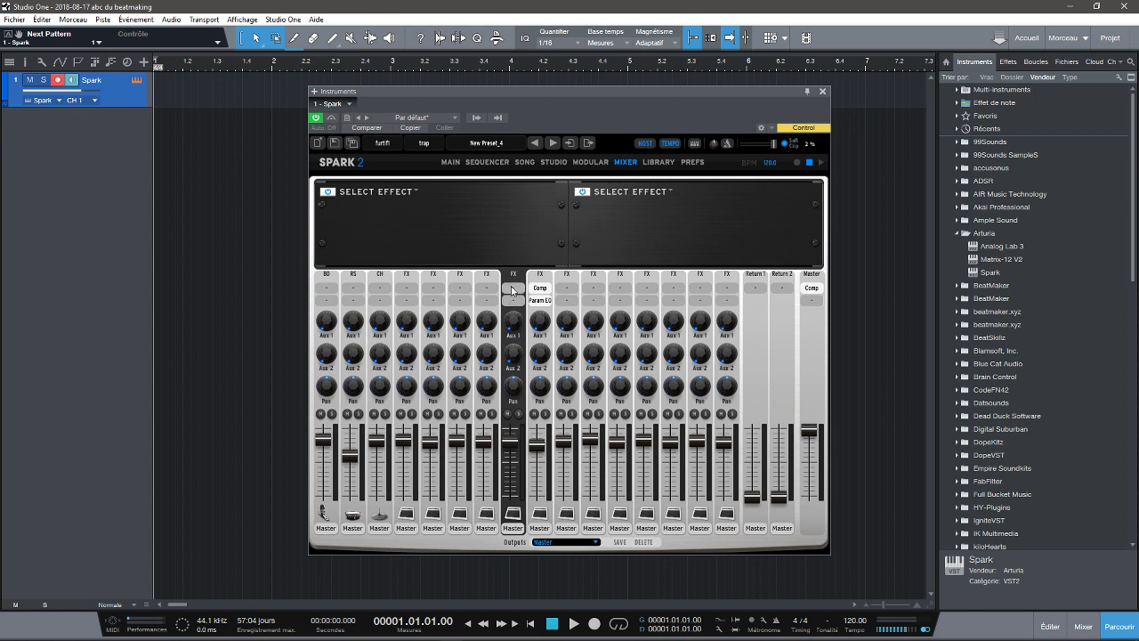
click(413, 192)
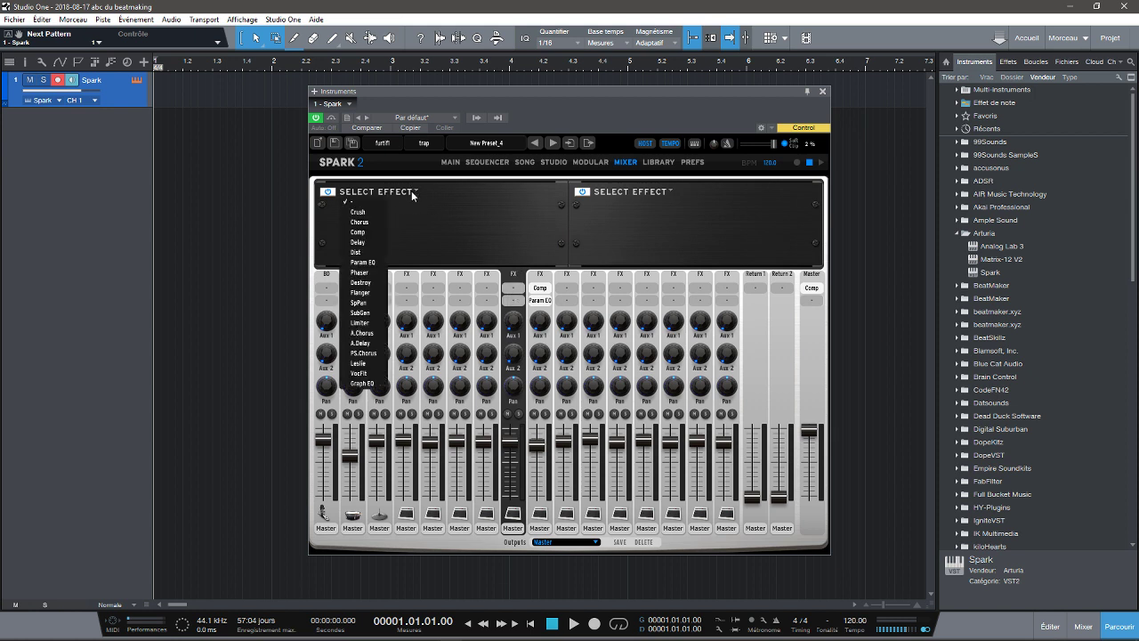
click(368, 245)
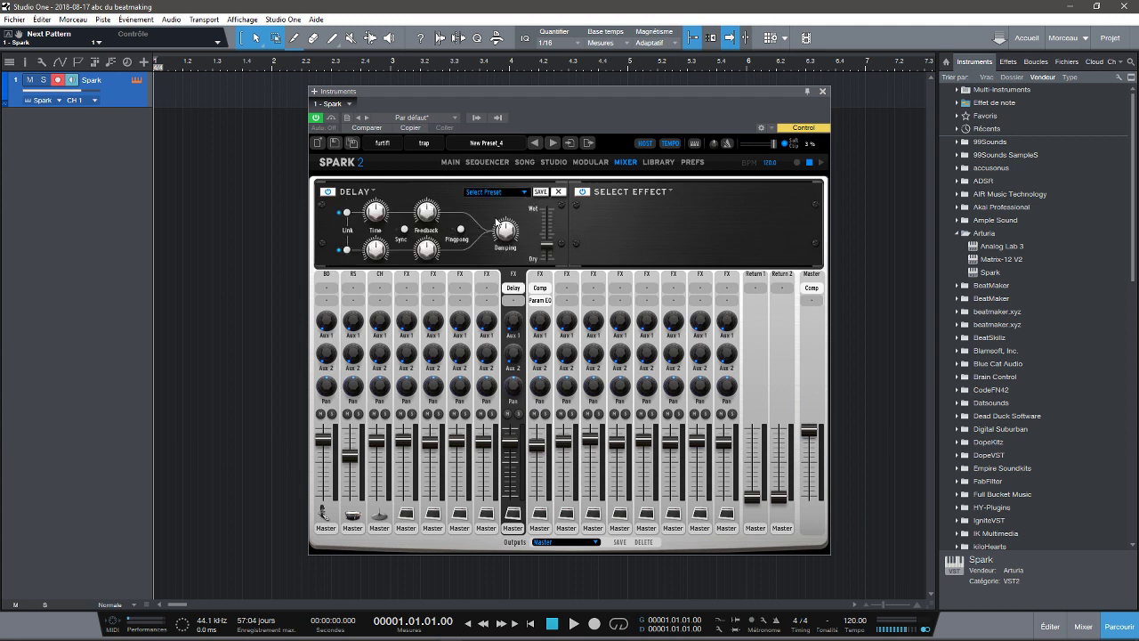
click(524, 191)
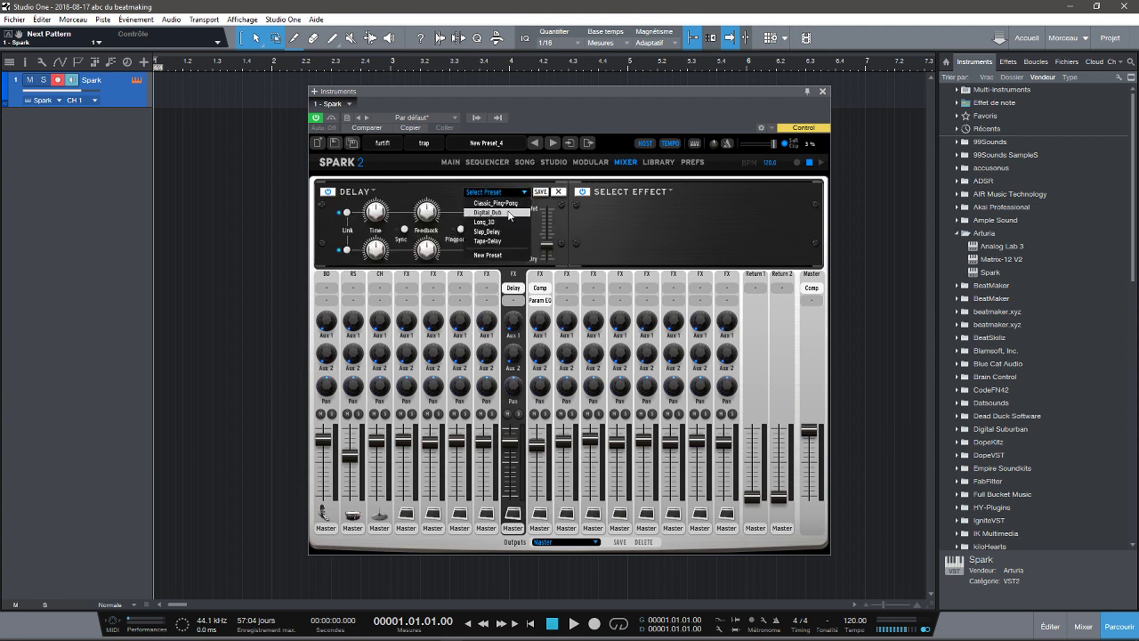
click(495, 202)
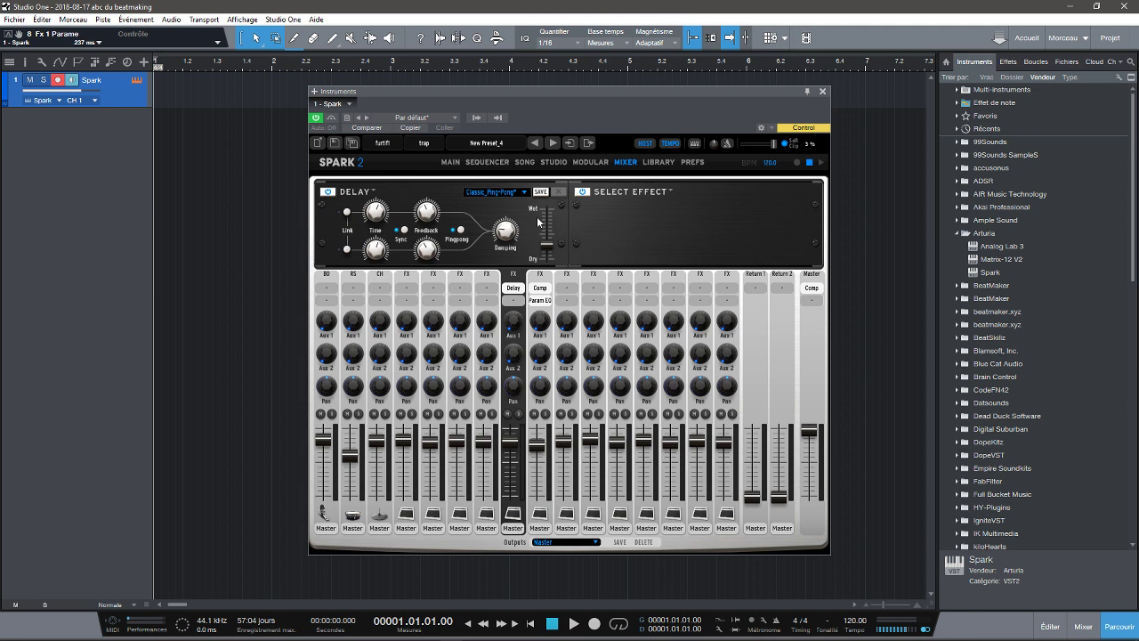
key(space)
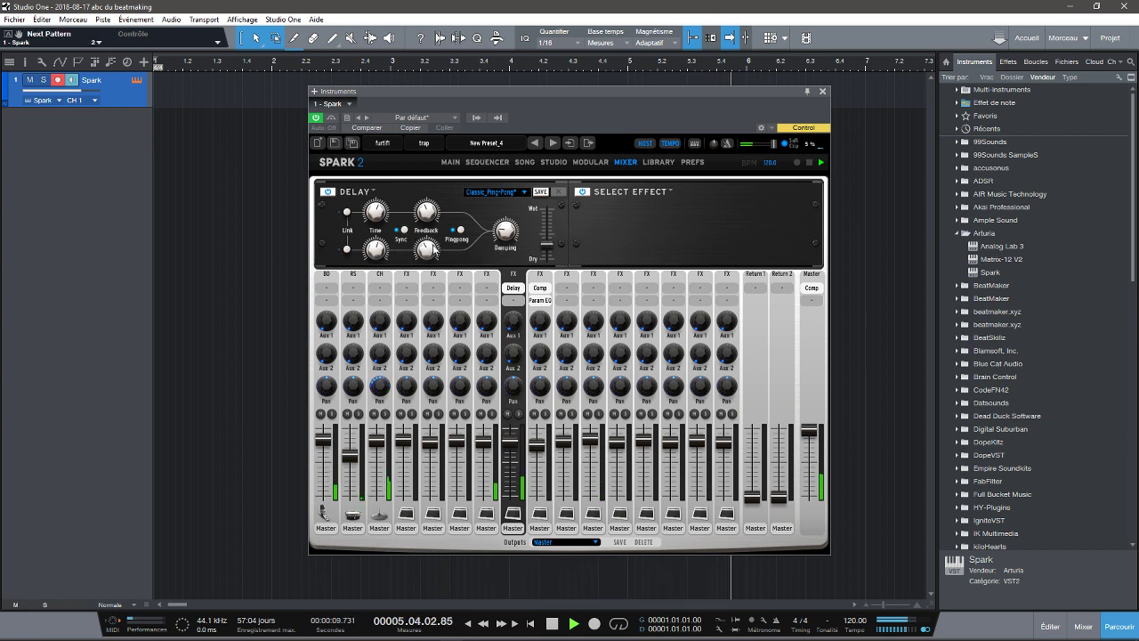
key(space)
Step: Set the channel 8 Delay's first time to 1/4 with sync on, and enable Link for both delay lines during playback
mouse_move(372, 252)
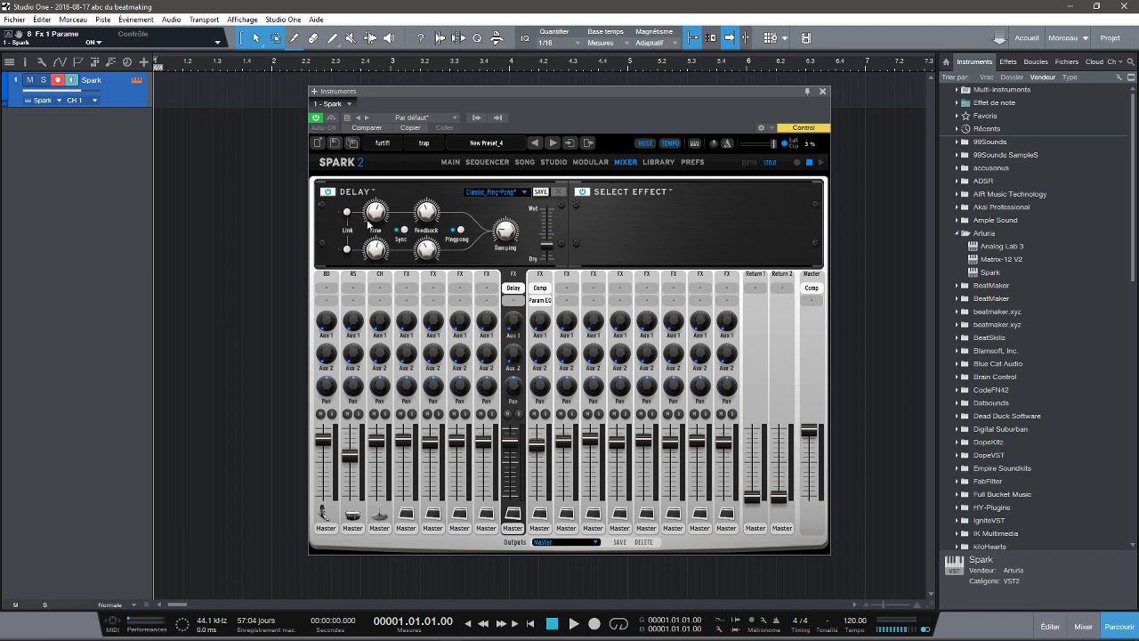
mouse_move(380, 216)
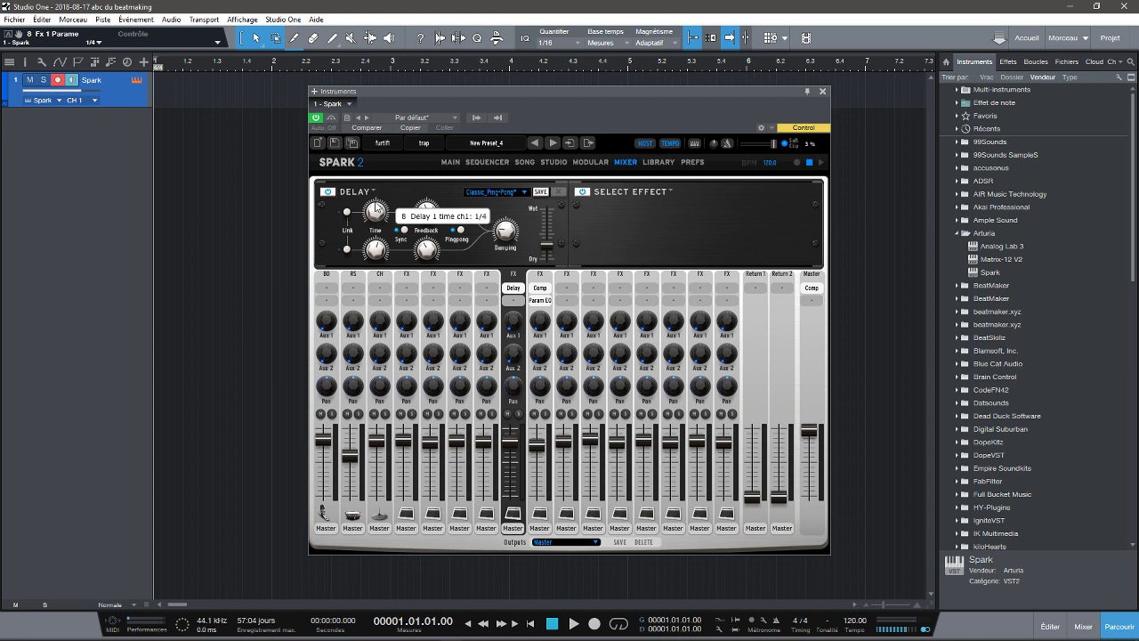
key(space)
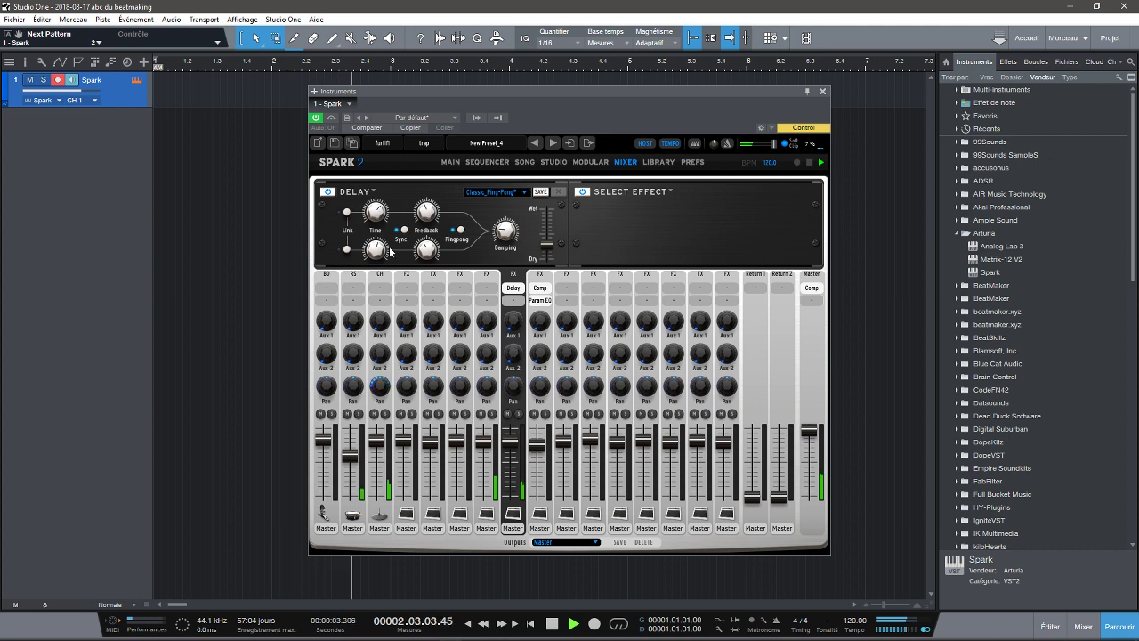
click(348, 250)
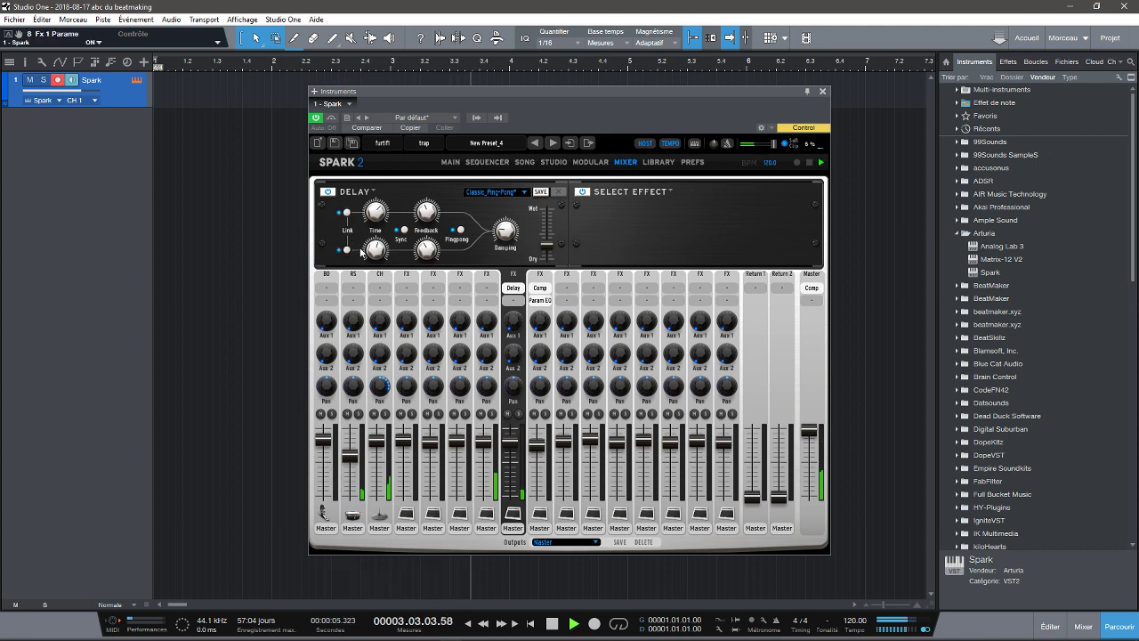
mouse_move(377, 251)
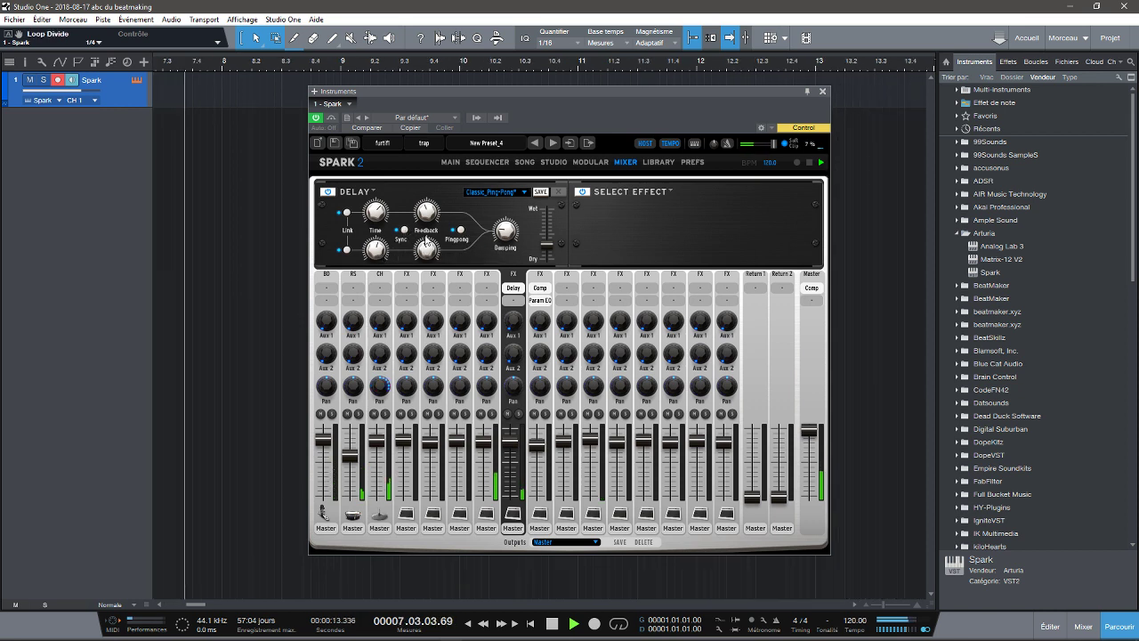
mouse_move(509, 235)
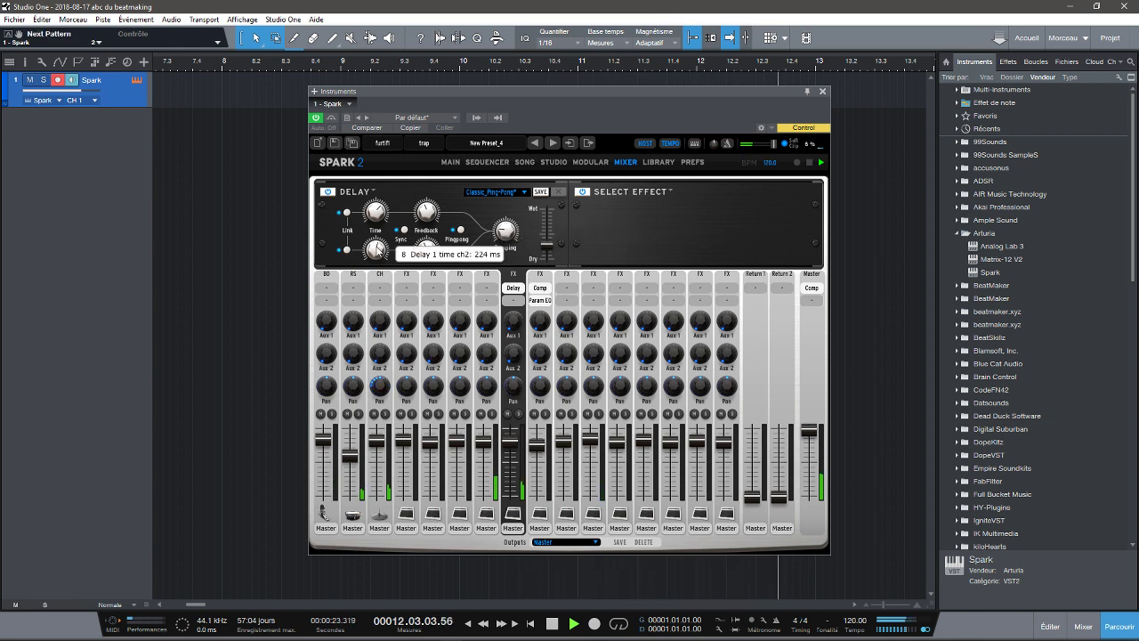
click(403, 232)
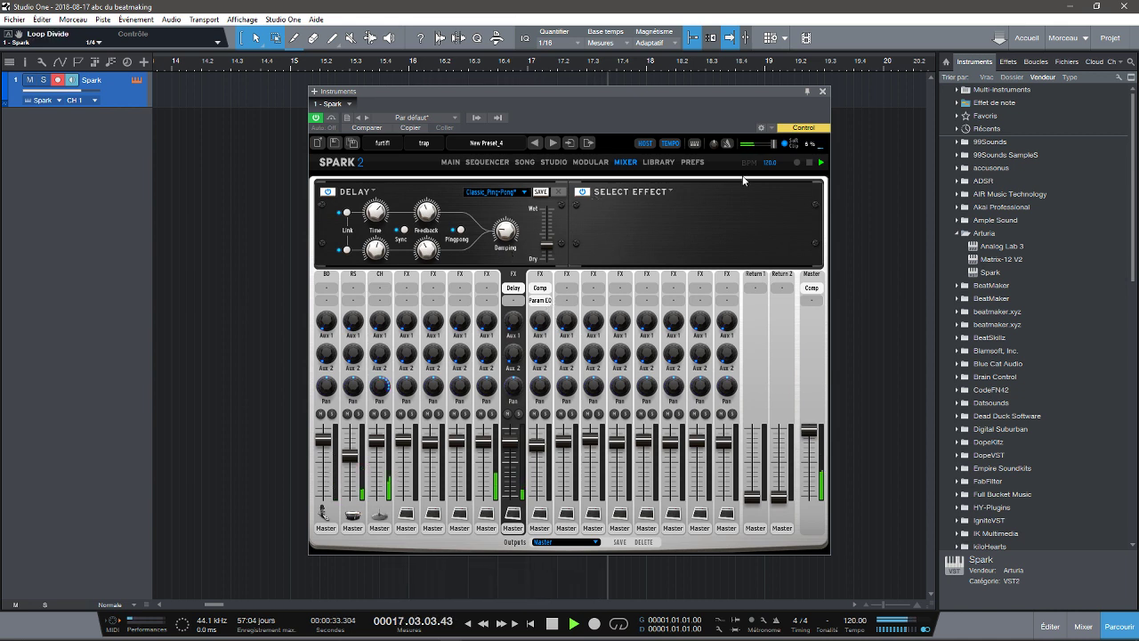
Step: Look through the effects available for channel 8's second slot and briefly solo the Rimshot channel
click(670, 190)
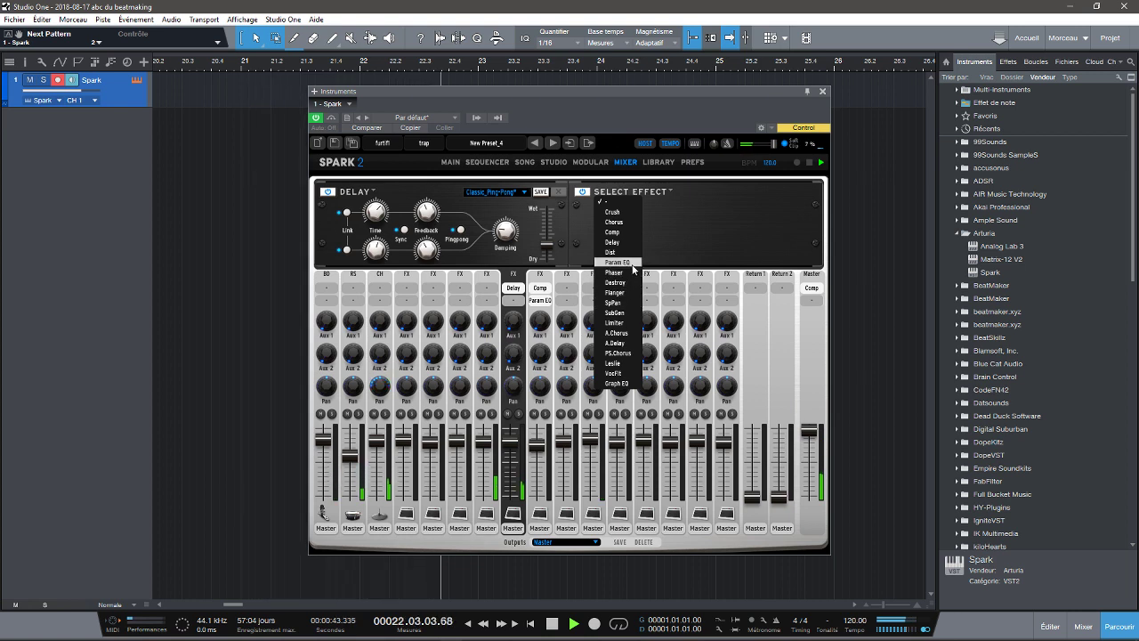
click(681, 235)
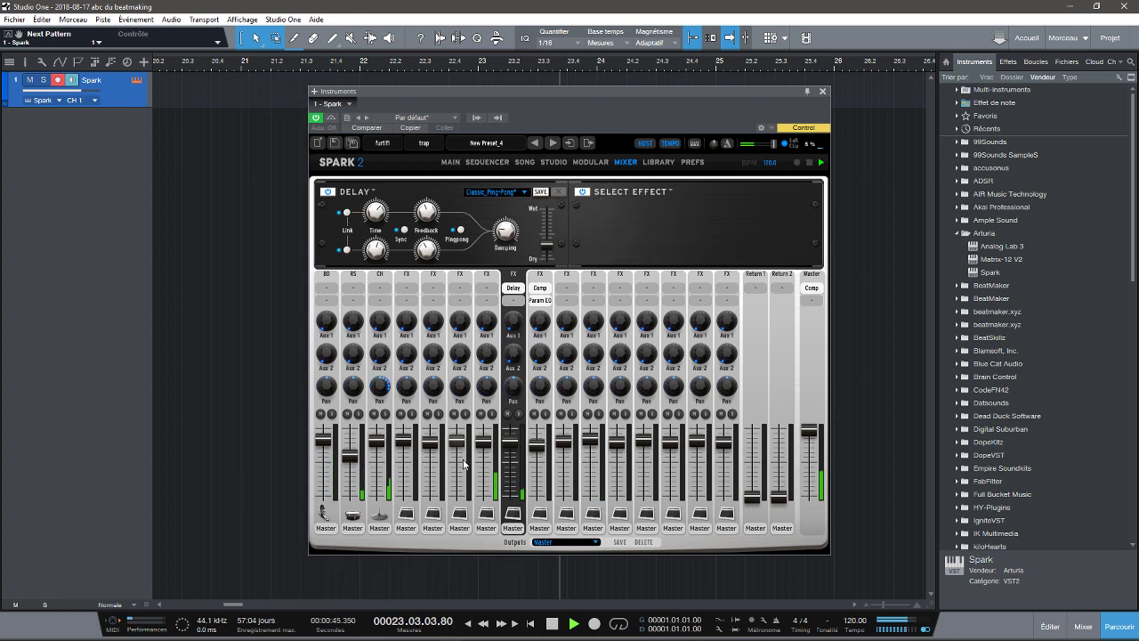
click(359, 415)
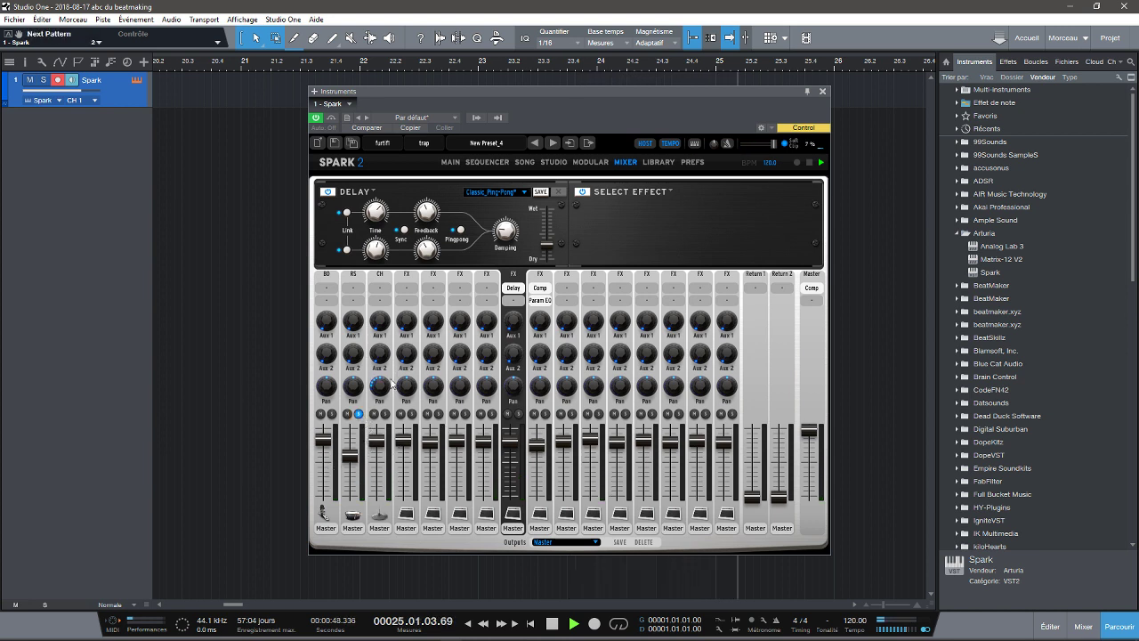
click(359, 414)
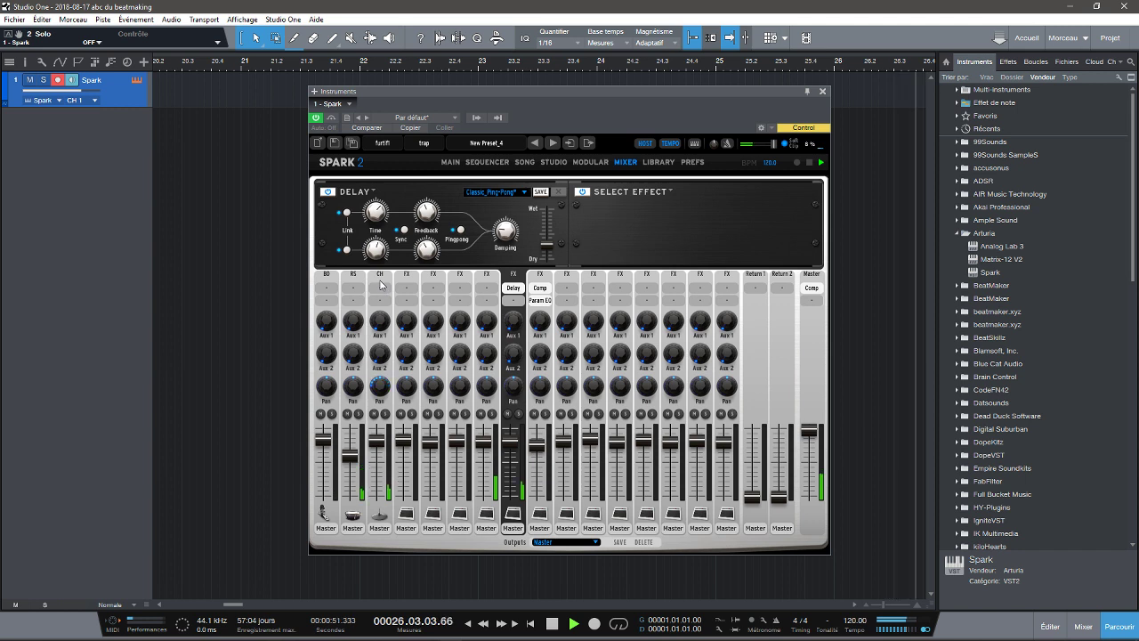
Step: Insert a Param EQ on the Rimshot mixer channel and load the Param_EQ_Hi_Enhancer preset
click(375, 280)
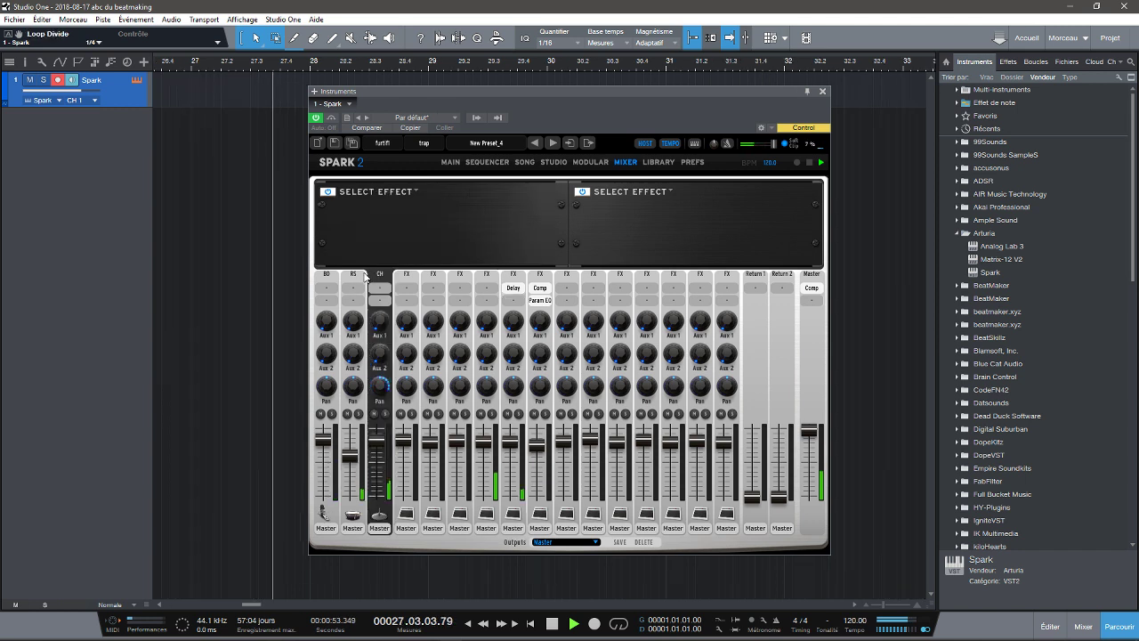
click(356, 279)
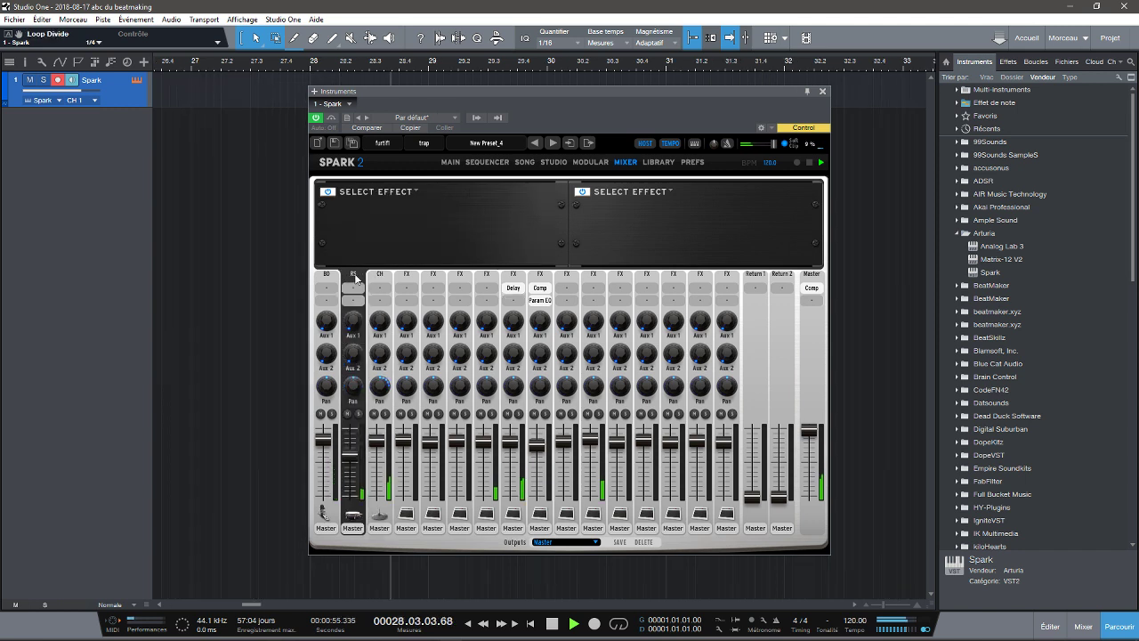
click(409, 191)
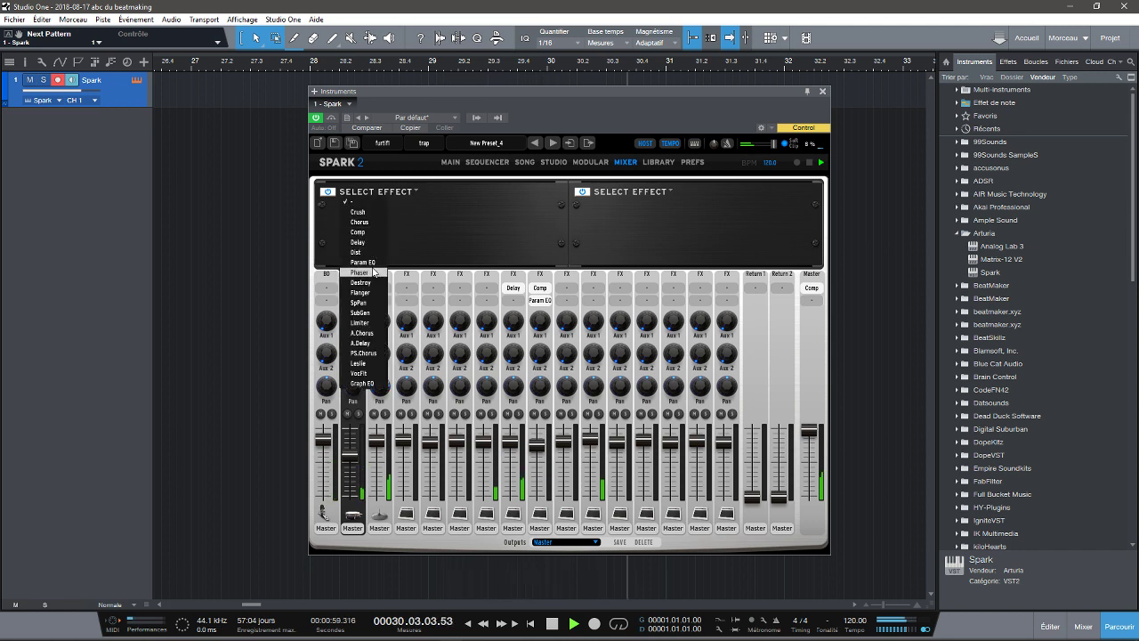
click(377, 261)
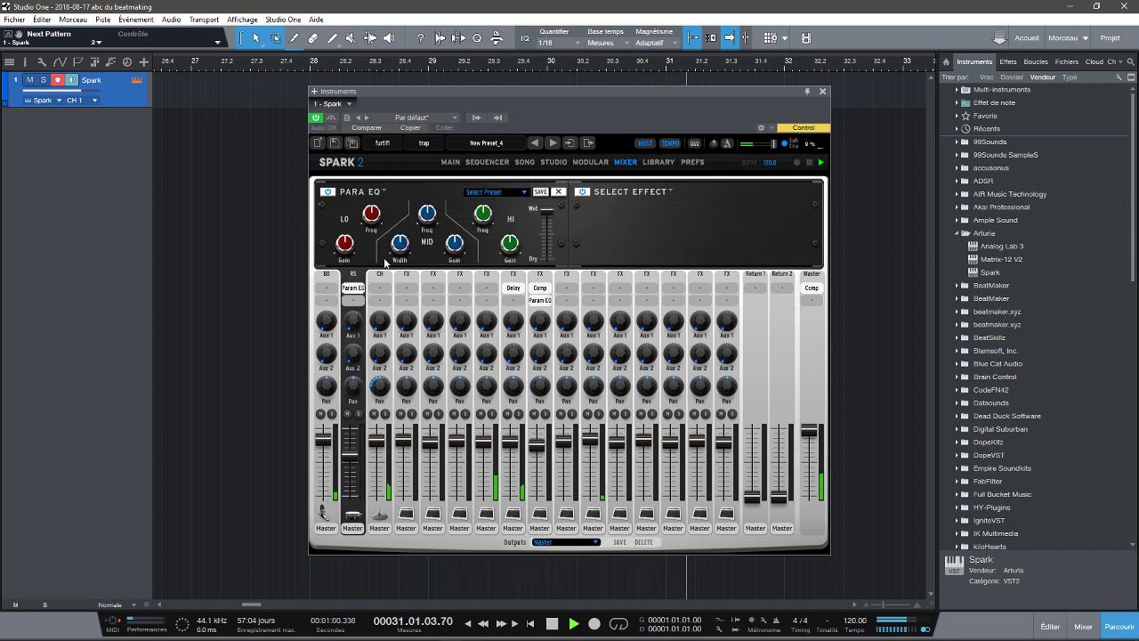
click(510, 192)
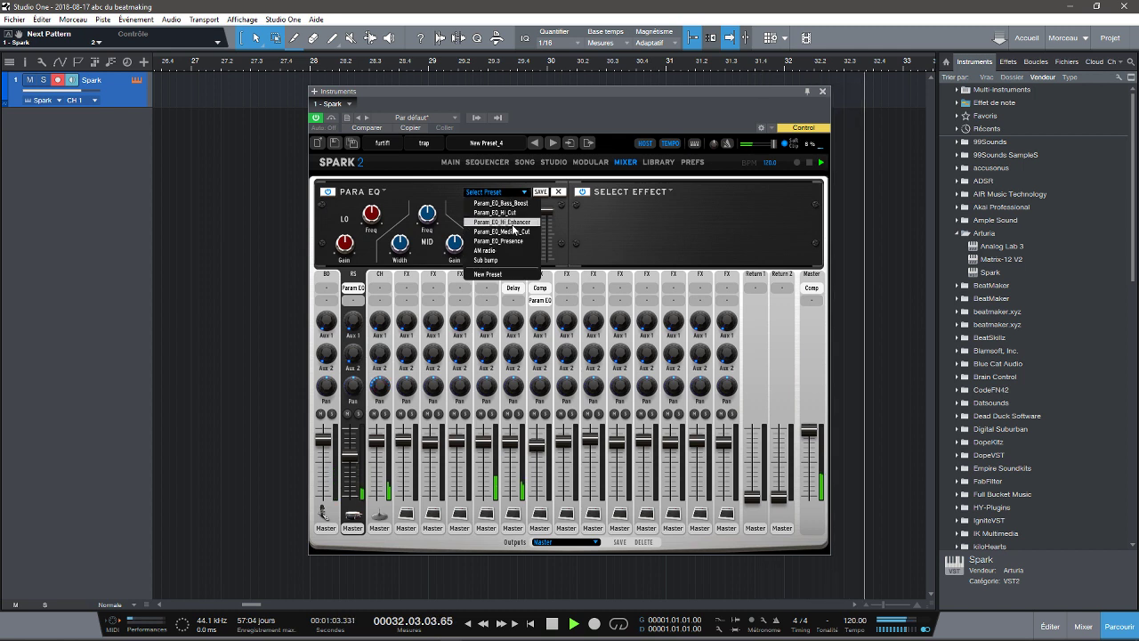
click(512, 223)
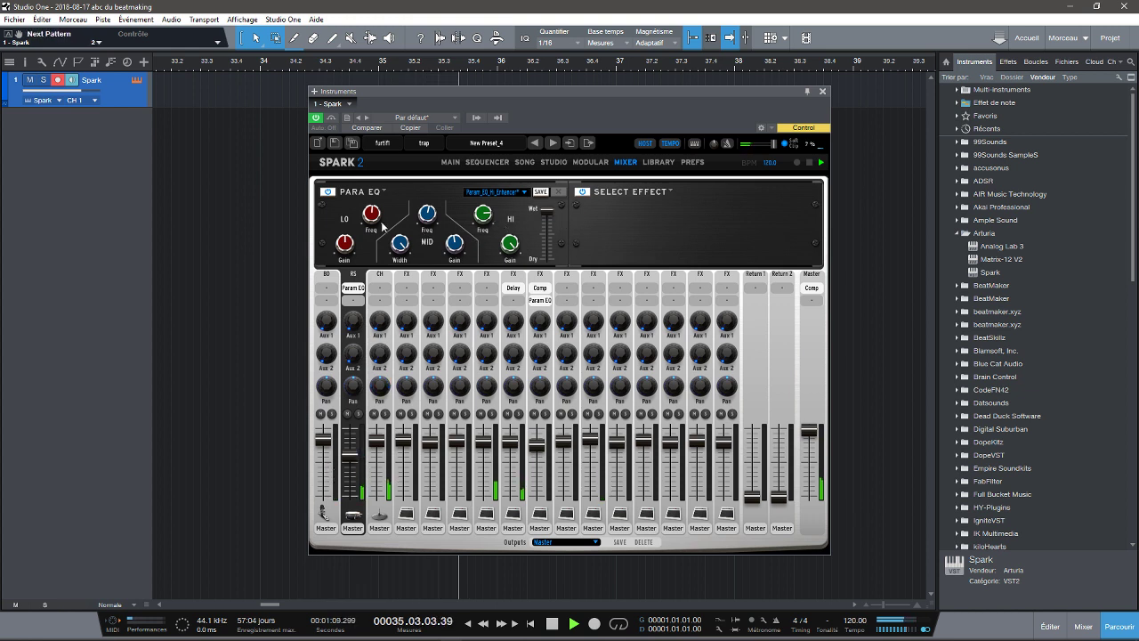
Step: Lower the Rimshot EQ's low-shelf frequency, set its mid width to 3.31 and raise its mid gain
mouse_move(375, 219)
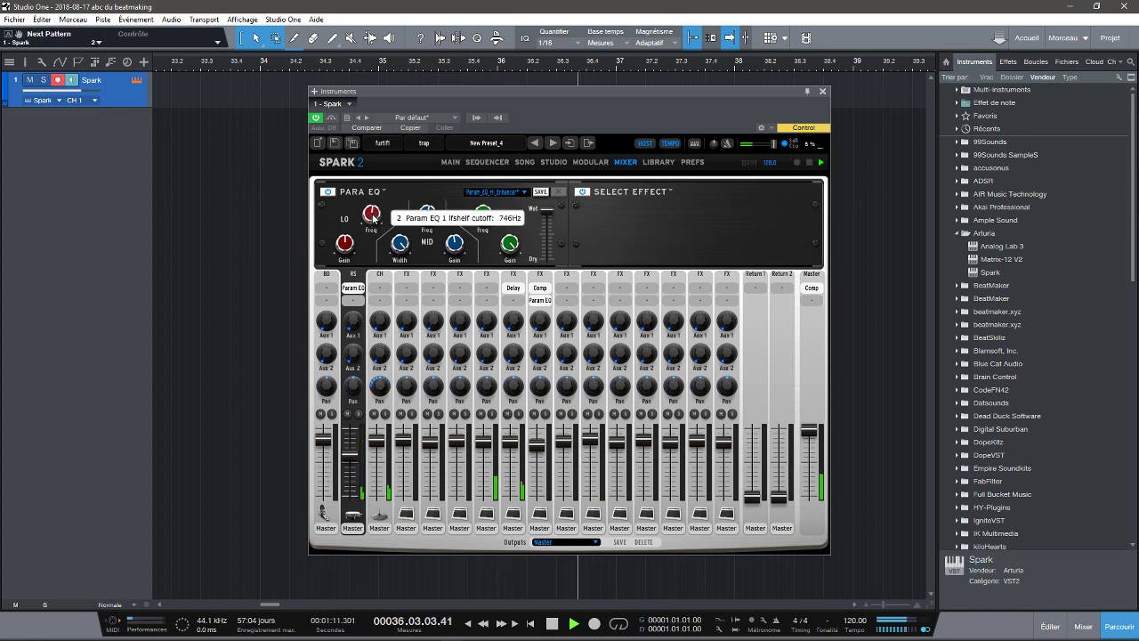
mouse_move(375, 219)
mouse_down()
mouse_move(377, 201)
mouse_move(378, 224)
mouse_up()
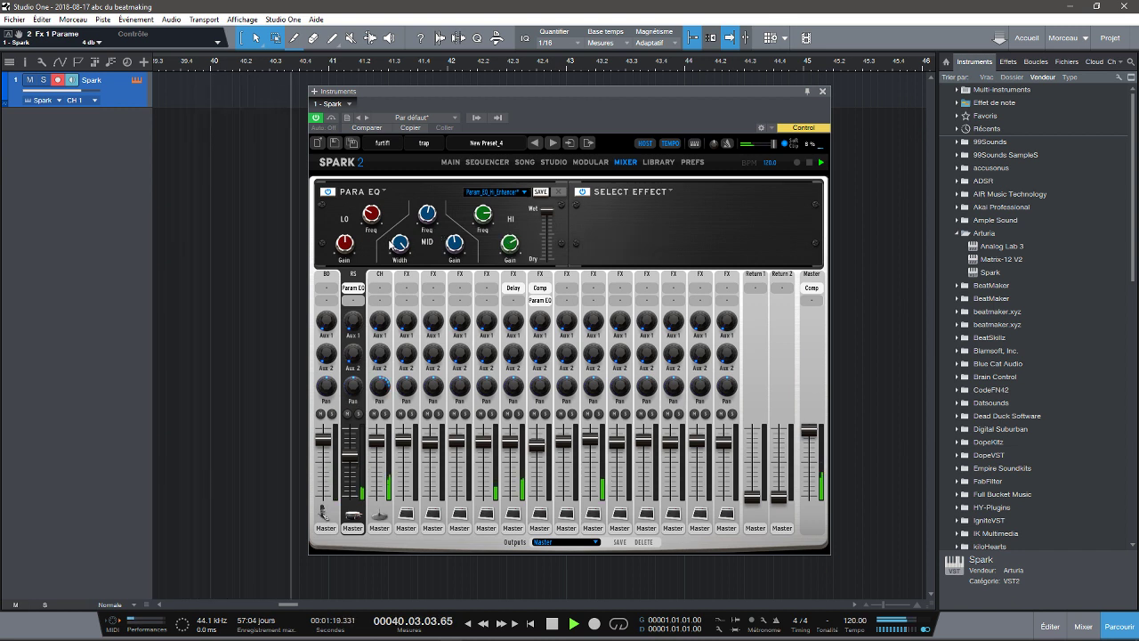
mouse_move(398, 254)
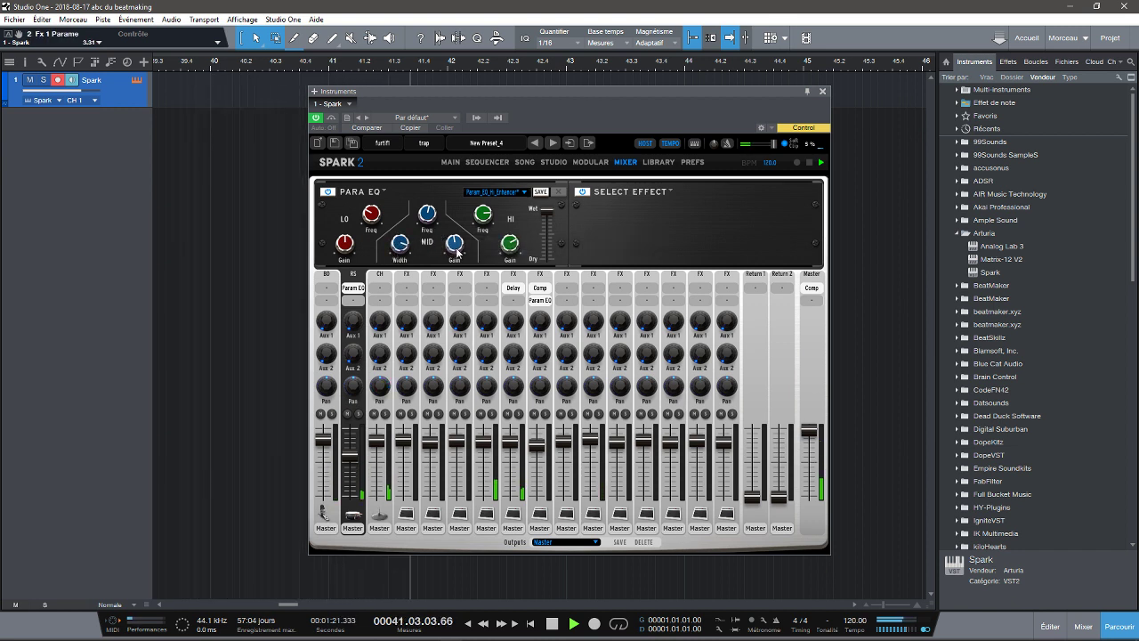
mouse_move(453, 243)
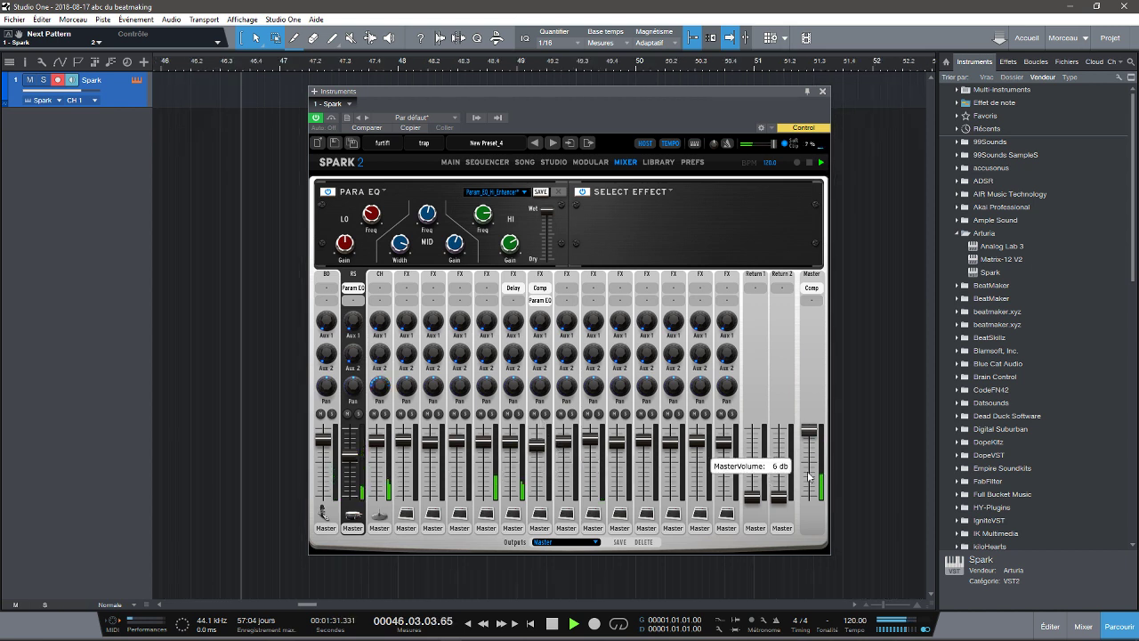
Step: Stop playback, check the Rimshot steps in pattern A1 and return to the Main page
key(space)
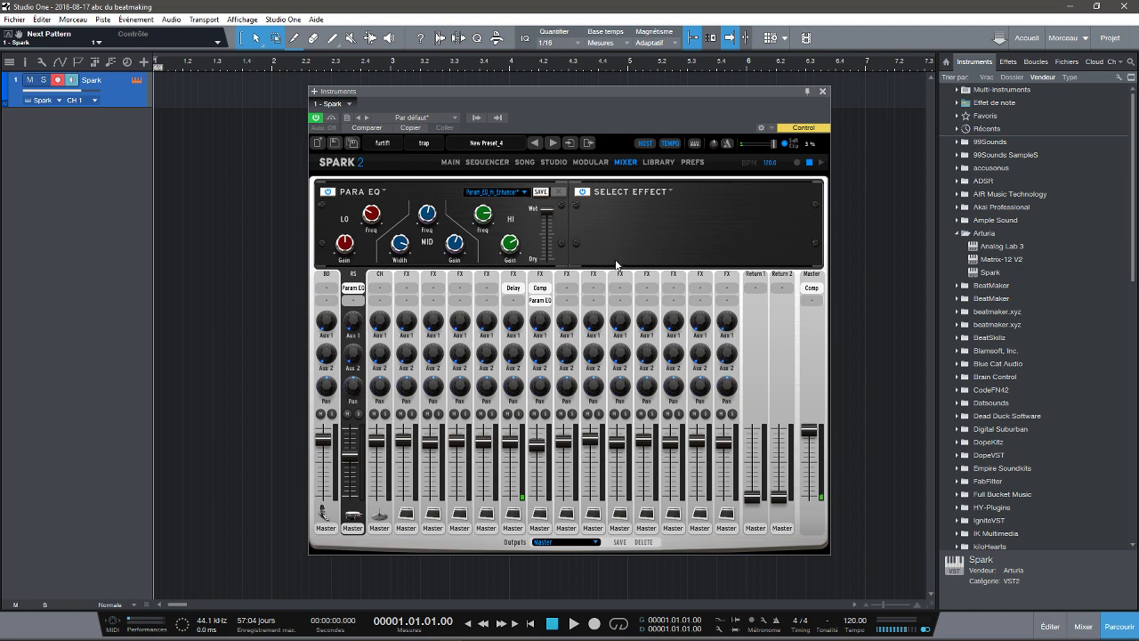
click(485, 163)
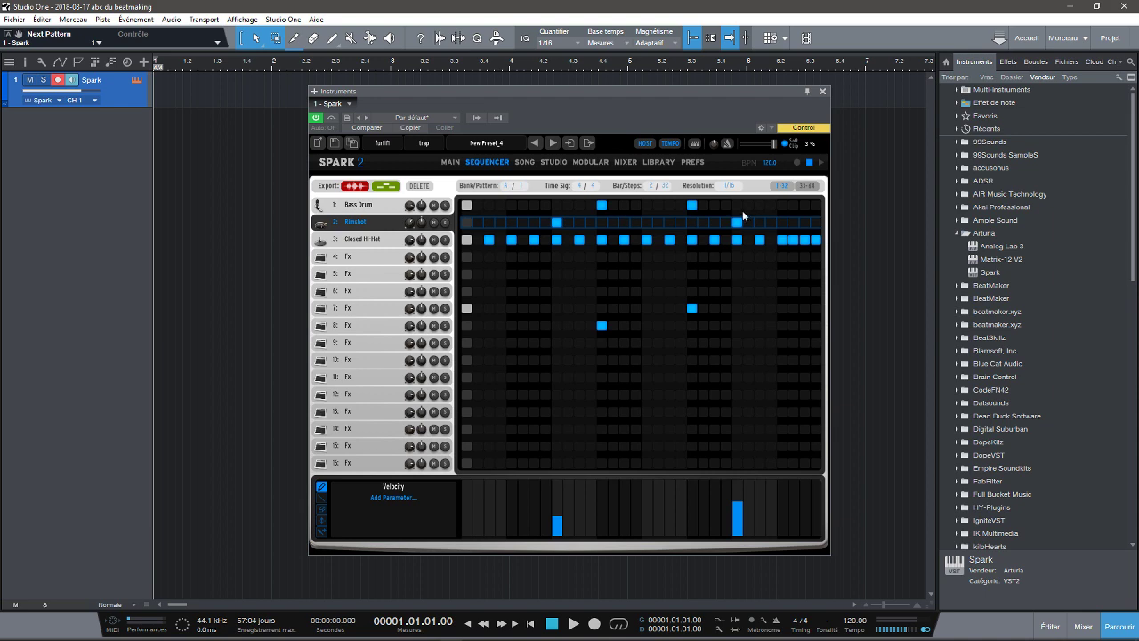
click(451, 162)
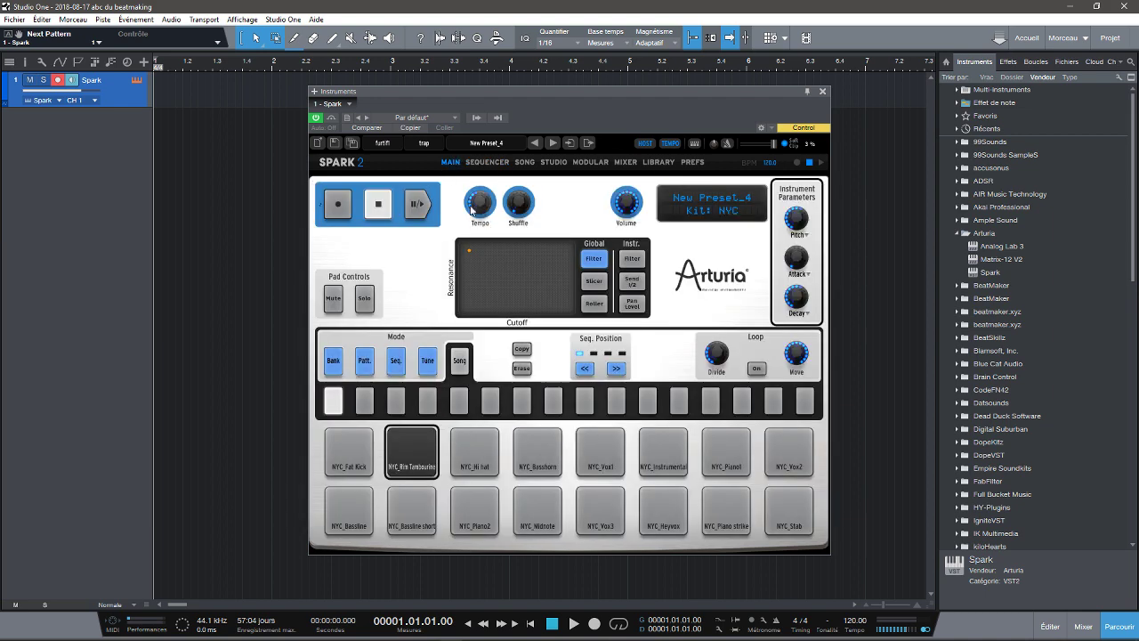
Step: Switch to pattern mode, select pattern A3 and open it in the step sequencer
click(366, 364)
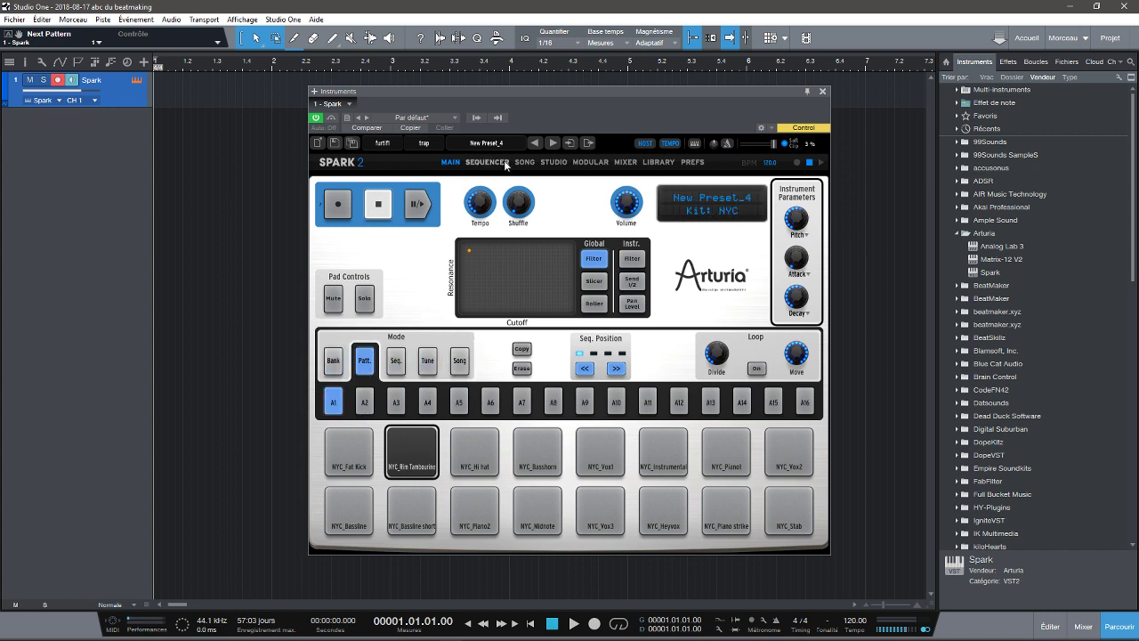
click(488, 162)
click(450, 162)
click(364, 400)
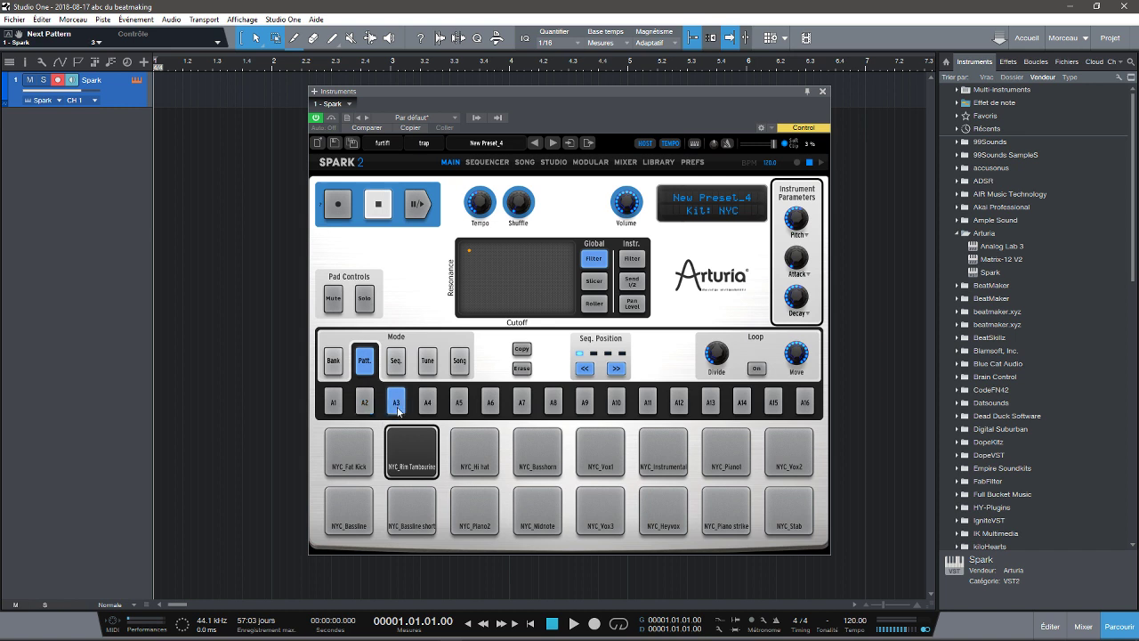
click(485, 163)
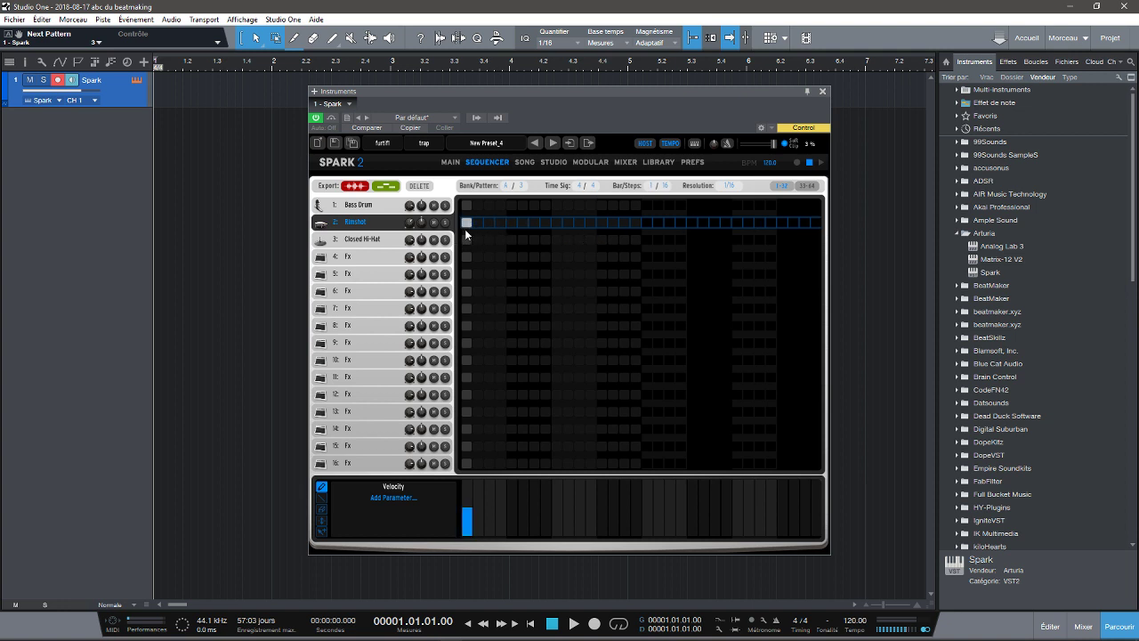
Step: Fill the Closed Hi-Hat lane of pattern A3 on every step and extend the pattern to 32 steps
drag(466, 244, 689, 246)
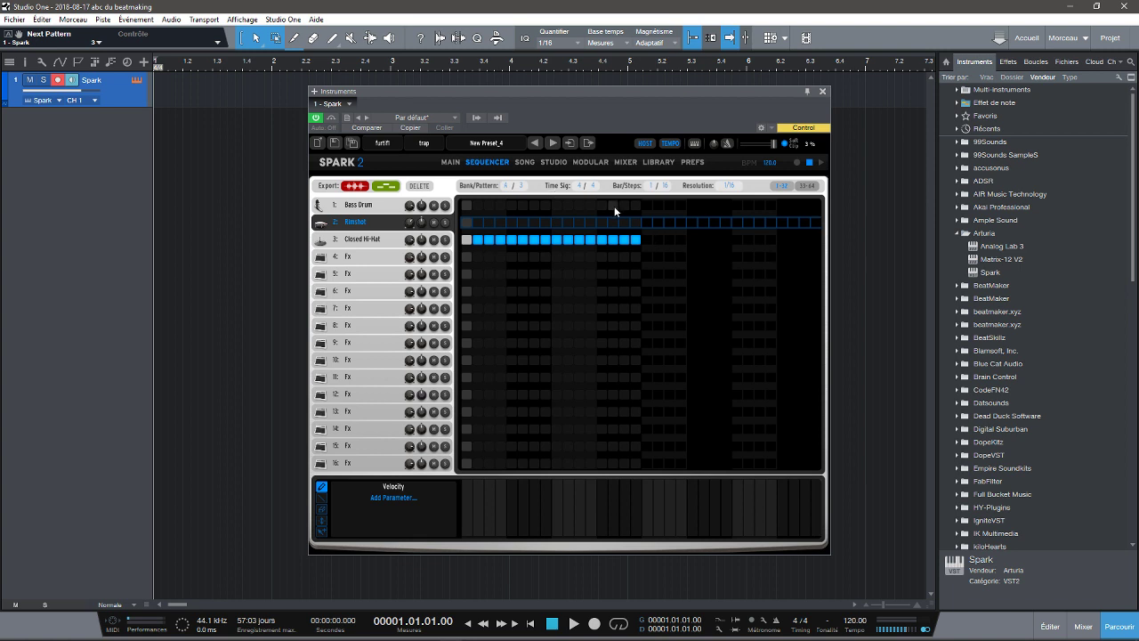
click(663, 186)
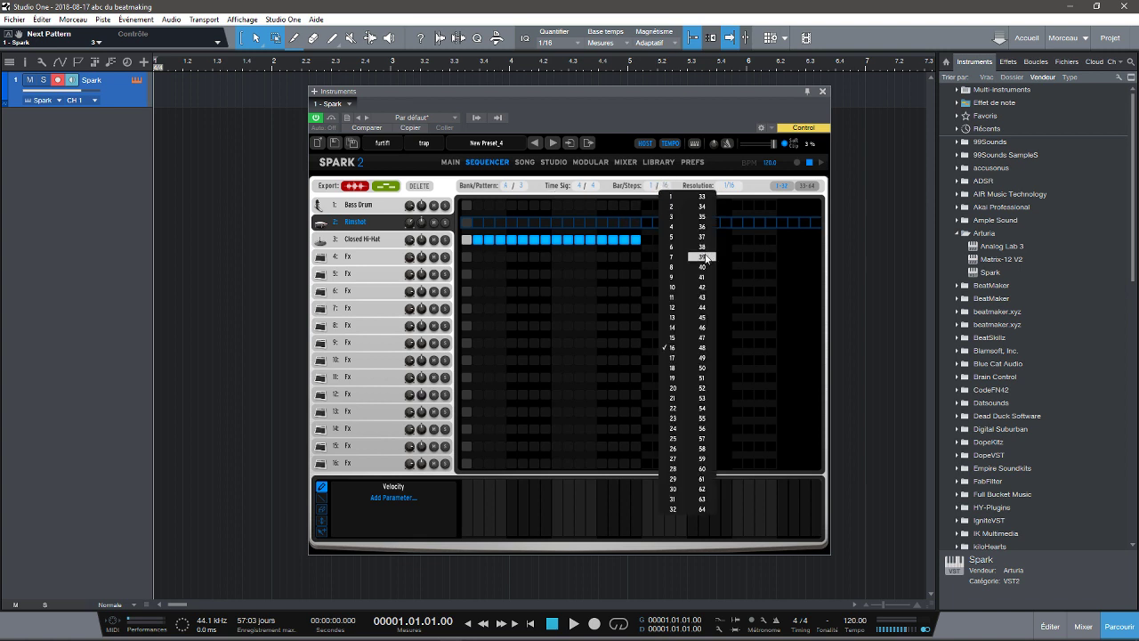
click(672, 509)
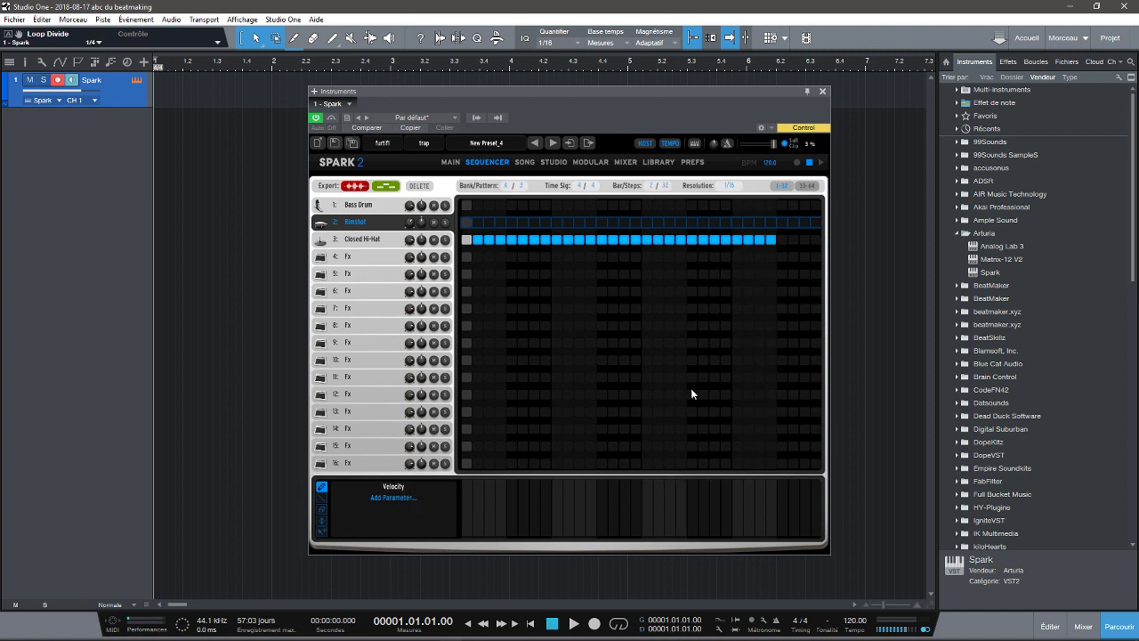
drag(780, 239, 826, 239)
Step: Add a Rimshot hit on step 9 and a Bass Drum hit on step 1, and start playback
click(553, 222)
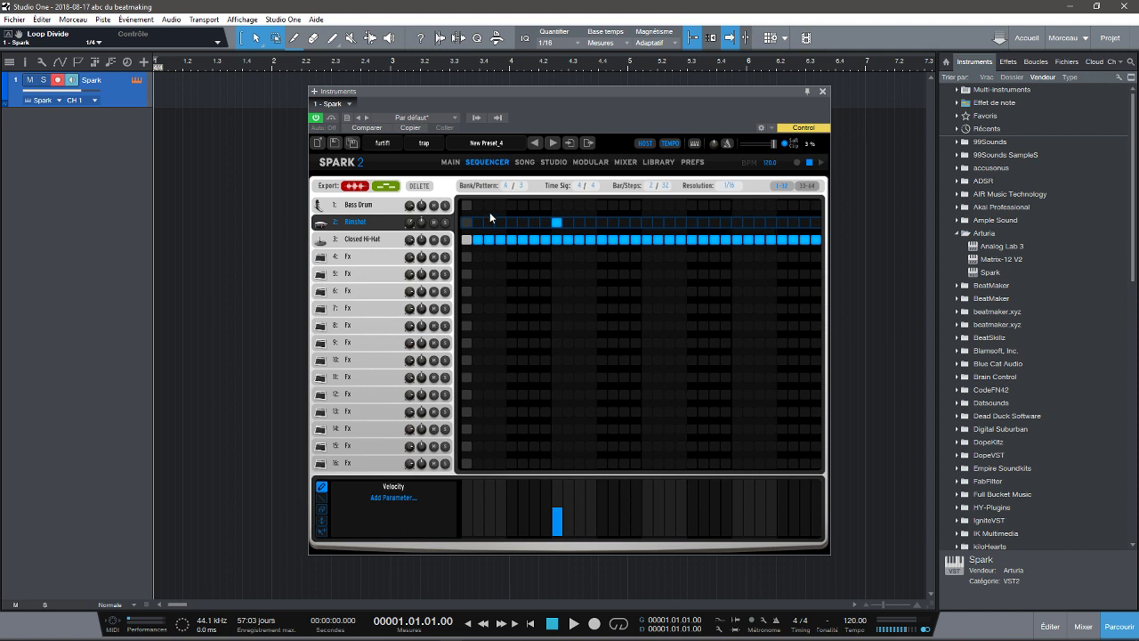
click(466, 206)
key(space)
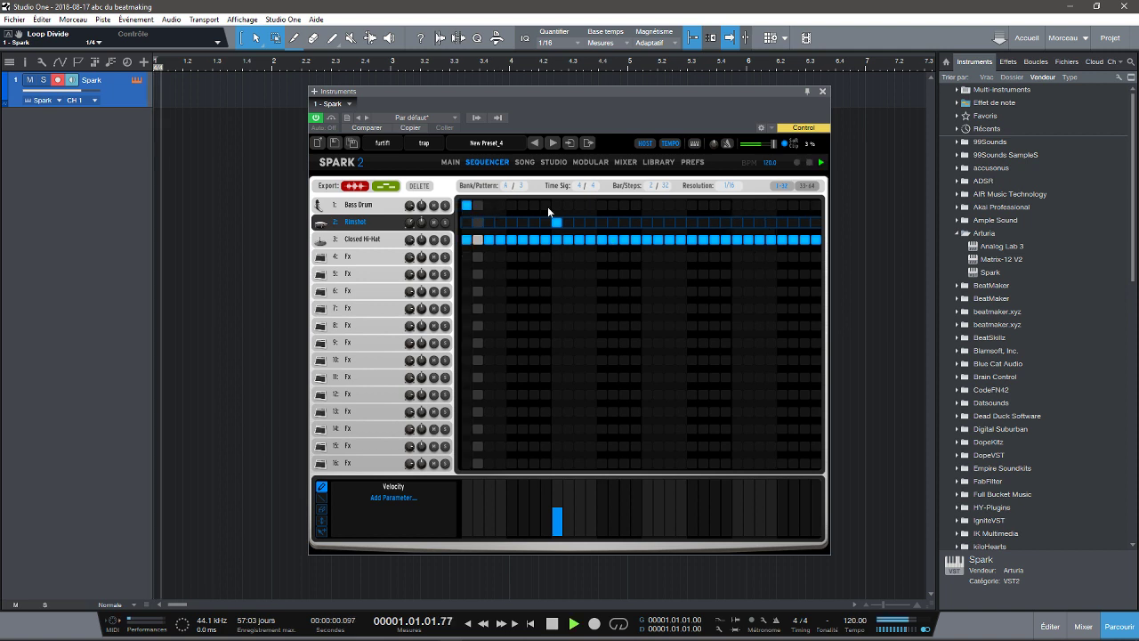
Step: Remove the Closed Hi-Hat hits on steps 14, 17 and 20
click(615, 240)
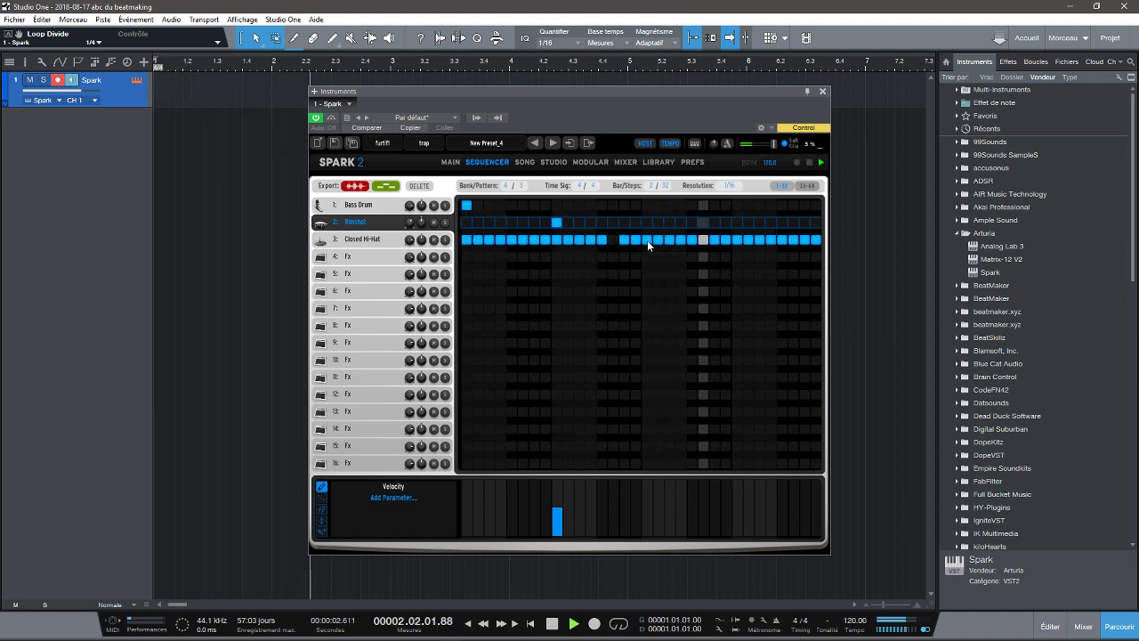
click(648, 239)
click(681, 239)
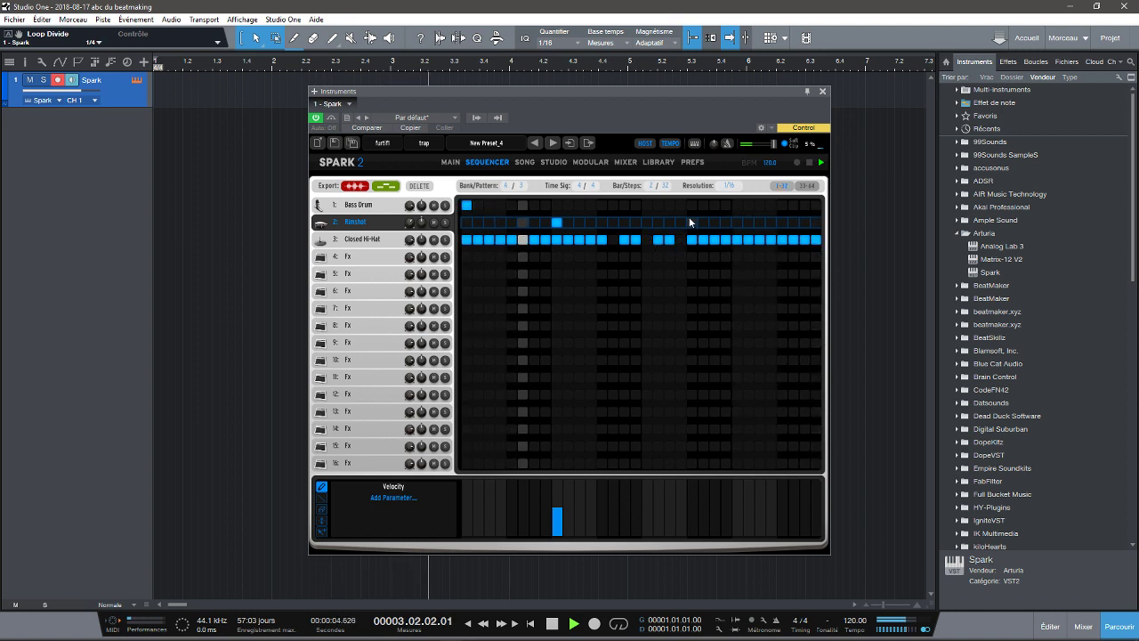
Step: Add a Rimshot hit on step 25 and Bass Drum hits on steps 13 and 27
click(735, 222)
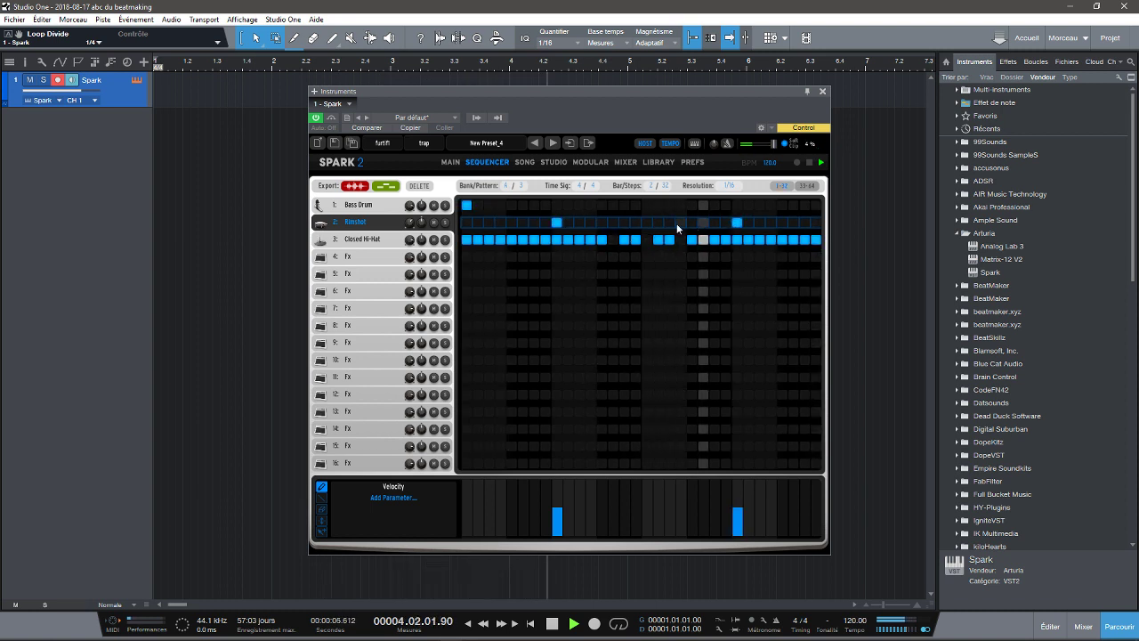
click(601, 205)
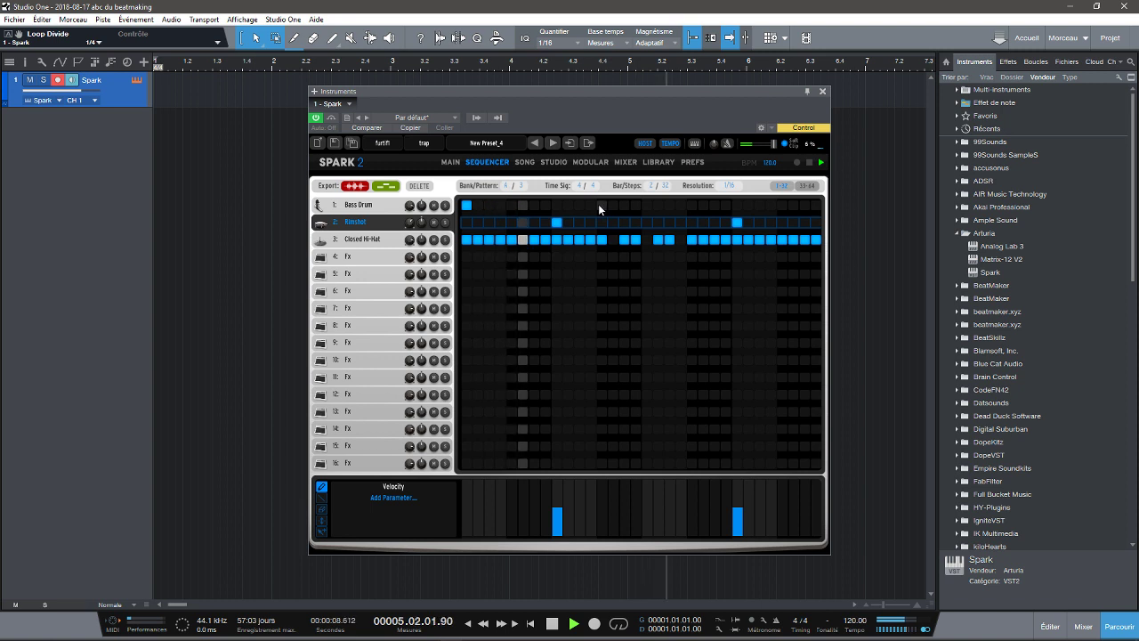
click(759, 205)
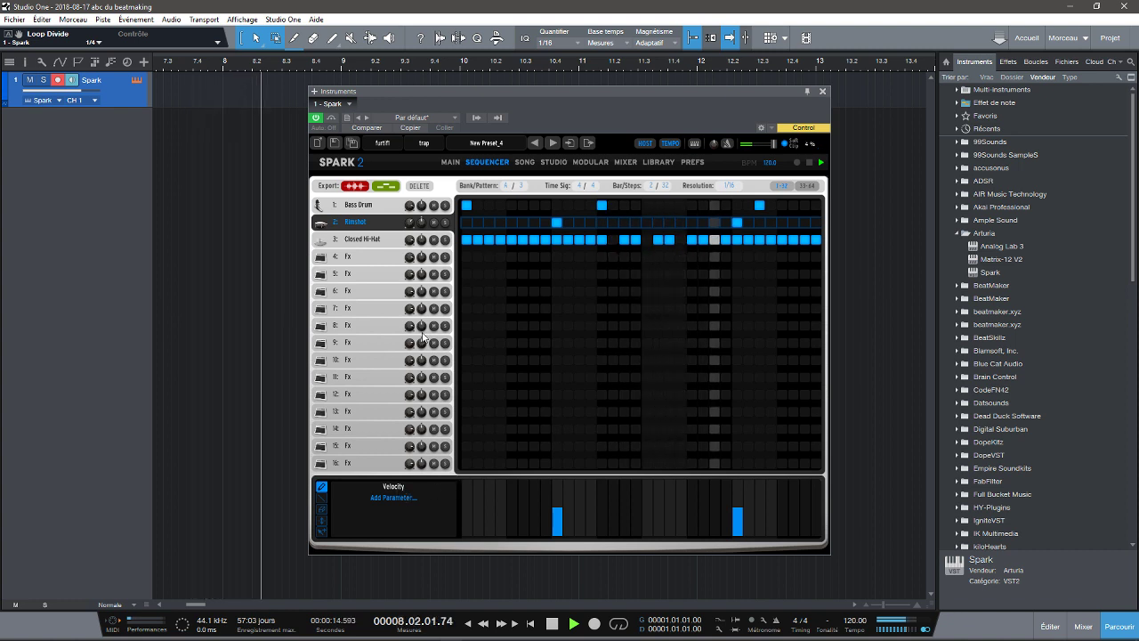
Step: Add the Repeat automation parameter to the Bass Drum and try a repeat value on step 27
click(380, 207)
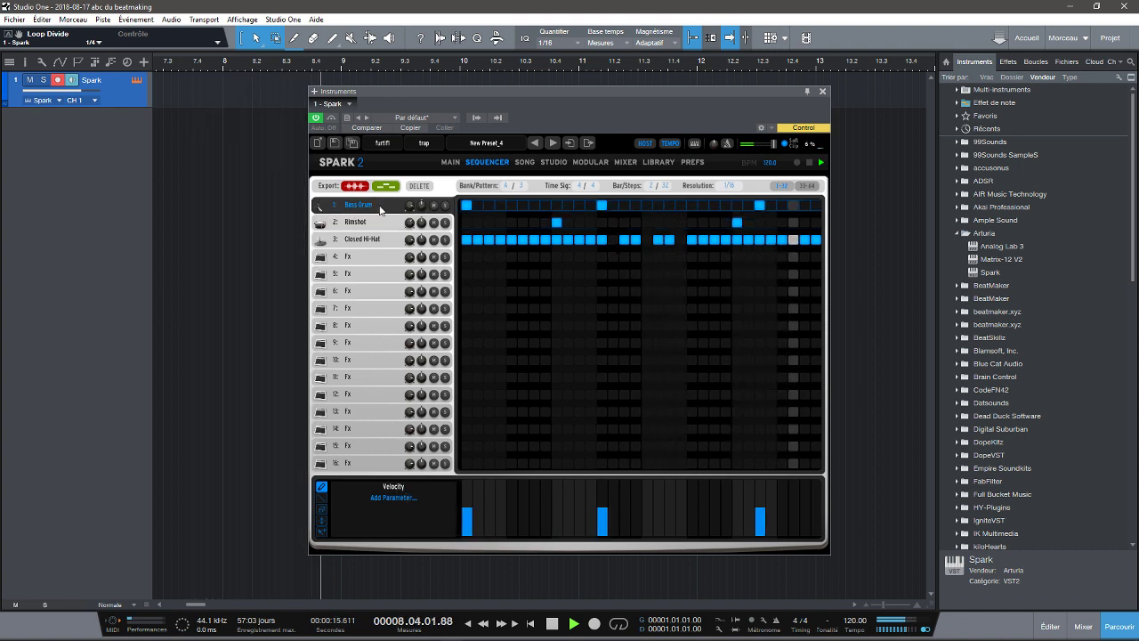
click(394, 488)
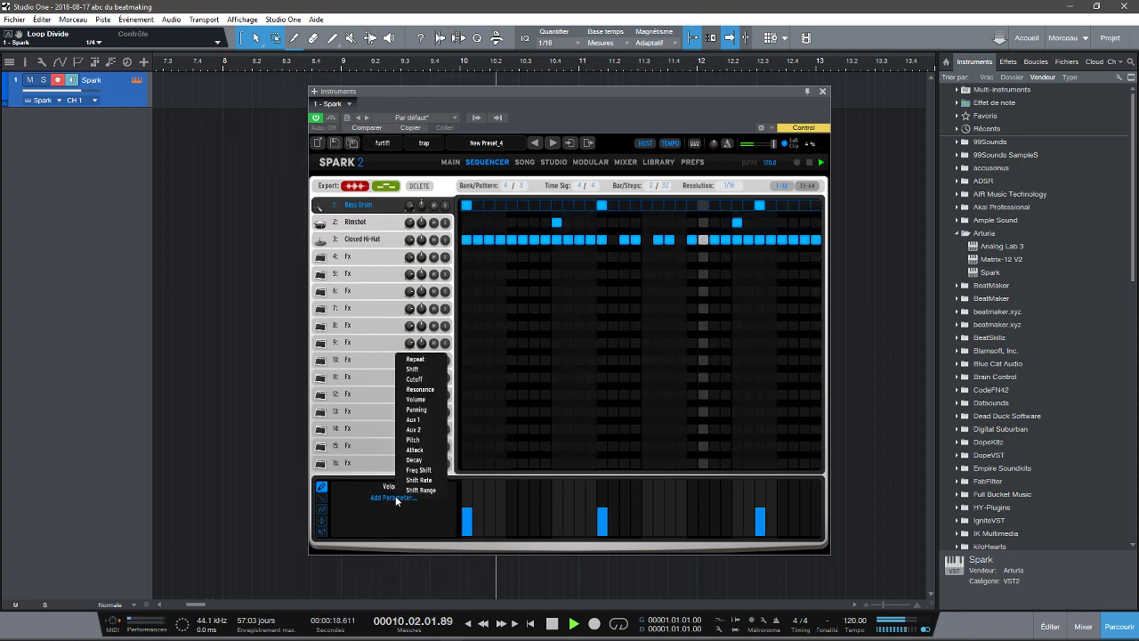
click(435, 361)
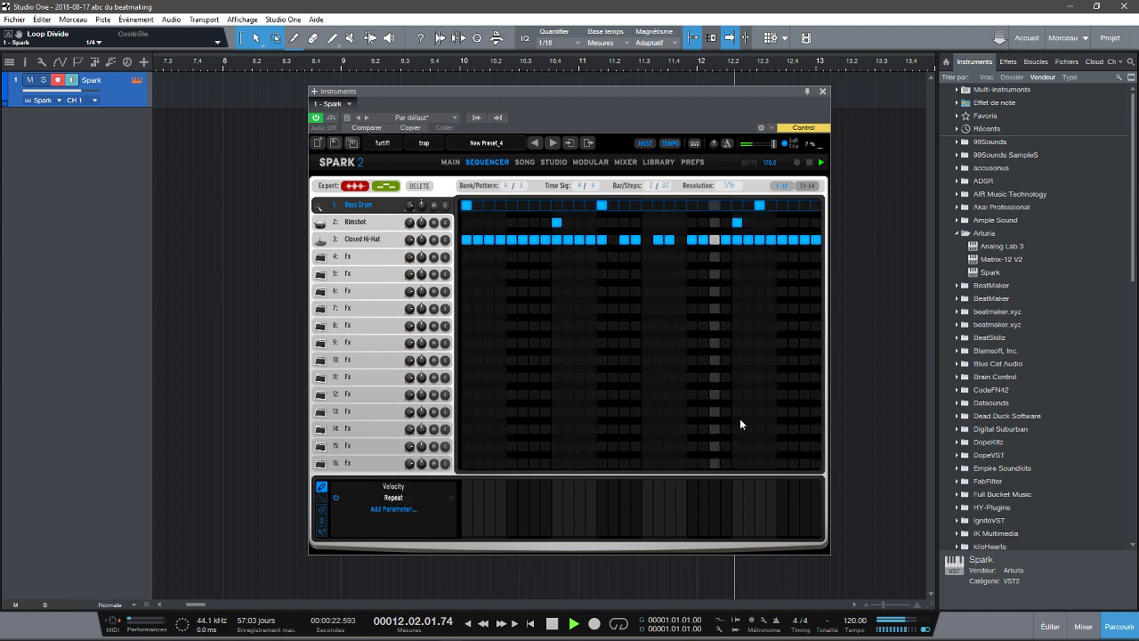
click(758, 531)
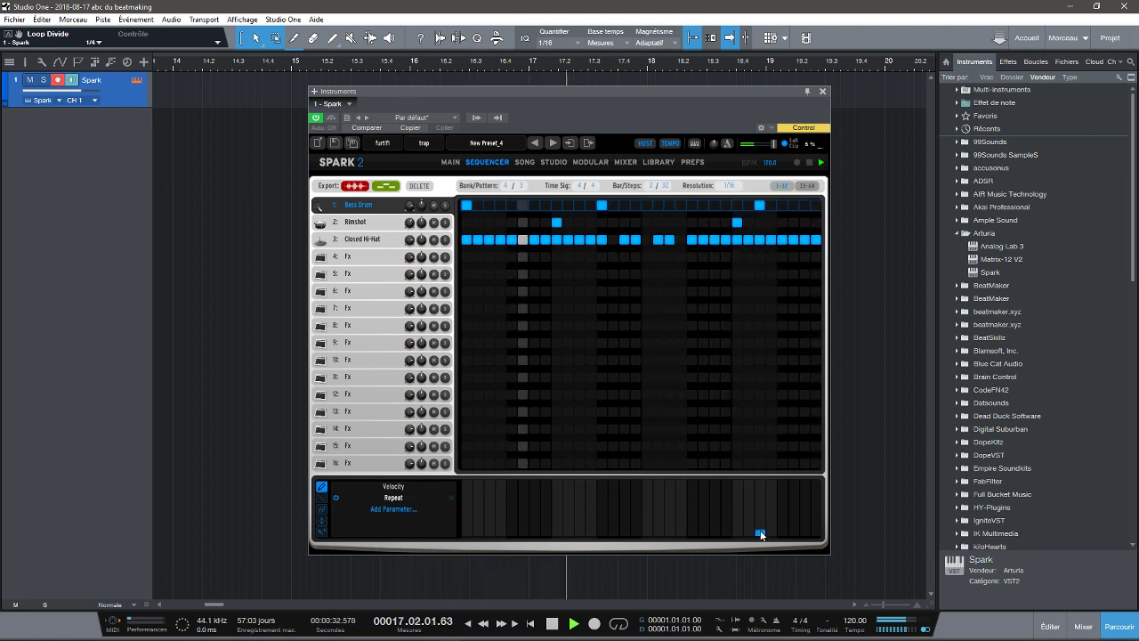
Step: Add Bass Drum hits on steps 29, 30 and 31 of pattern A3
click(783, 206)
click(804, 205)
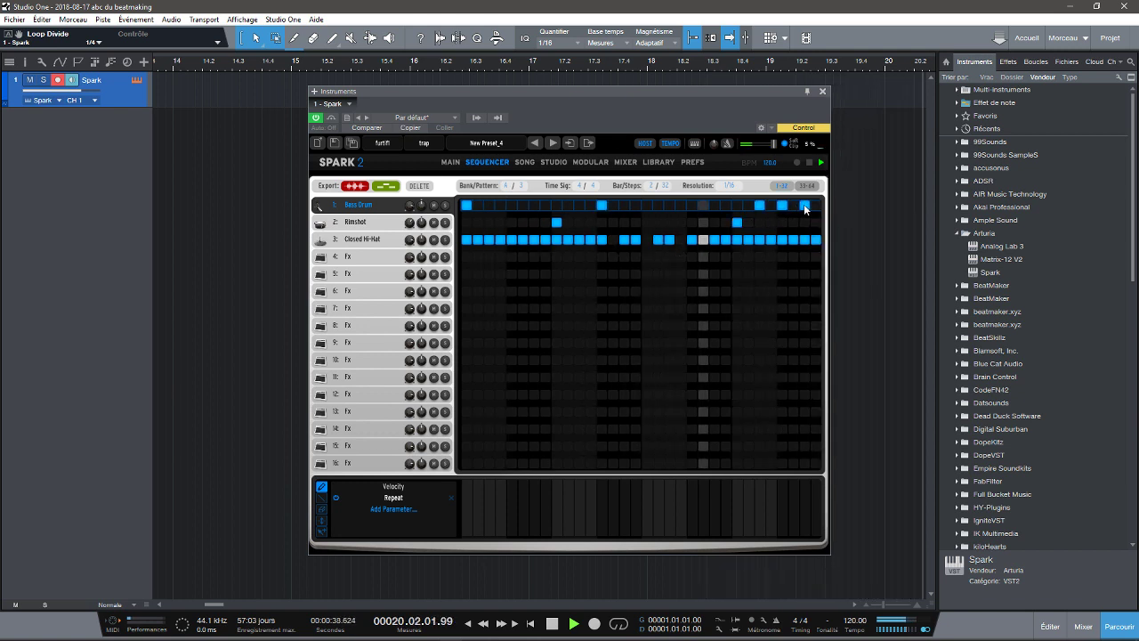
click(793, 205)
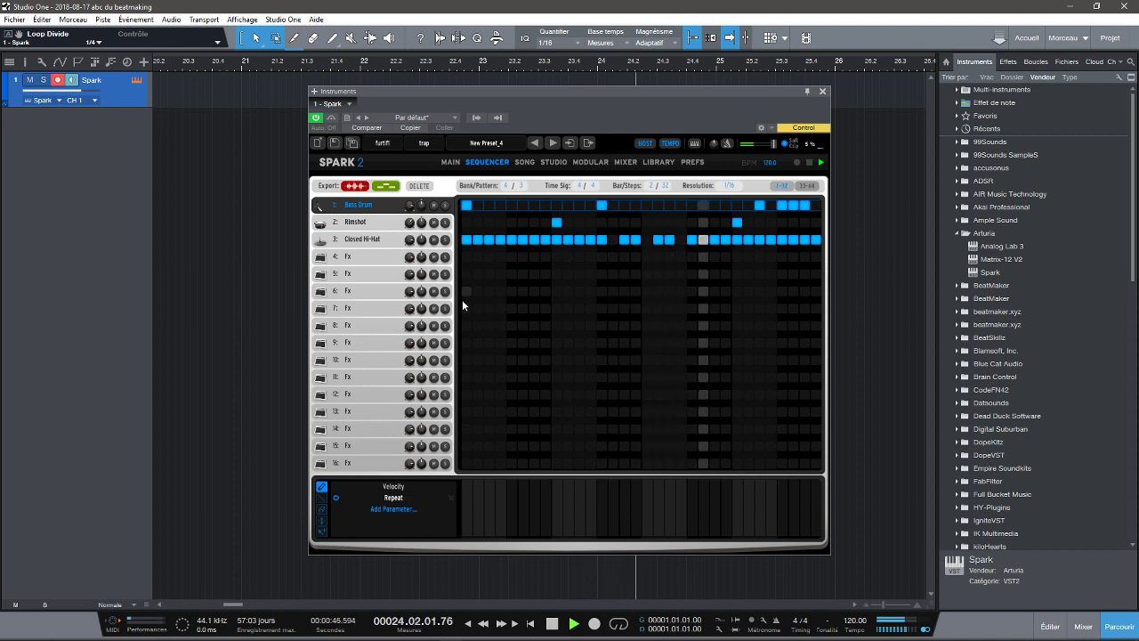
Step: Add hits on steps 1 and 13 of the channel 7 Fx lane and stop playback
click(333, 323)
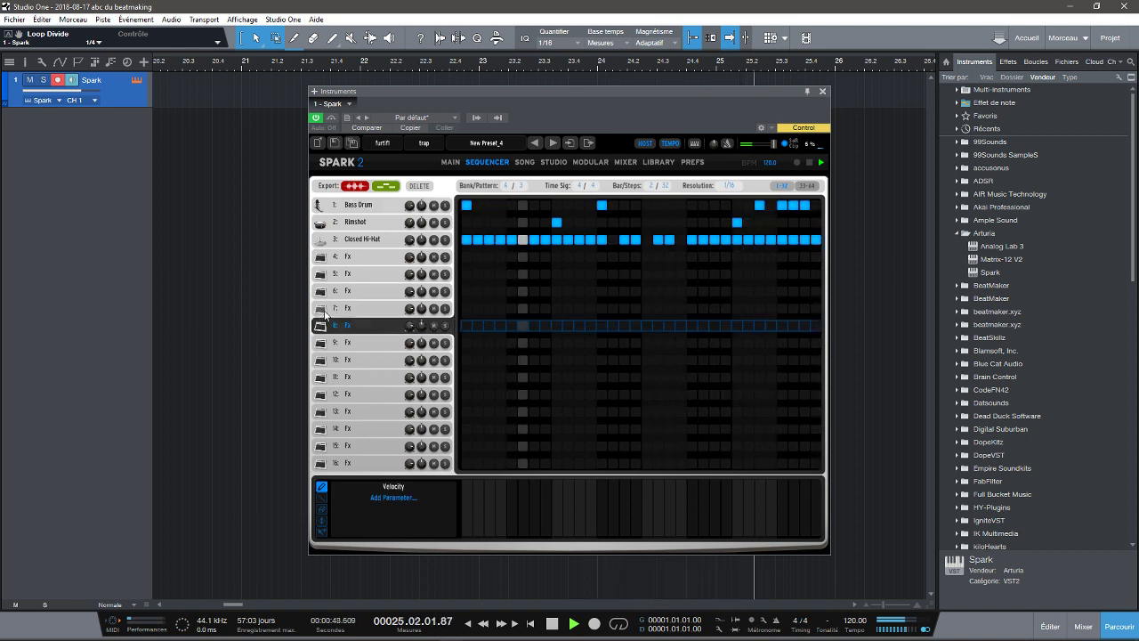
click(363, 309)
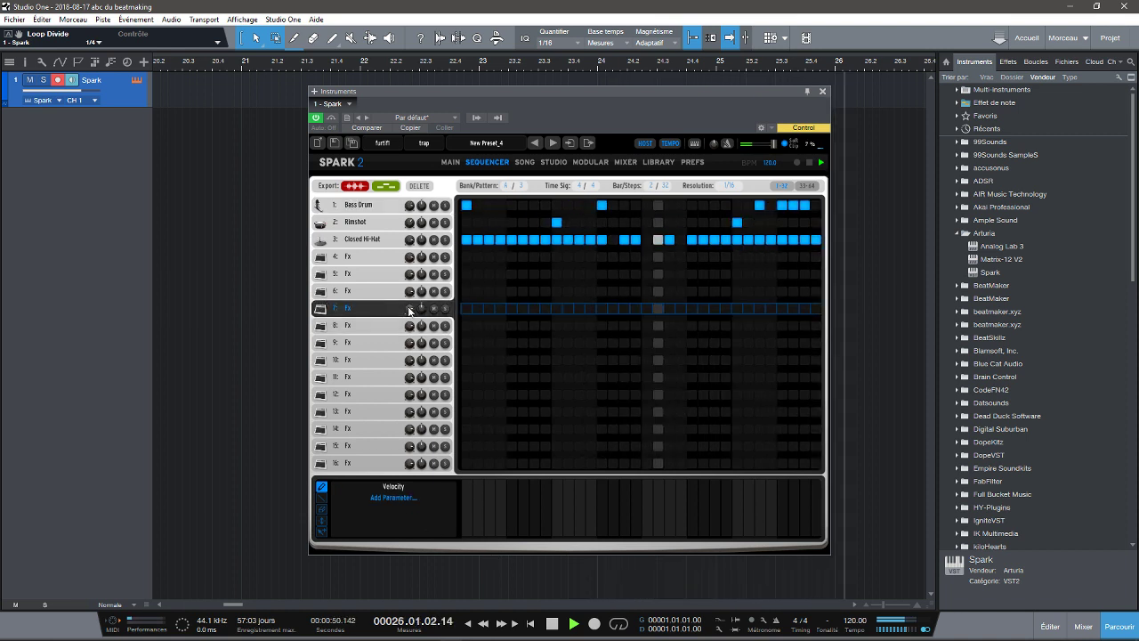
click(467, 311)
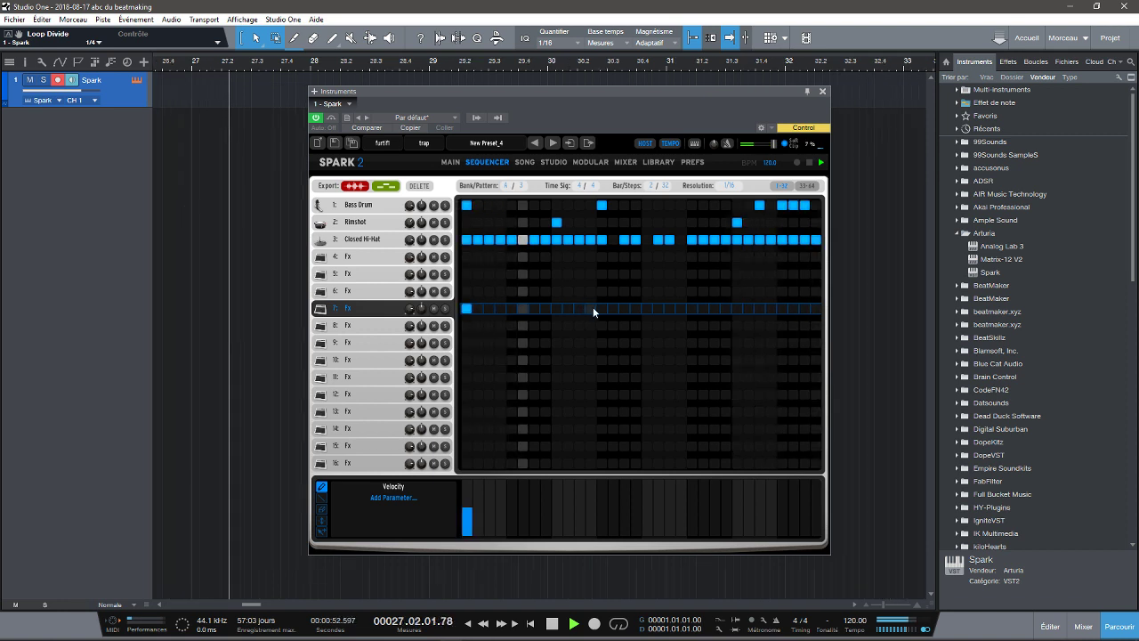
click(602, 310)
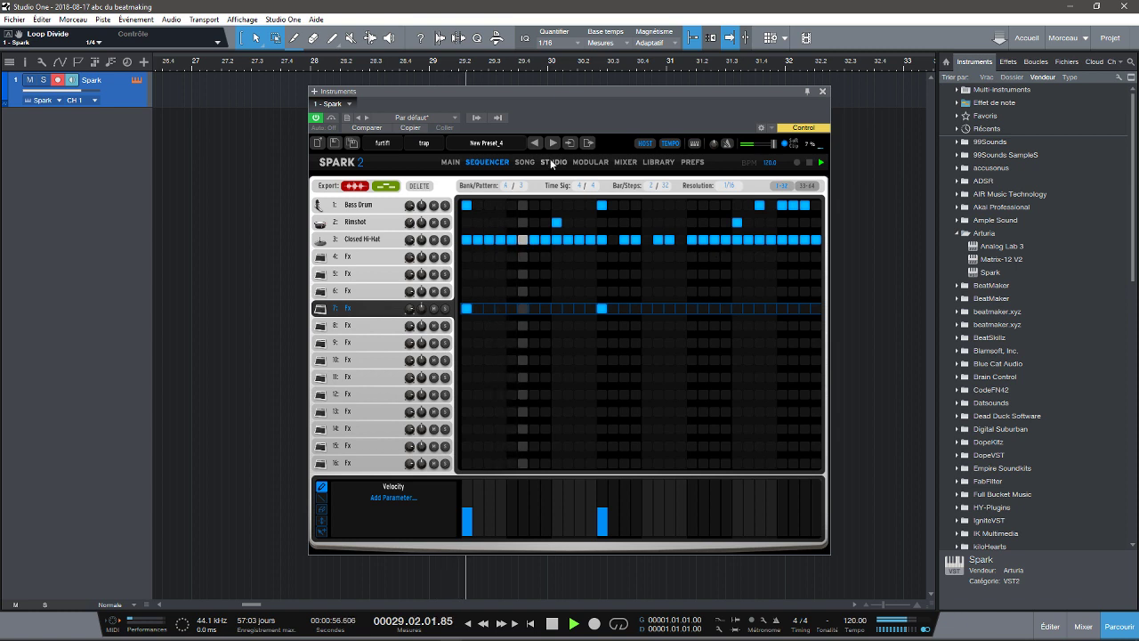
key(space)
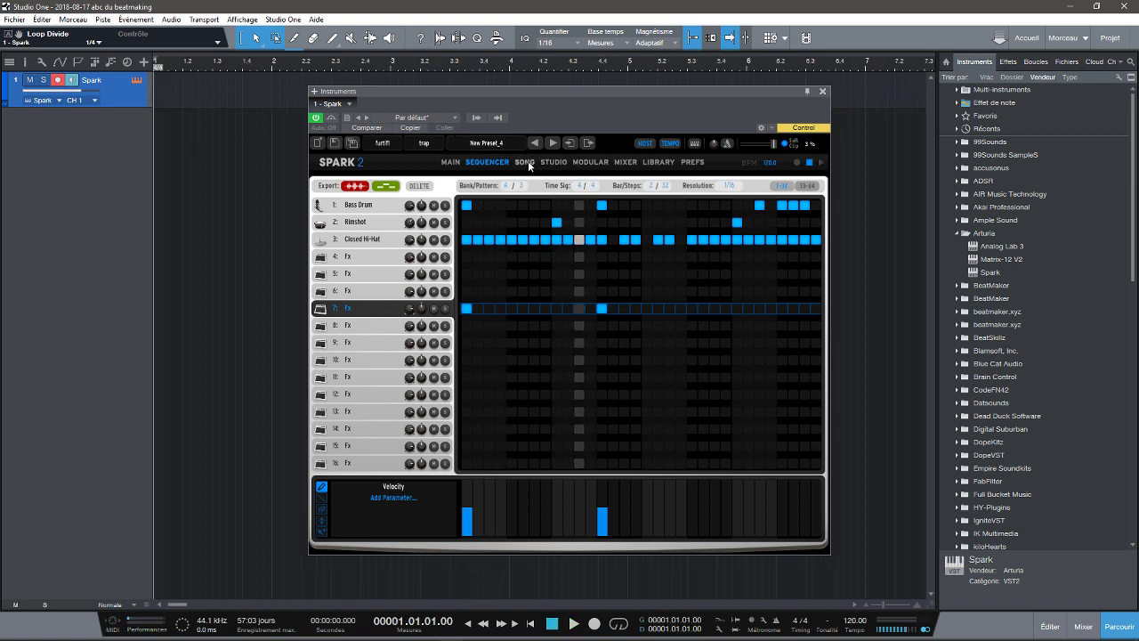
Step: Insert pattern A3 as the third and sixth entries of the first song chain and turn on Song mode
click(525, 162)
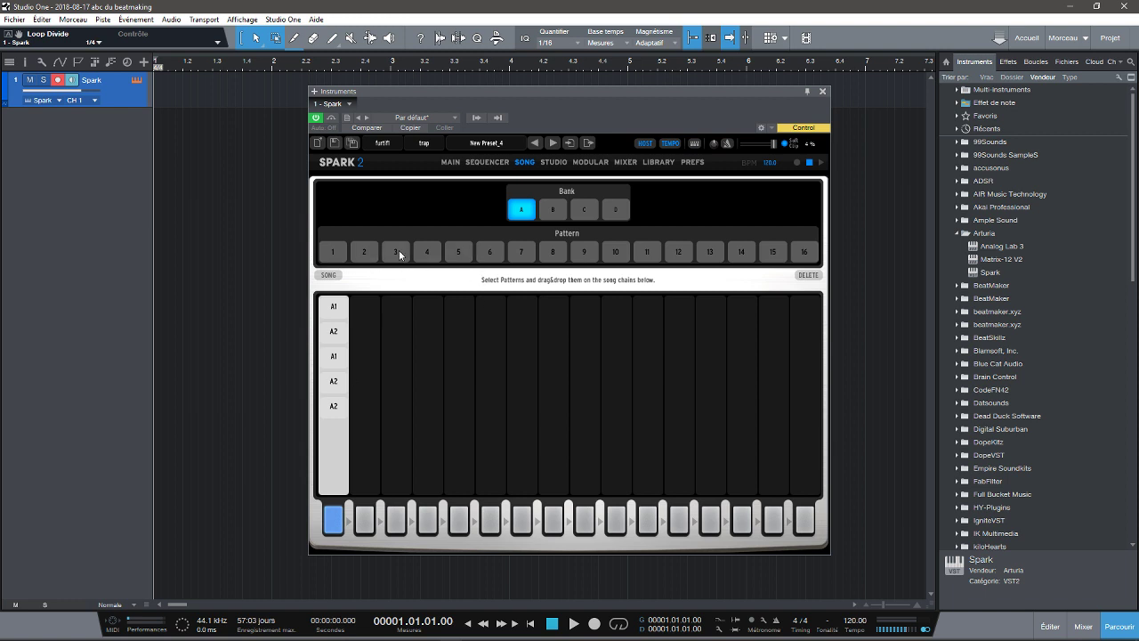
drag(407, 415, 335, 385)
mouse_move(332, 385)
mouse_down()
mouse_move(329, 358)
mouse_move(344, 379)
mouse_up()
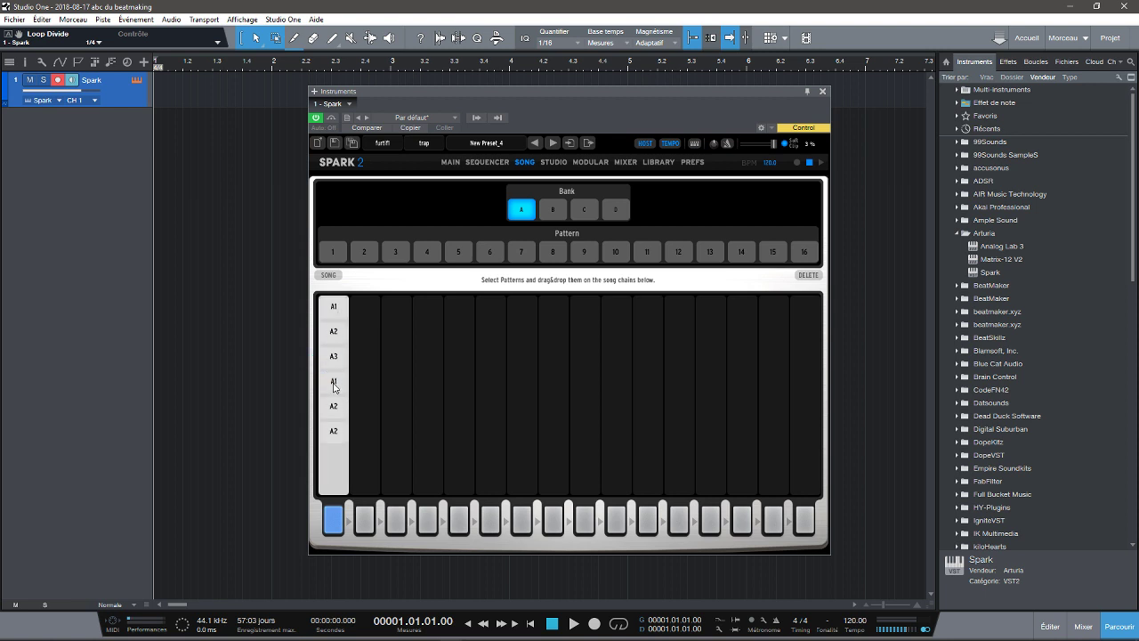
drag(401, 249, 336, 432)
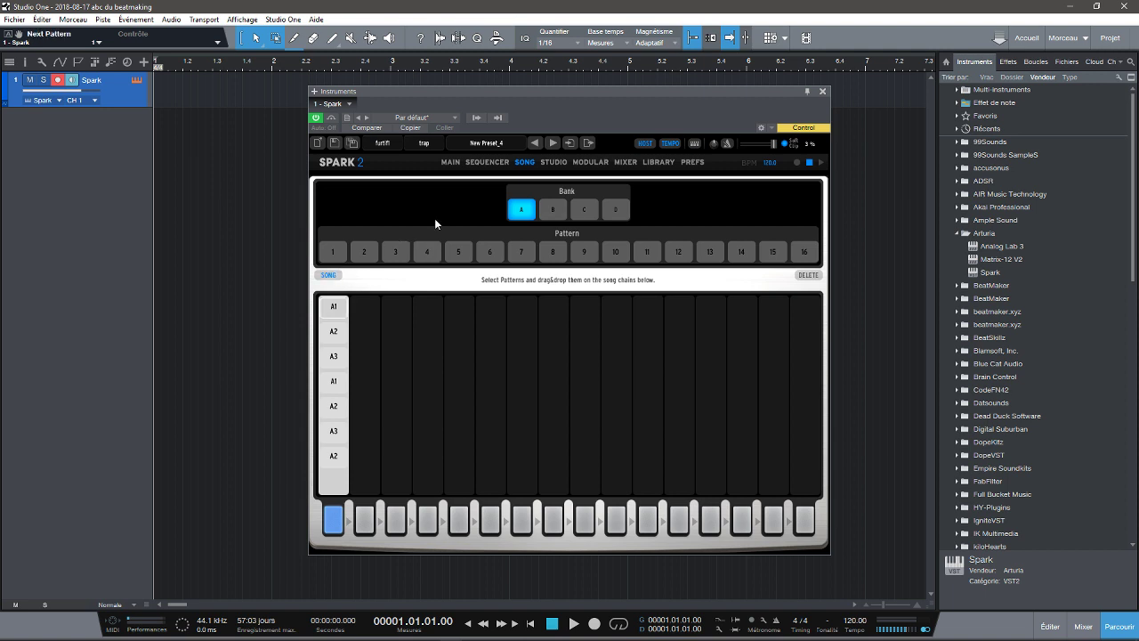
Step: Play the song chain, adjust the Shuffle amount on the Main page while listening and stop playback
key(space)
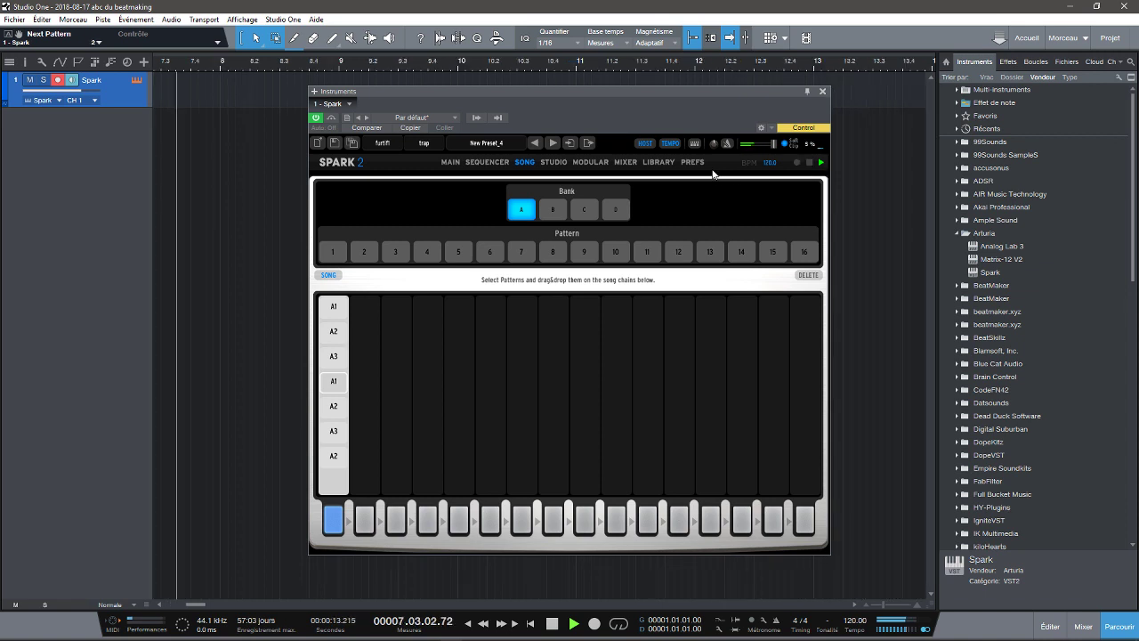
click(450, 162)
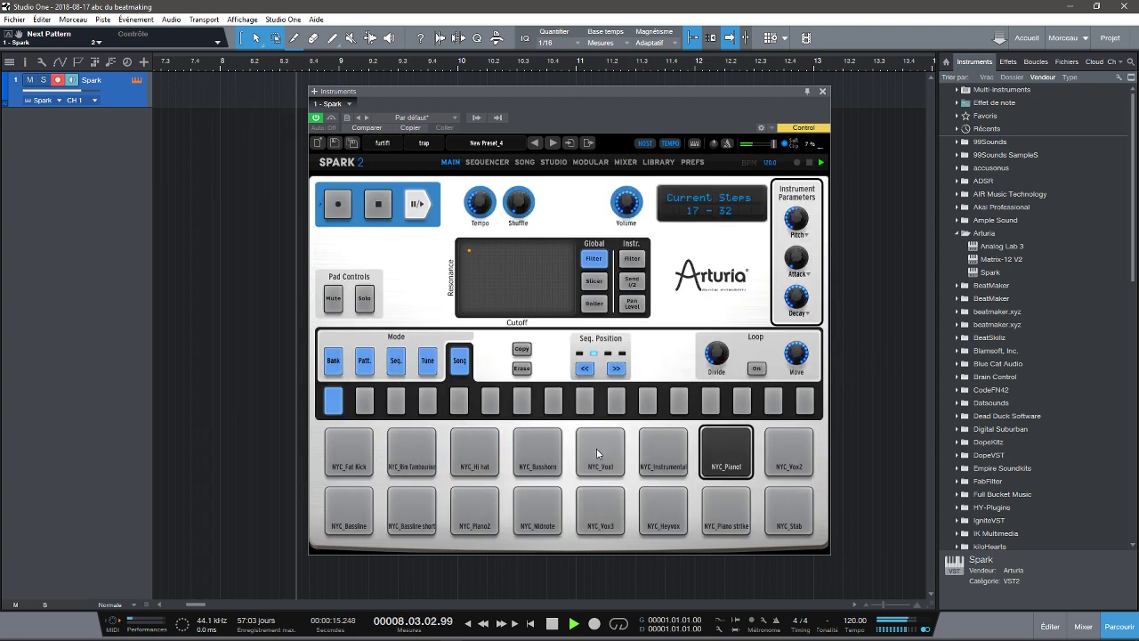
click(512, 205)
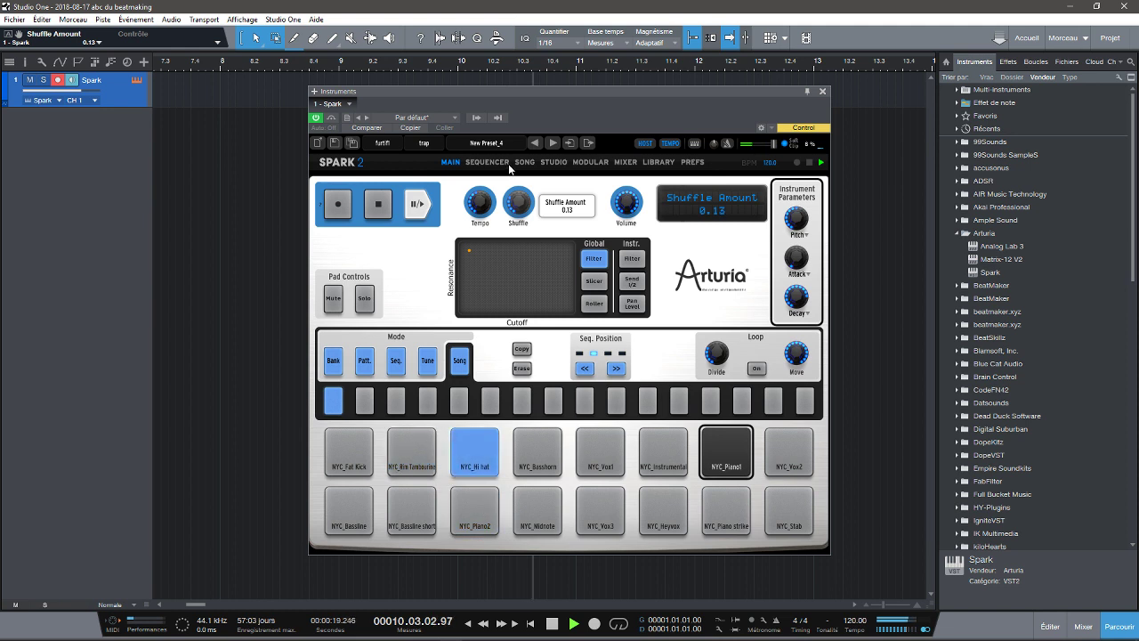
mouse_move(510, 169)
mouse_down()
mouse_move(512, 136)
mouse_move(523, 187)
mouse_move(523, 173)
mouse_up()
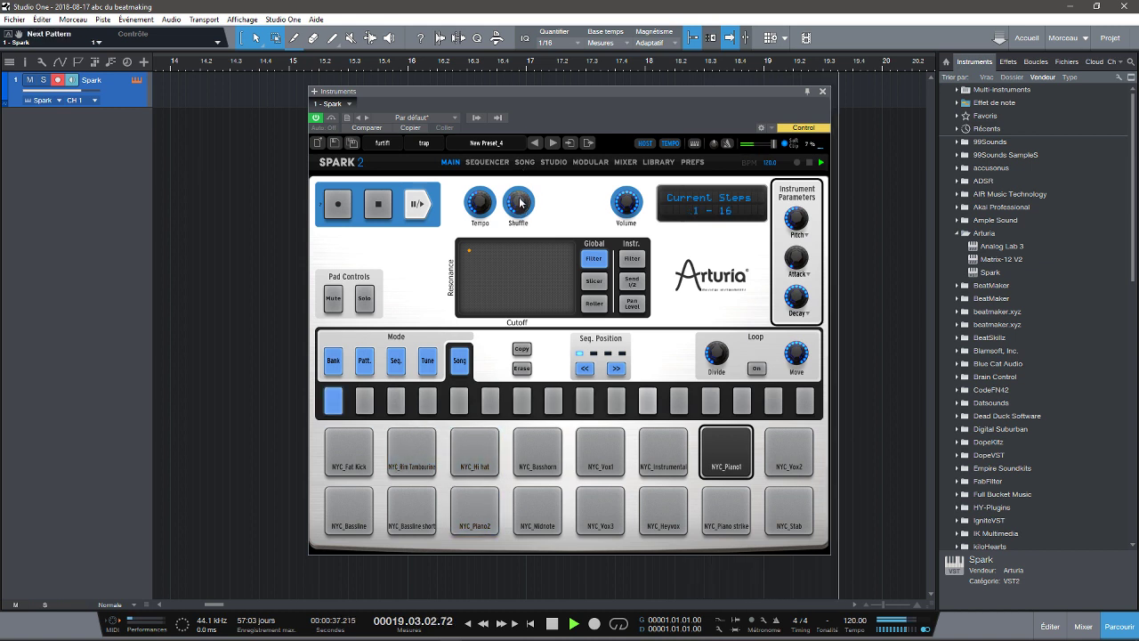
scroll(521, 206, down, 1)
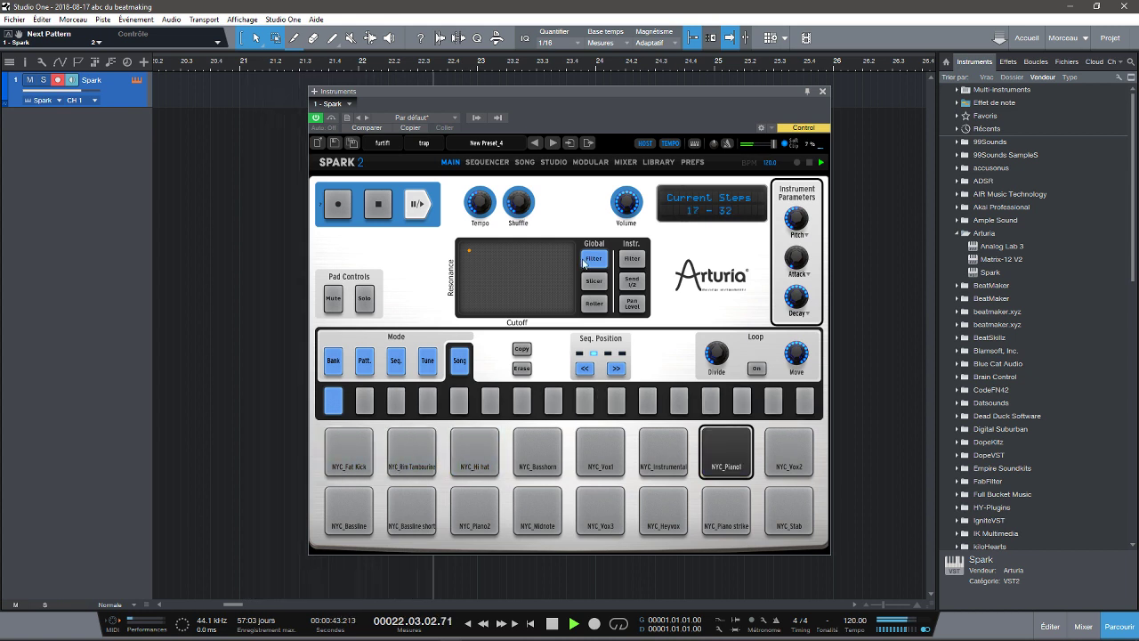
key(space)
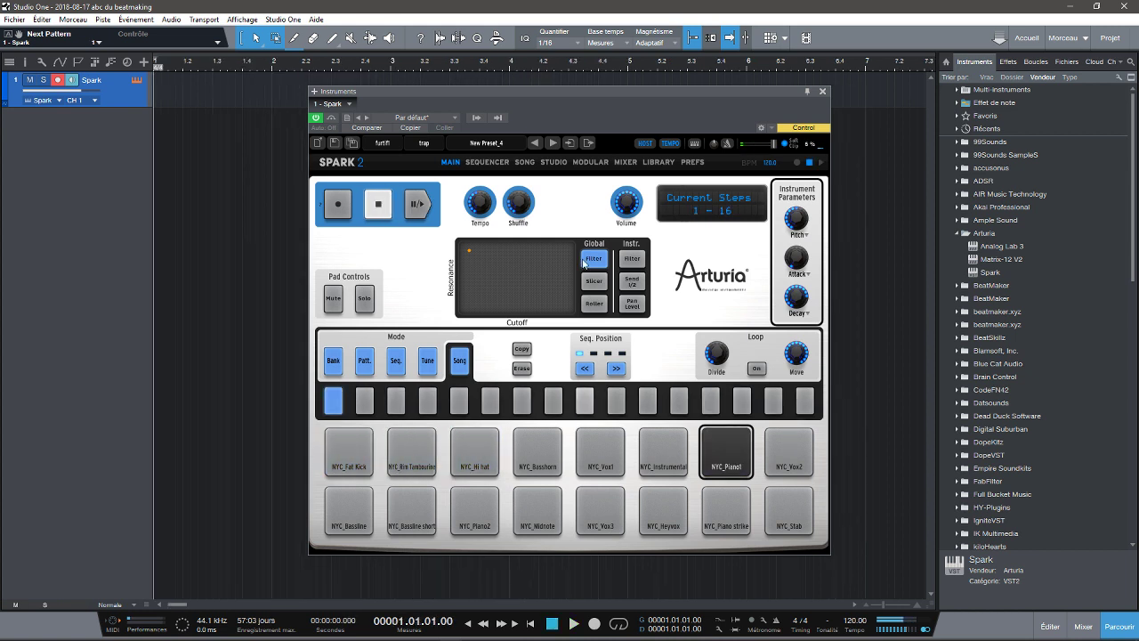